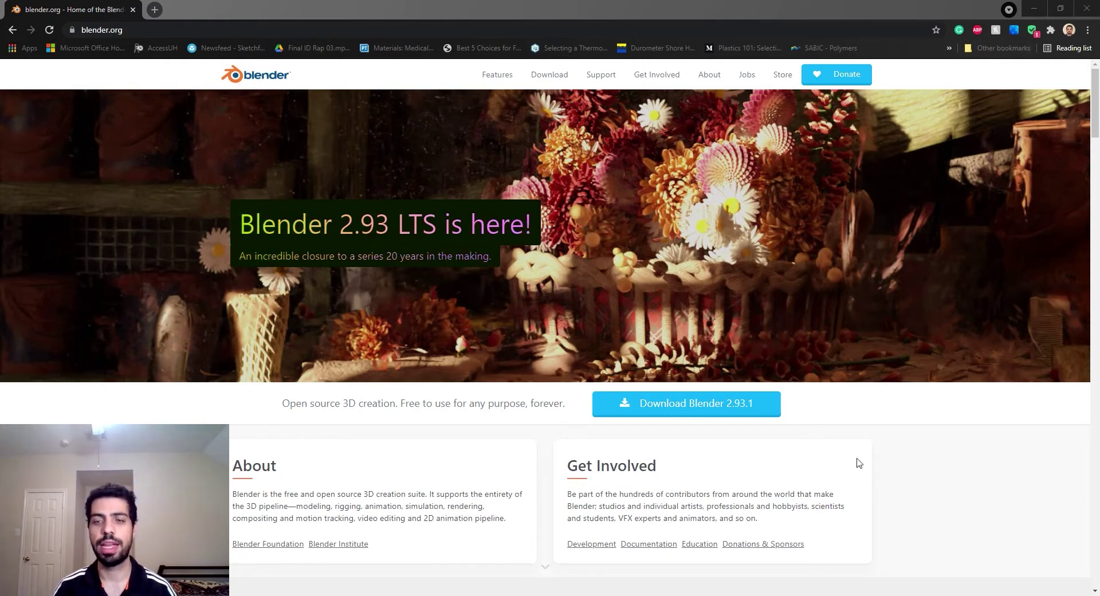
Switch from the browser to Blender and start a new General file.
{"action": "left_click", "coordinate": [1039, 7]}
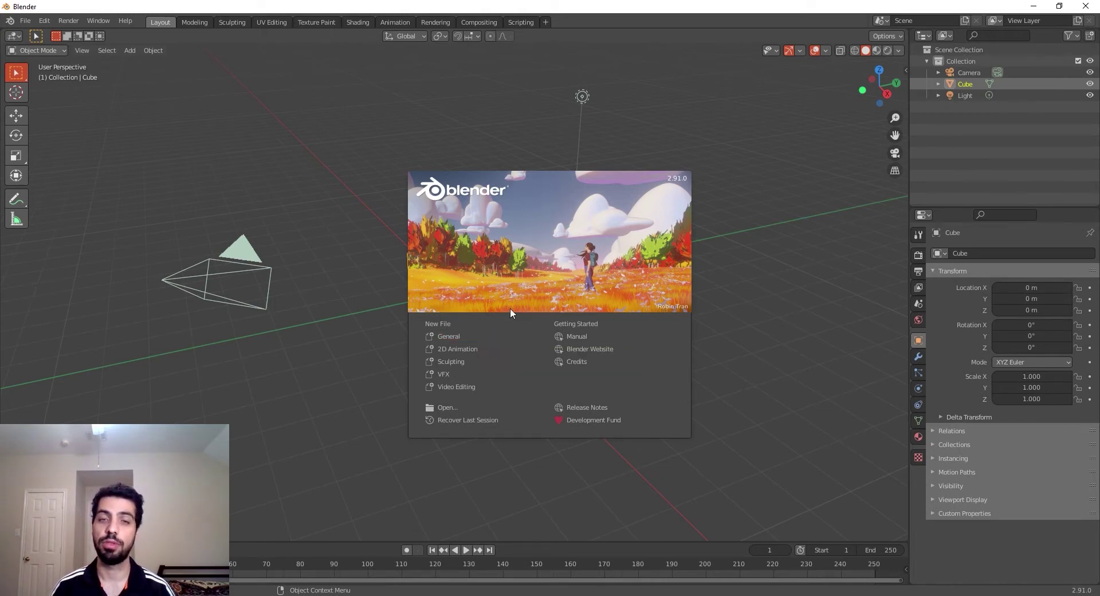
{"action": "left_click", "coordinate": [504, 336]}
Delete the default cube from the scene.
{"action": "scroll", "coordinate": [432, 348], "scroll_direction": "up", "scroll_amount": 2}
{"action": "middle_click_drag", "start_coordinate": [432, 348], "coordinate": [463, 362]}
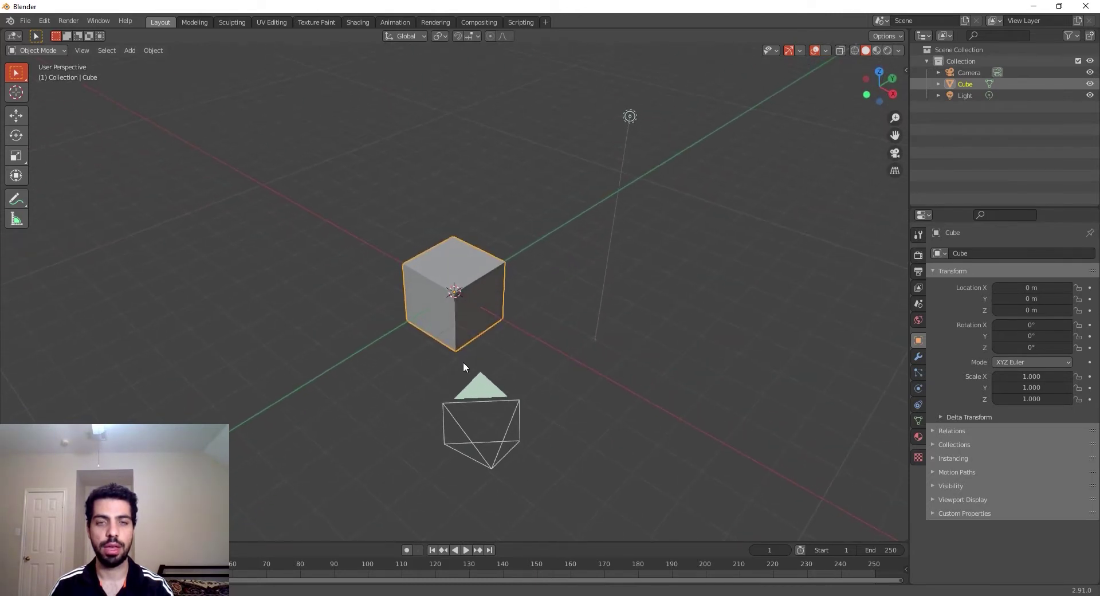
{"action": "scroll", "coordinate": [462, 362], "scroll_direction": "down", "scroll_amount": 2}
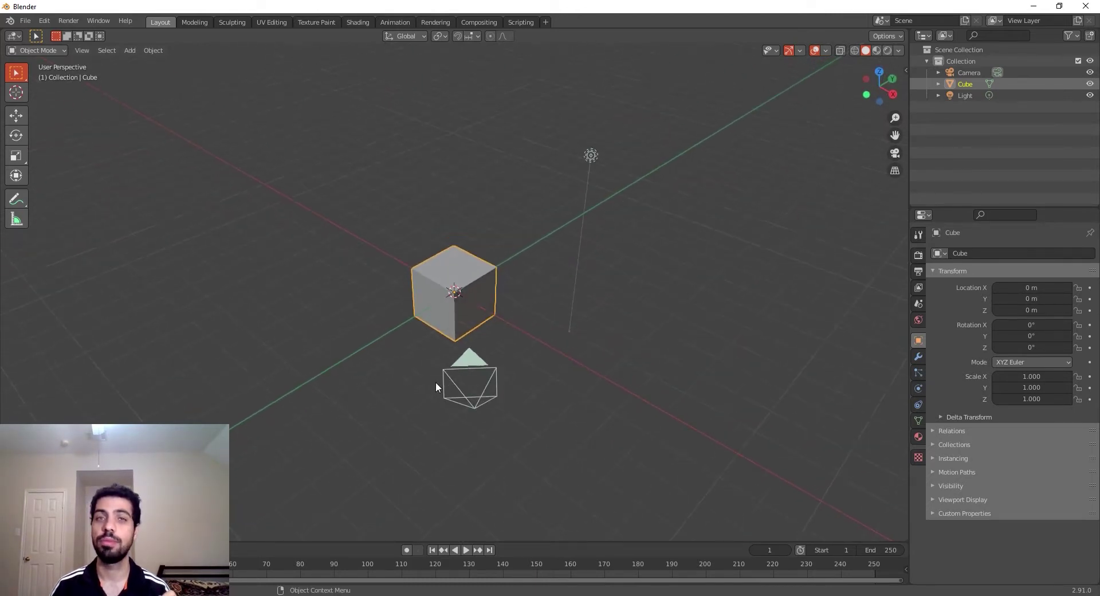
{"action": "middle_click_drag", "start_coordinate": [411, 379], "coordinate": [471, 401]}
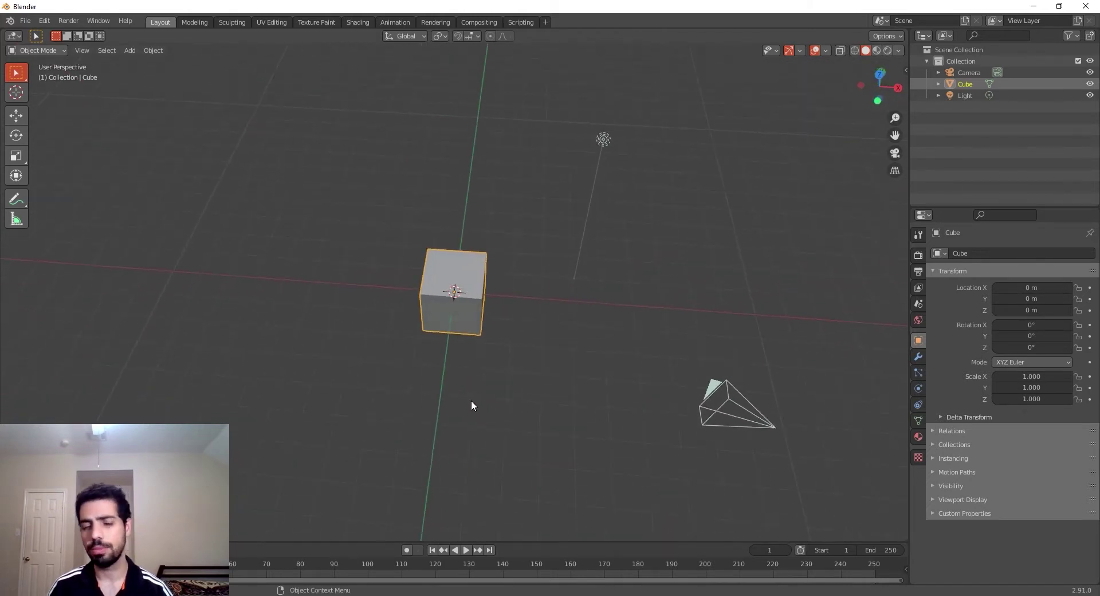
{"action": "key", "text": "Delete"}
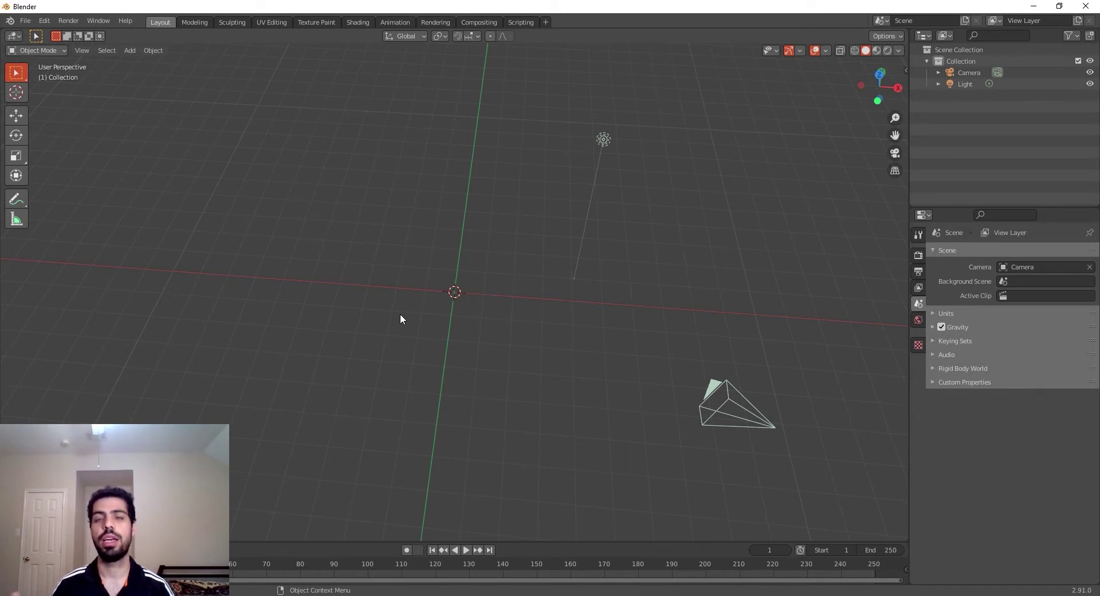
{"action": "left_click", "coordinate": [25, 20]}
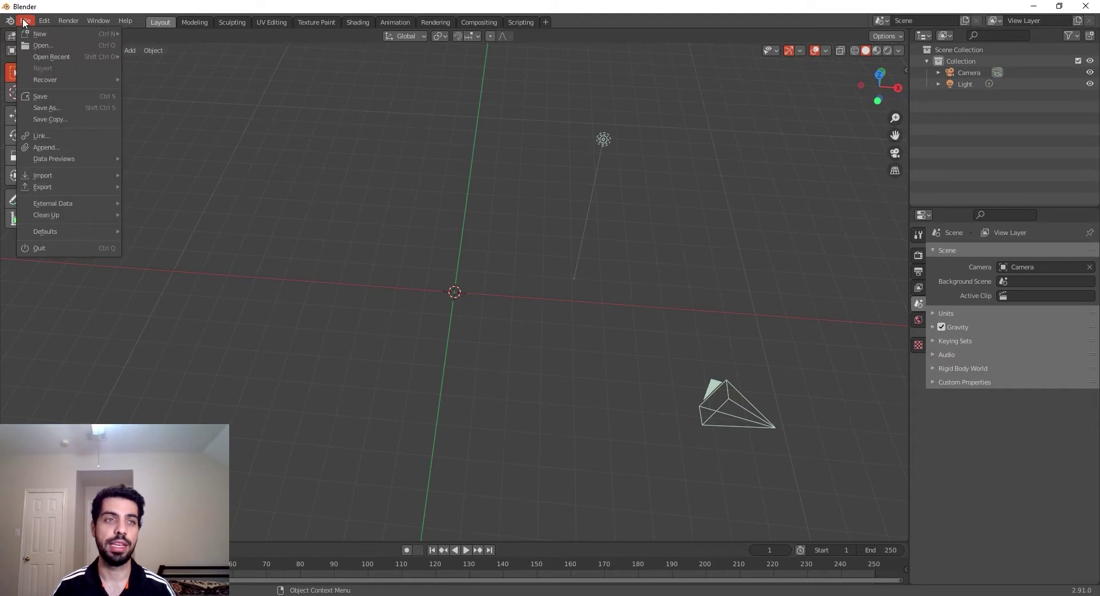
{"action": "mouse_move", "coordinate": [78, 176]}
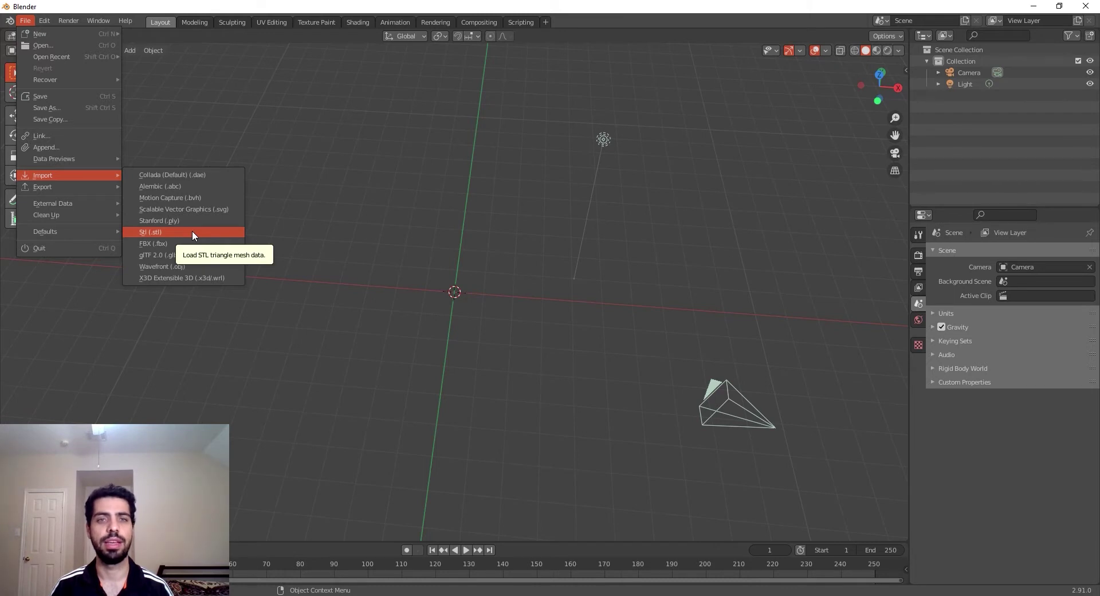
{"action": "left_click", "coordinate": [254, 252]}
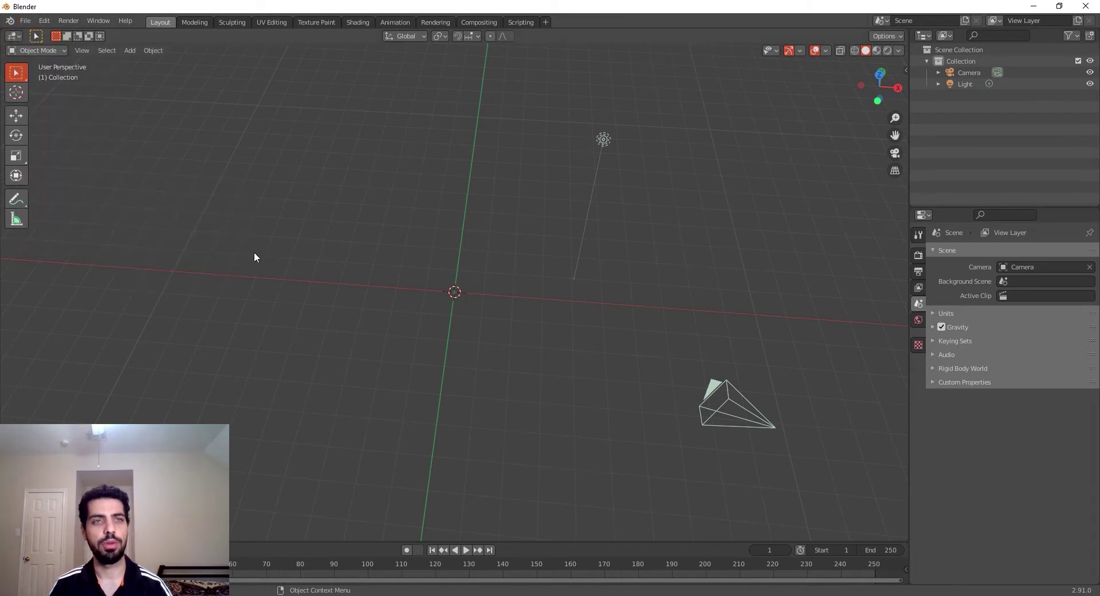
Add a cylinder mesh at the origin of the scene.
{"action": "middle_click_drag", "start_coordinate": [394, 304], "coordinate": [426, 297]}
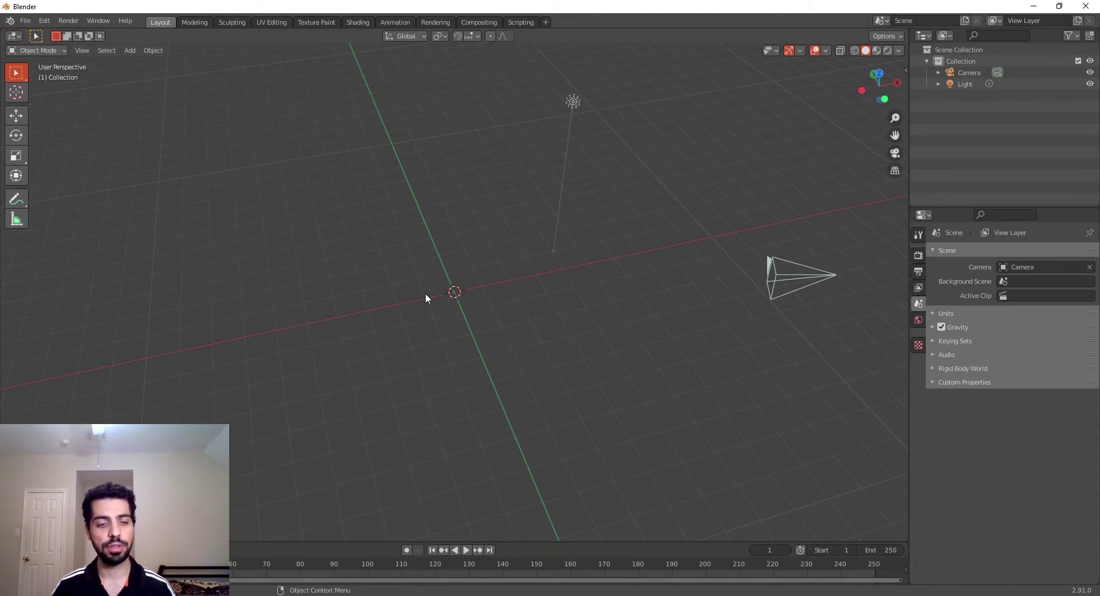
{"action": "key", "text": "shift+a"}
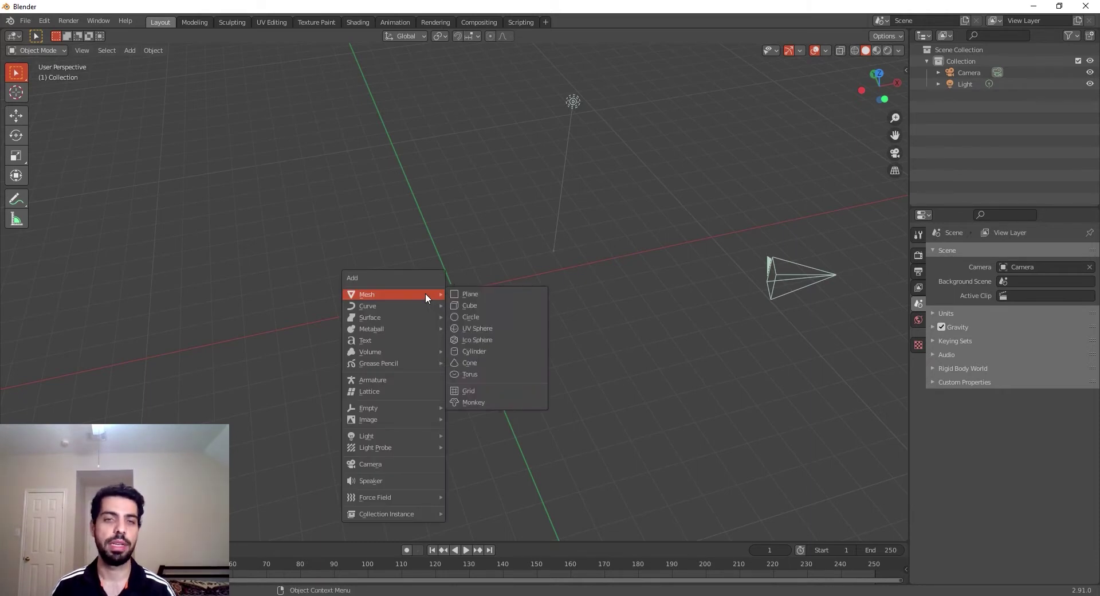
{"action": "left_click", "coordinate": [130, 50]}
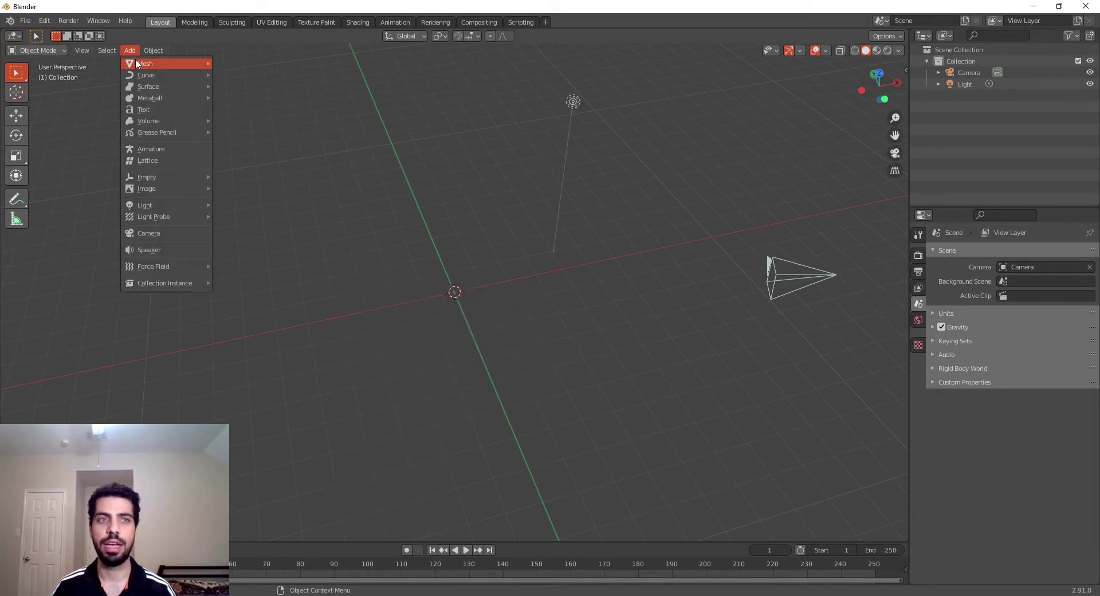
{"action": "mouse_move", "coordinate": [136, 60]}
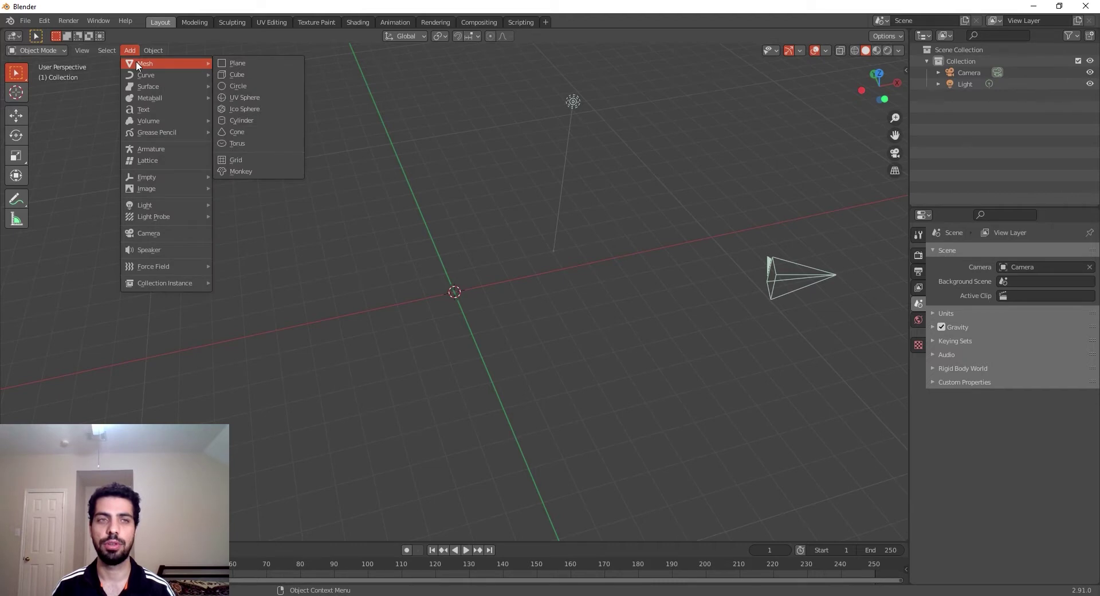
{"action": "left_click", "coordinate": [256, 120]}
Set the new cylinder's vertex count to 40.
{"action": "middle_click_drag", "start_coordinate": [420, 304], "coordinate": [418, 281]}
{"action": "scroll", "coordinate": [418, 282], "scroll_direction": "up", "scroll_amount": 2}
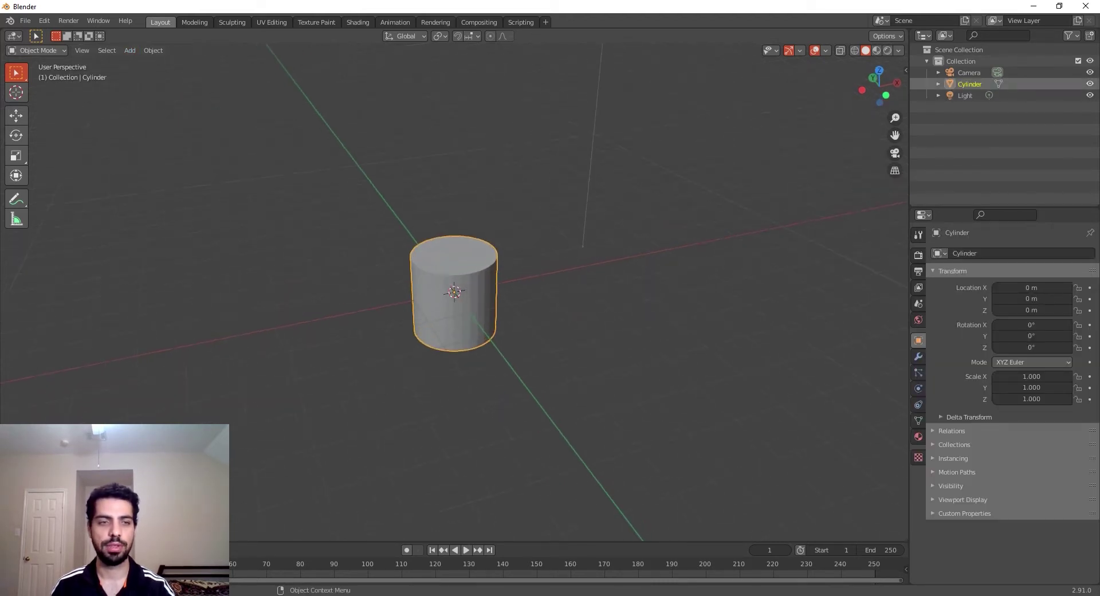
{"action": "left_click", "coordinate": [188, 393]}
{"action": "left_click", "coordinate": [188, 394]}
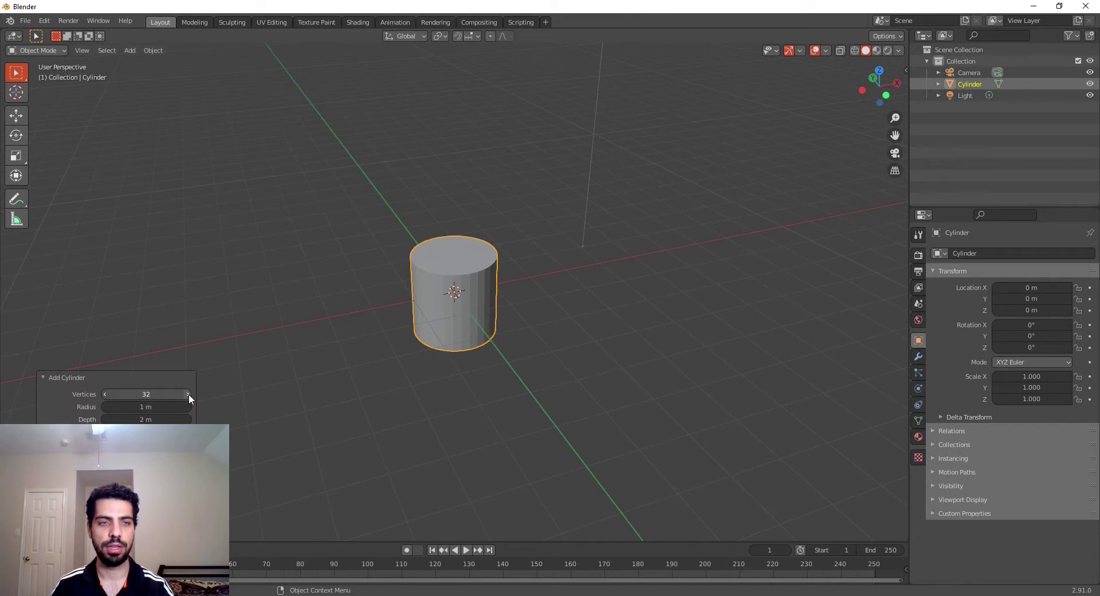
{"action": "left_click", "coordinate": [188, 394]}
{"action": "left_click", "coordinate": [168, 394]}
{"action": "type", "text": "39"}
{"action": "key", "text": "BackSpace"}
{"action": "key", "text": "BackSpace"}
{"action": "type", "text": "40"}
{"action": "key", "text": "Return"}
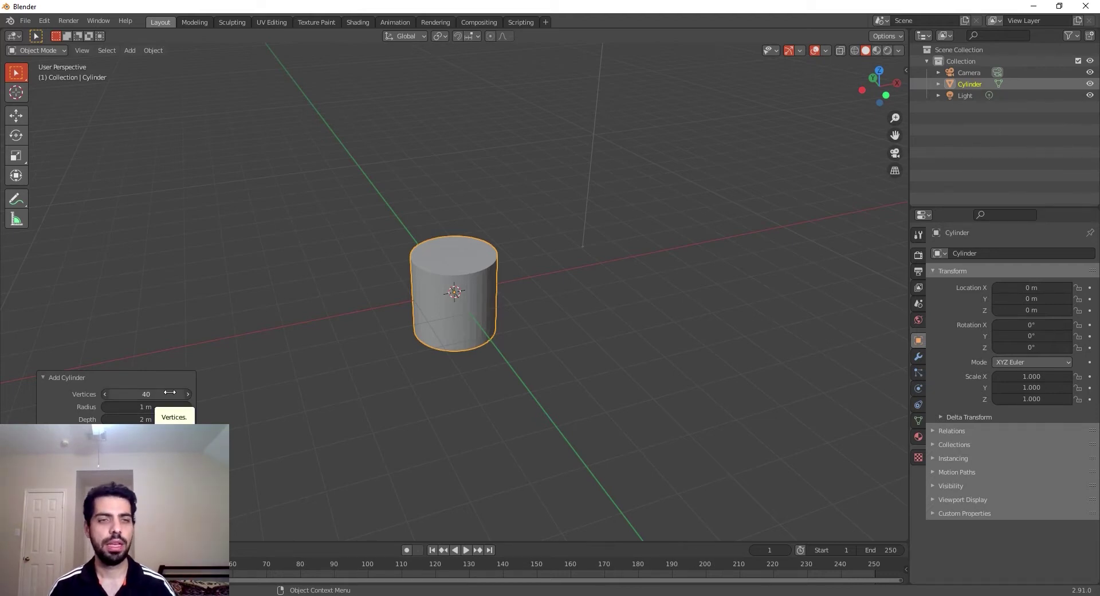
Flatten the cylinder into a thin disc by scaling it to about 0.05 along the Z axis.
{"action": "left_click", "coordinate": [425, 364]}
{"action": "middle_click_drag", "start_coordinate": [426, 360], "coordinate": [512, 381]}
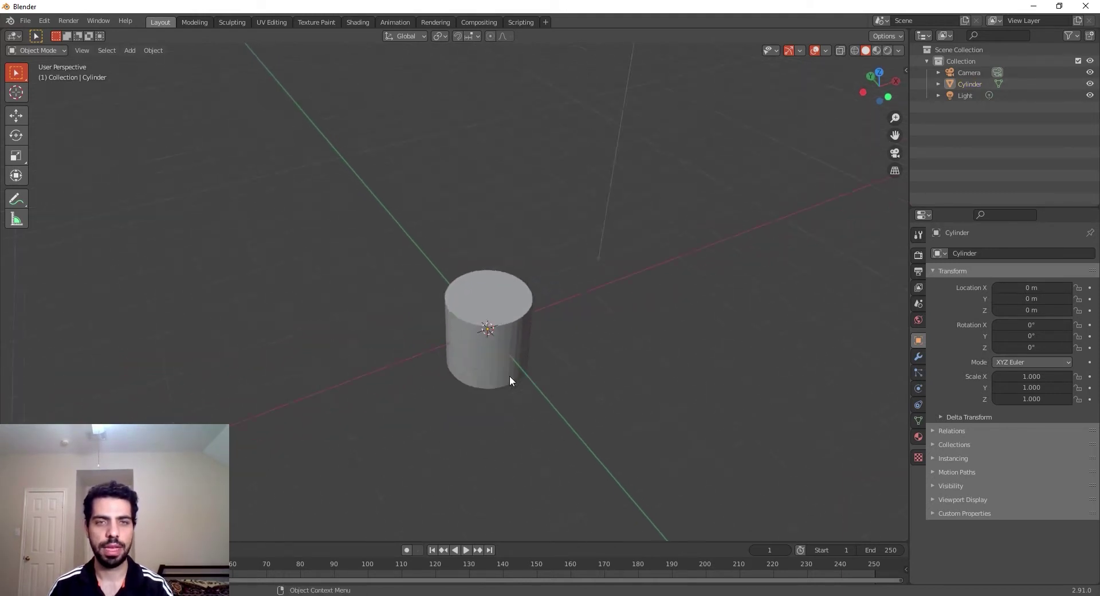
{"action": "scroll", "coordinate": [528, 379], "scroll_direction": "up", "scroll_amount": 5}
{"action": "middle_click_drag", "start_coordinate": [500, 316], "coordinate": [467, 396]}
{"action": "left_click", "coordinate": [450, 351]}
{"action": "scroll", "coordinate": [459, 378], "scroll_direction": "down", "scroll_amount": 2}
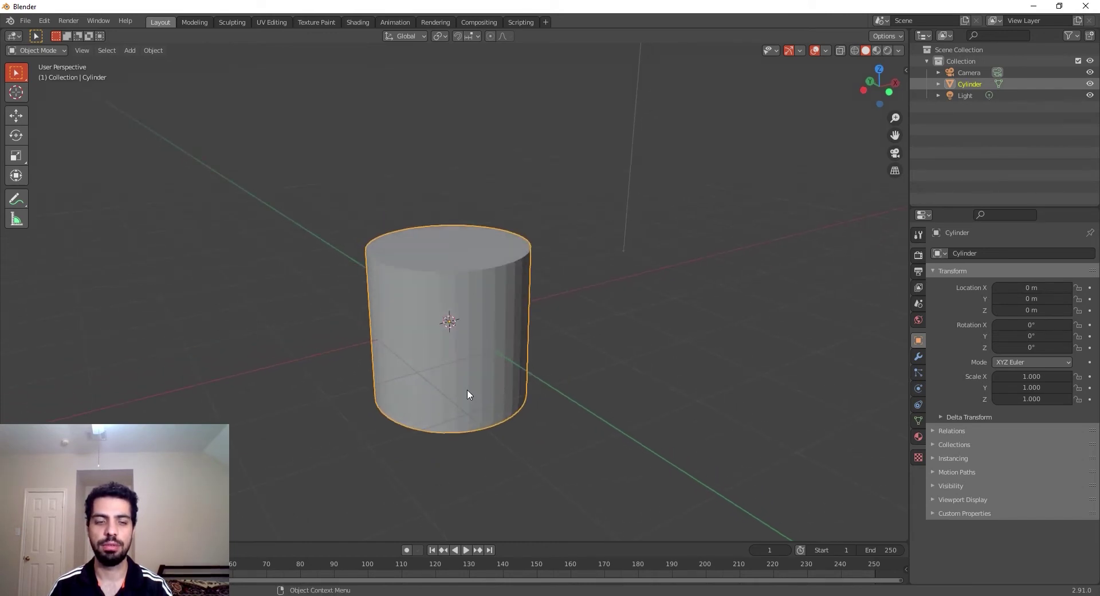
{"action": "key", "text": "s"}
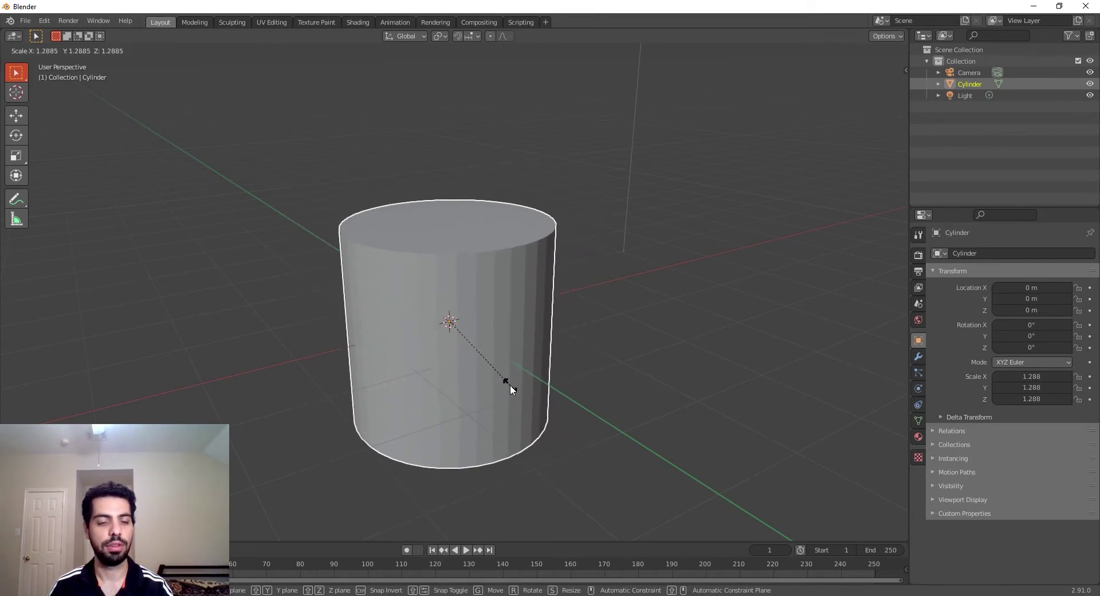
{"action": "type", "text": "z"}
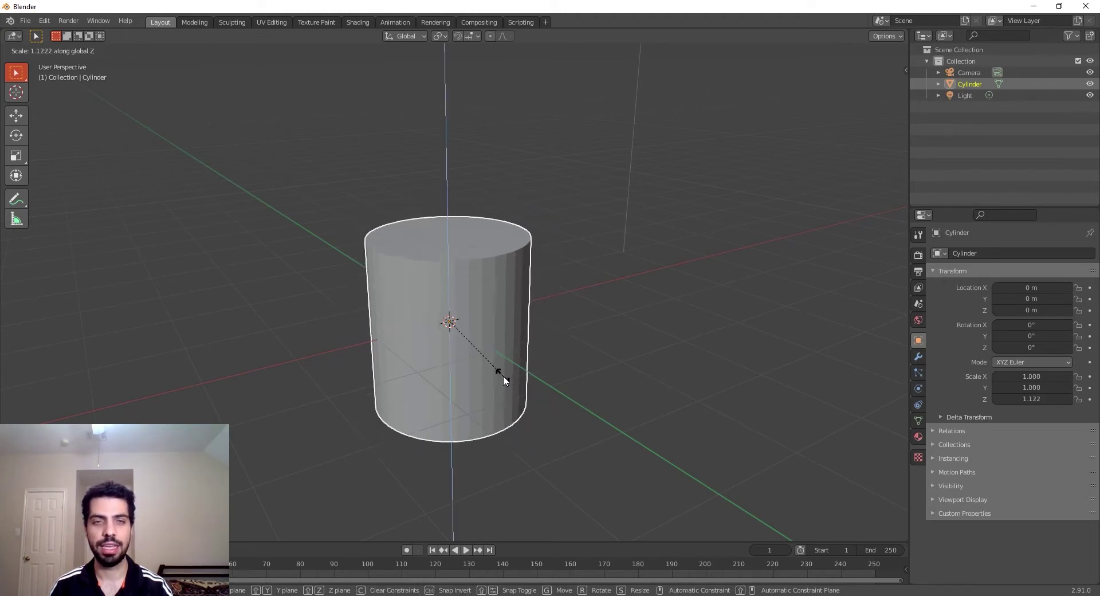
{"action": "type", "text": ".0503"}
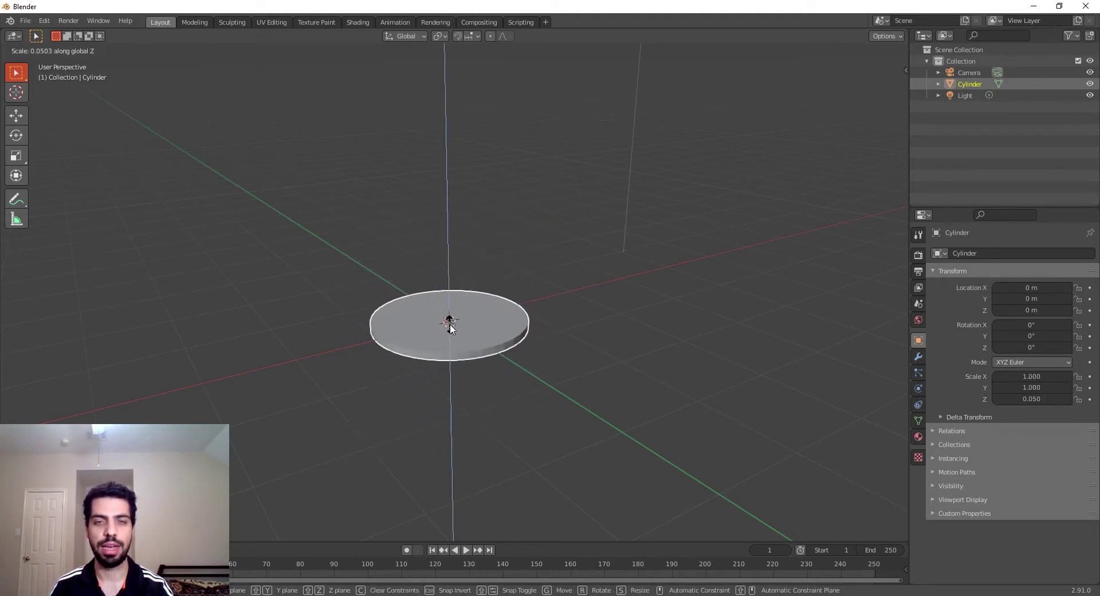
{"action": "key", "text": "Return"}
From the front view, raise the disc about 2 m above the origin along the Z axis.
{"action": "middle_click_drag", "start_coordinate": [443, 336], "coordinate": [457, 368]}
{"action": "key", "text": "KP_1"}
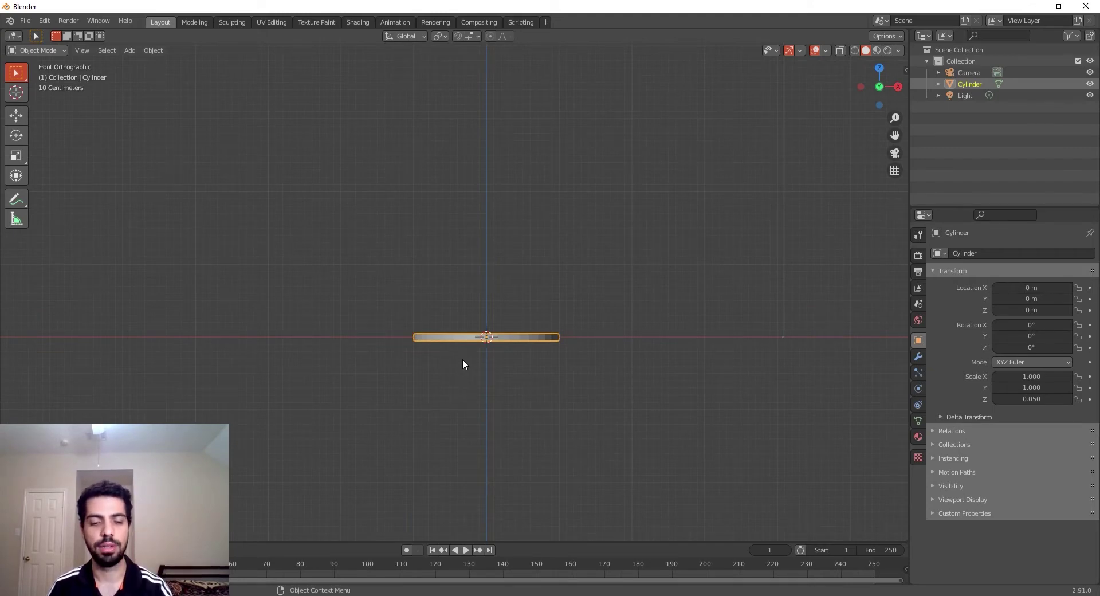
{"action": "key", "text": "g"}
{"action": "key", "text": "z"}
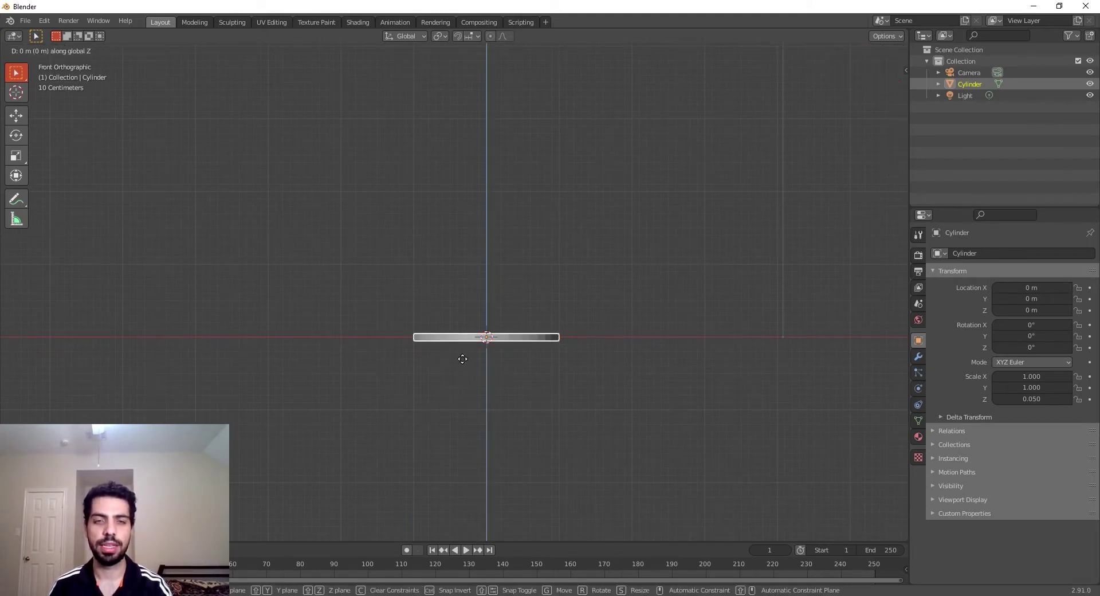
{"action": "left_click", "coordinate": [550, 216]}
{"action": "middle_click_drag", "start_coordinate": [536, 255], "coordinate": [522, 319]}
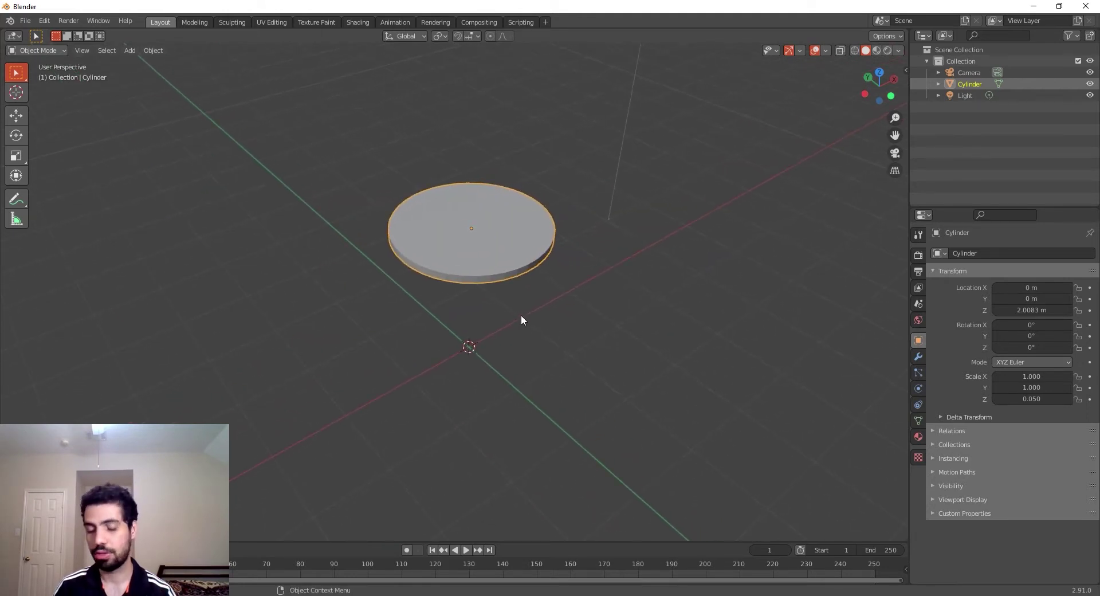
{"action": "mouse_move", "coordinate": [516, 306]}
{"action": "middle_mouse_down"}
{"action": "mouse_move", "coordinate": [508, 315]}
{"action": "mouse_move", "coordinate": [510, 297]}
{"action": "mouse_move", "coordinate": [491, 288]}
{"action": "mouse_move", "coordinate": [505, 305]}
{"action": "middle_mouse_up"}
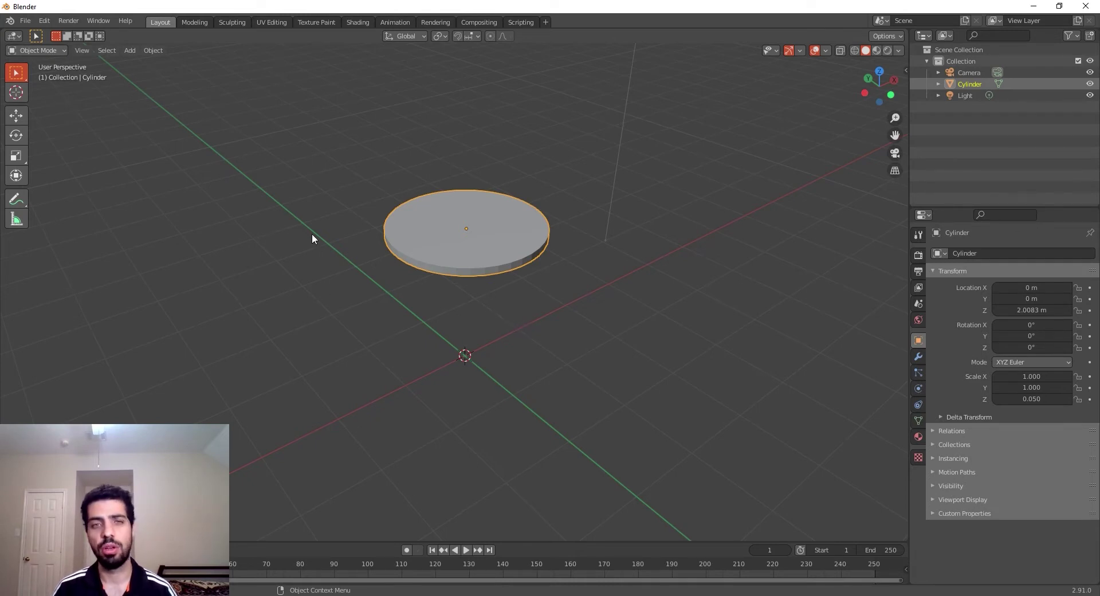
Apply the Quick Smoke effect to the disc.
{"action": "left_click", "coordinate": [152, 50]}
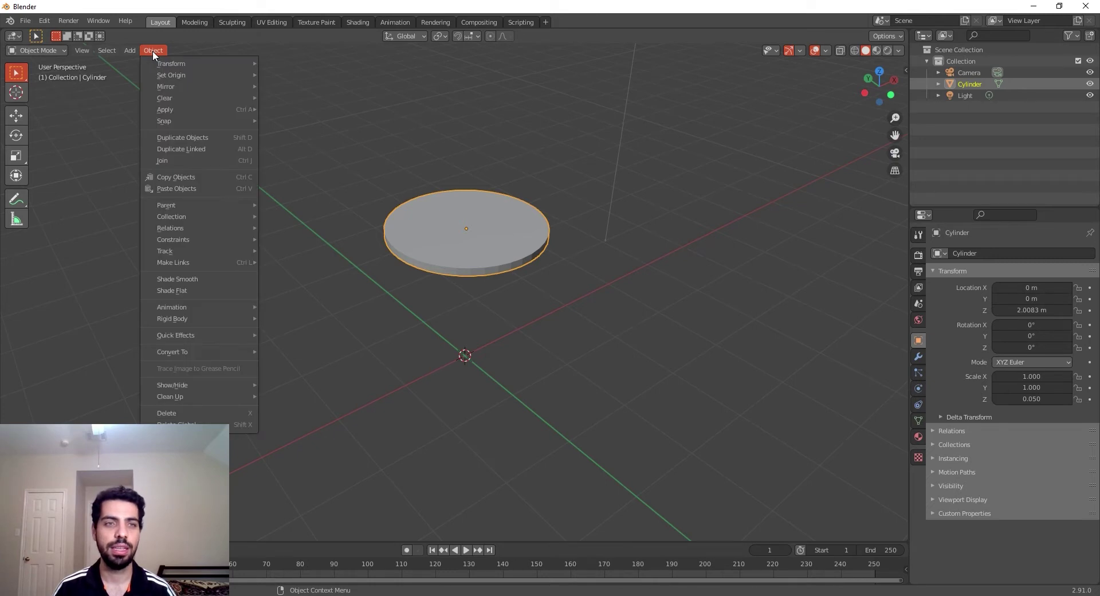
{"action": "mouse_move", "coordinate": [211, 335]}
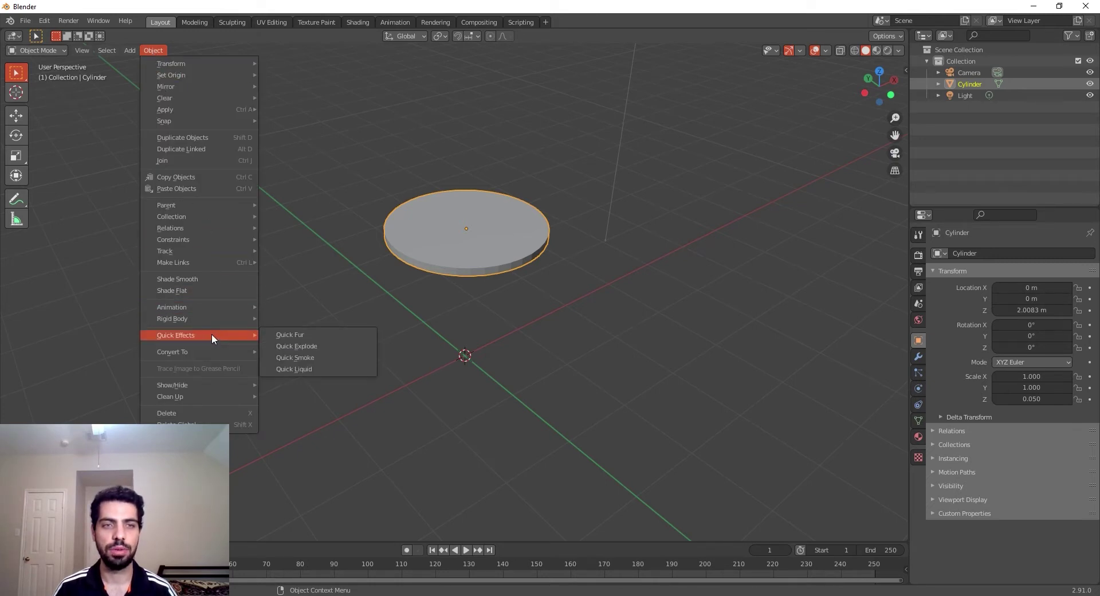
{"action": "left_click", "coordinate": [322, 358]}
{"action": "middle_click_drag", "start_coordinate": [448, 380], "coordinate": [411, 358]}
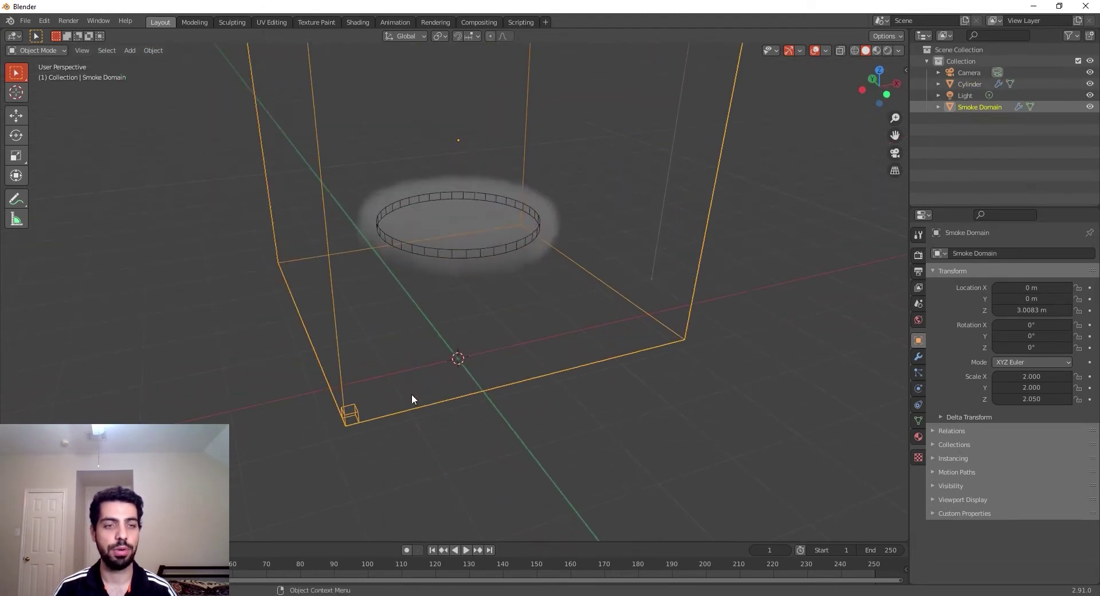
{"action": "scroll", "coordinate": [412, 394], "scroll_direction": "up", "scroll_amount": 2}
{"action": "middle_click_drag", "start_coordinate": [402, 351], "coordinate": [416, 414], "text": "shift"}
{"action": "scroll", "coordinate": [417, 412], "scroll_direction": "down", "scroll_amount": 3}
{"action": "mouse_move", "coordinate": [435, 379]}
{"action": "middle_mouse_down"}
{"action": "mouse_move", "coordinate": [452, 370]}
{"action": "mouse_move", "coordinate": [427, 382]}
{"action": "middle_mouse_up"}
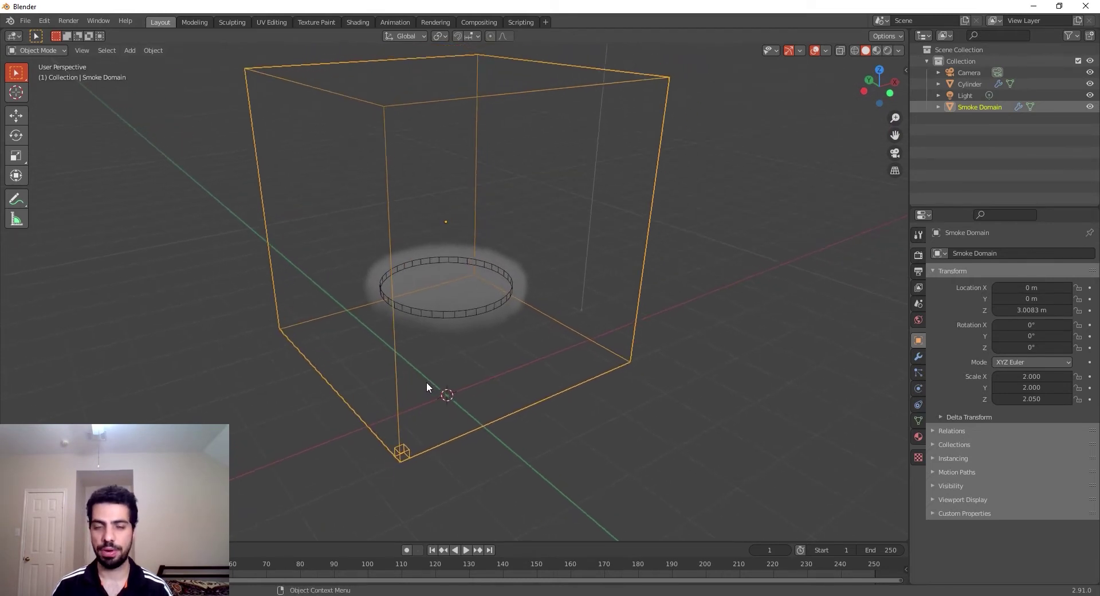
Play the smoke simulation and stop it around frame 113, and return the timeline to frame 1.
{"action": "left_click", "coordinate": [466, 550]}
{"action": "middle_click_drag", "start_coordinate": [481, 484], "coordinate": [431, 455]}
{"action": "scroll", "coordinate": [411, 401], "scroll_direction": "down", "scroll_amount": 2}
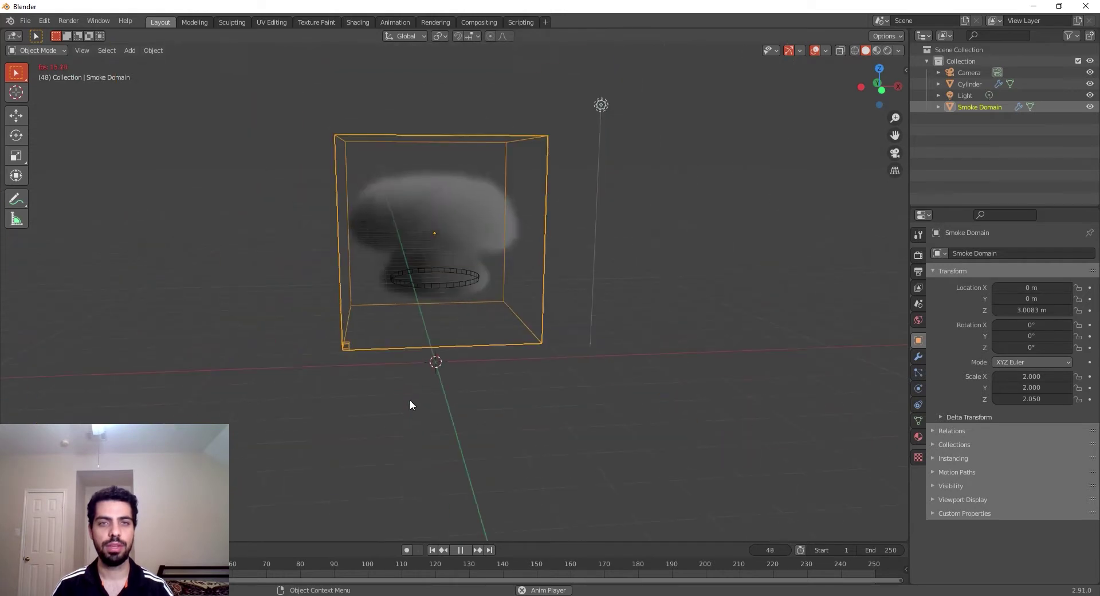
{"action": "middle_click_drag", "start_coordinate": [412, 366], "coordinate": [443, 393]}
{"action": "left_click", "coordinate": [461, 549]}
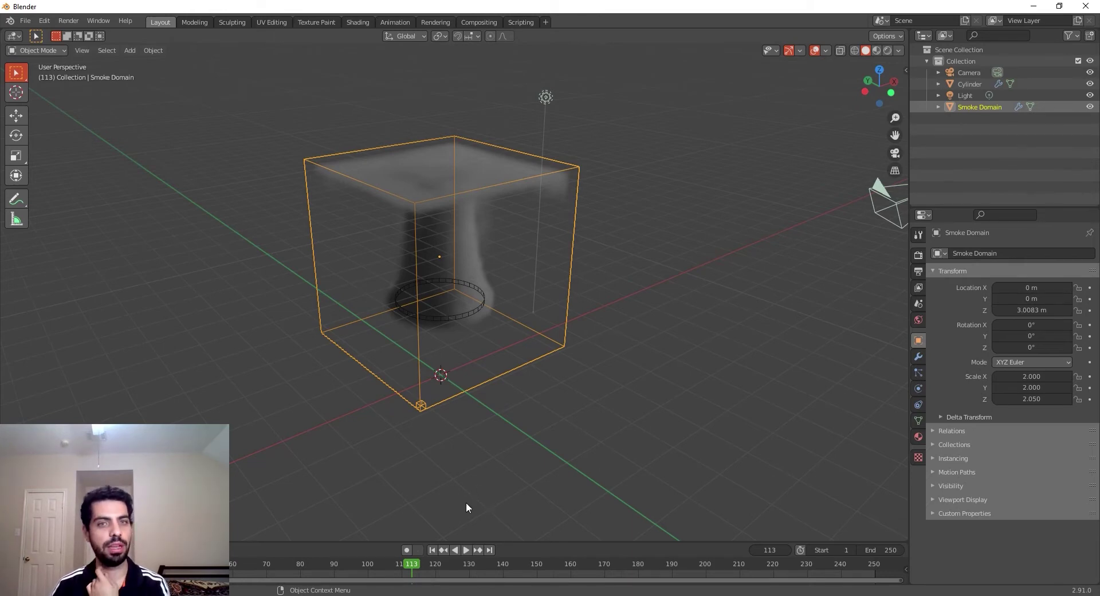
{"action": "left_click", "coordinate": [431, 549]}
{"action": "mouse_move", "coordinate": [448, 373]}
{"action": "middle_mouse_down"}
{"action": "mouse_move", "coordinate": [424, 376]}
{"action": "mouse_move", "coordinate": [446, 379]}
{"action": "middle_mouse_up"}
{"action": "scroll", "coordinate": [454, 343], "scroll_direction": "down", "scroll_amount": 3}
{"action": "scroll", "coordinate": [458, 342], "scroll_direction": "up", "scroll_amount": 5}
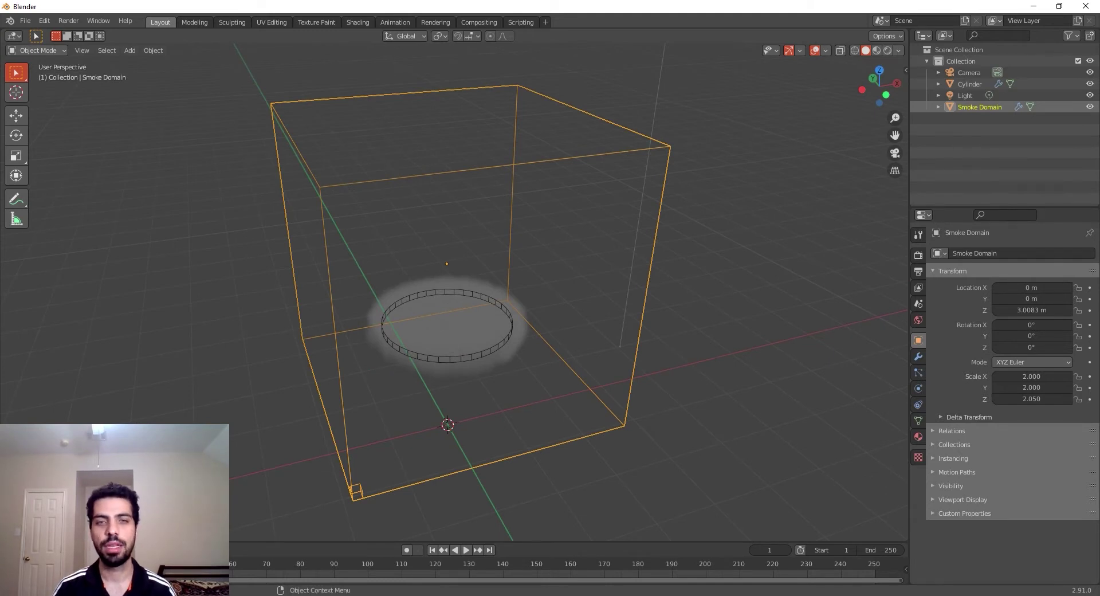
Set the initial temperature in the disc's fluid flow physics settings to 1.2.
{"action": "left_click", "coordinate": [504, 342]}
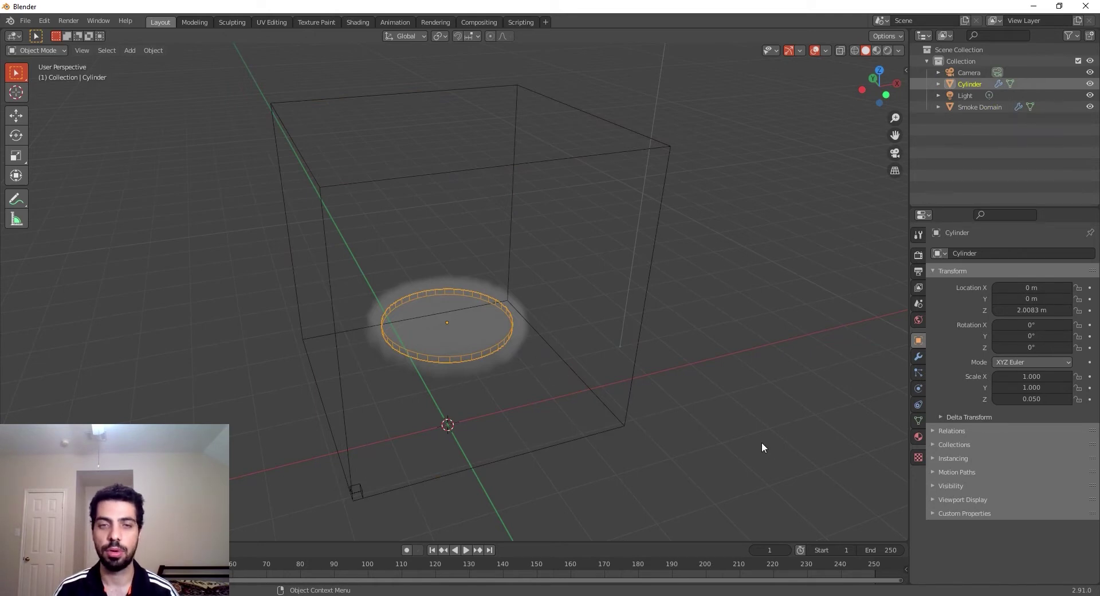
{"action": "left_click", "coordinate": [918, 388]}
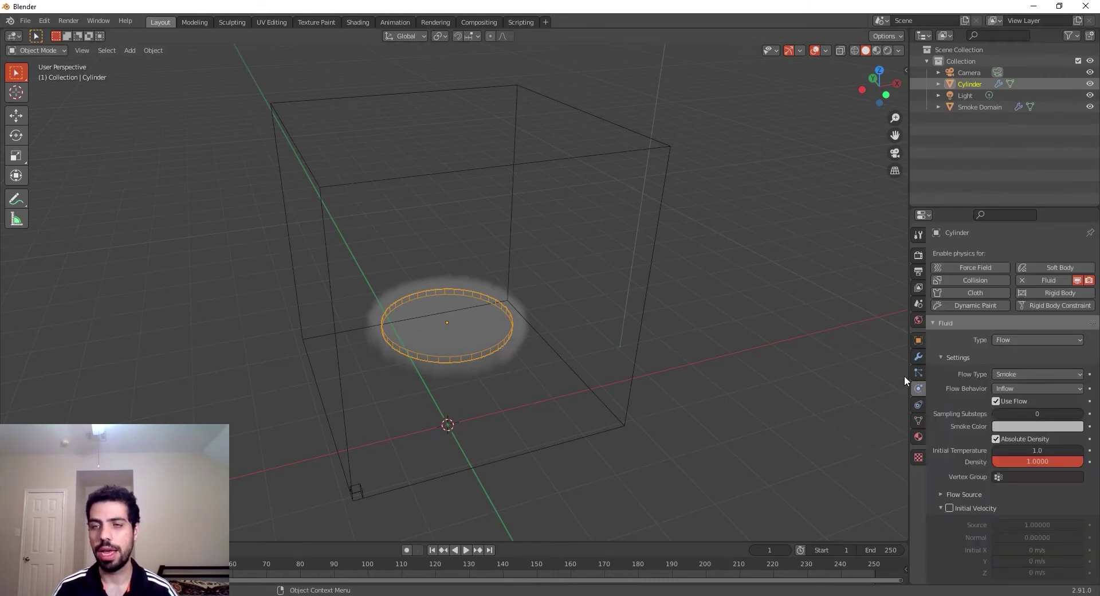
{"action": "scroll", "coordinate": [946, 366], "scroll_direction": "down", "scroll_amount": 1}
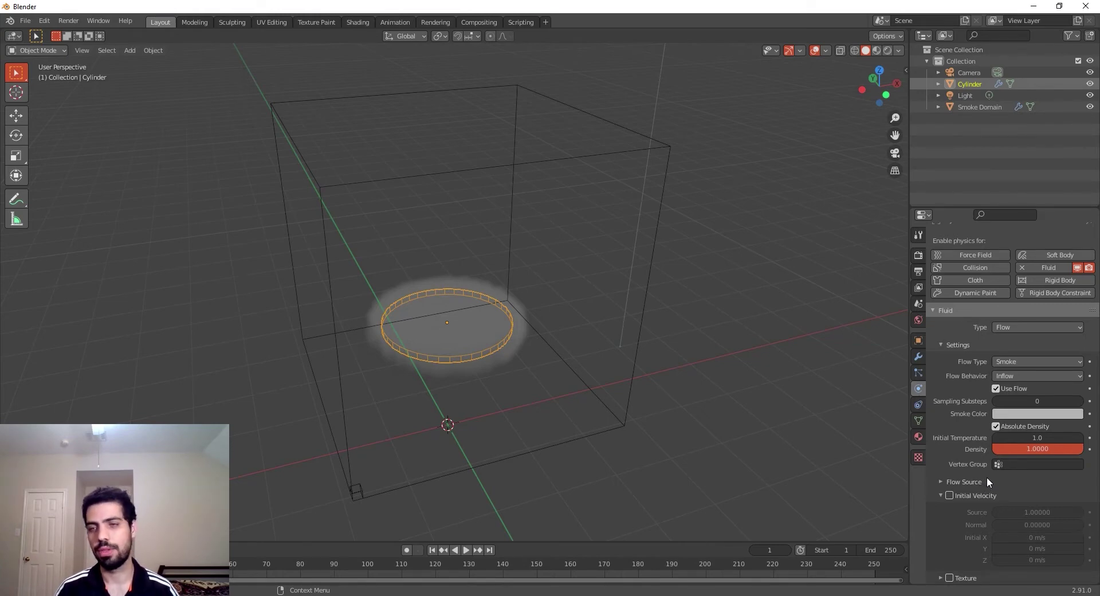
{"action": "left_click", "coordinate": [1024, 440]}
{"action": "type", "text": "1.2"}
{"action": "key", "text": "Return"}
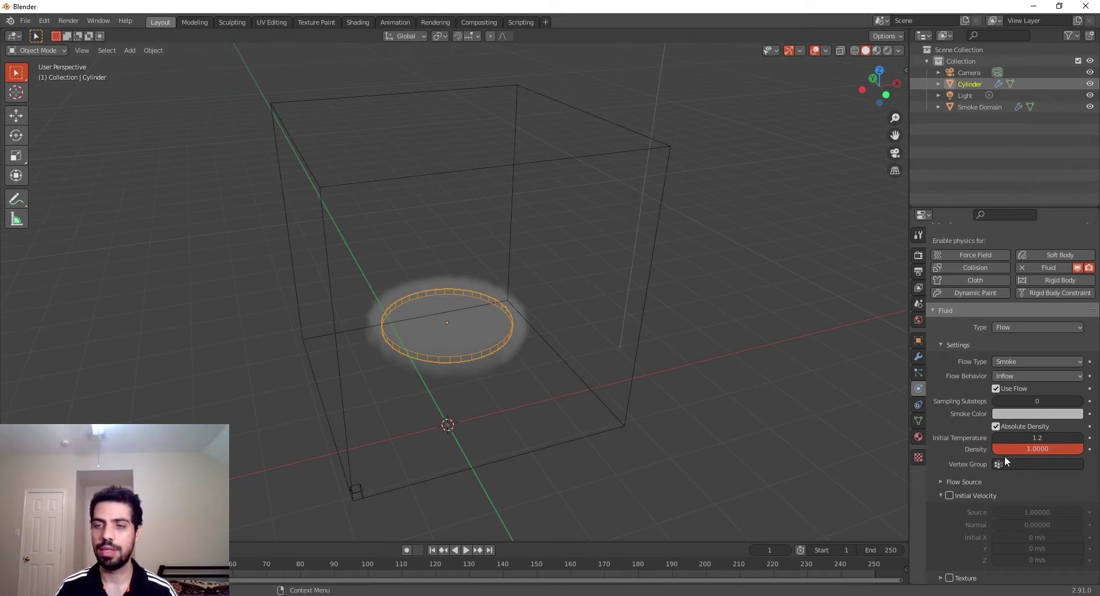
Set the surface emission to 0.6 in the disc's flow source settings.
{"action": "left_click", "coordinate": [942, 481]}
{"action": "scroll", "coordinate": [939, 483], "scroll_direction": "down", "scroll_amount": 3}
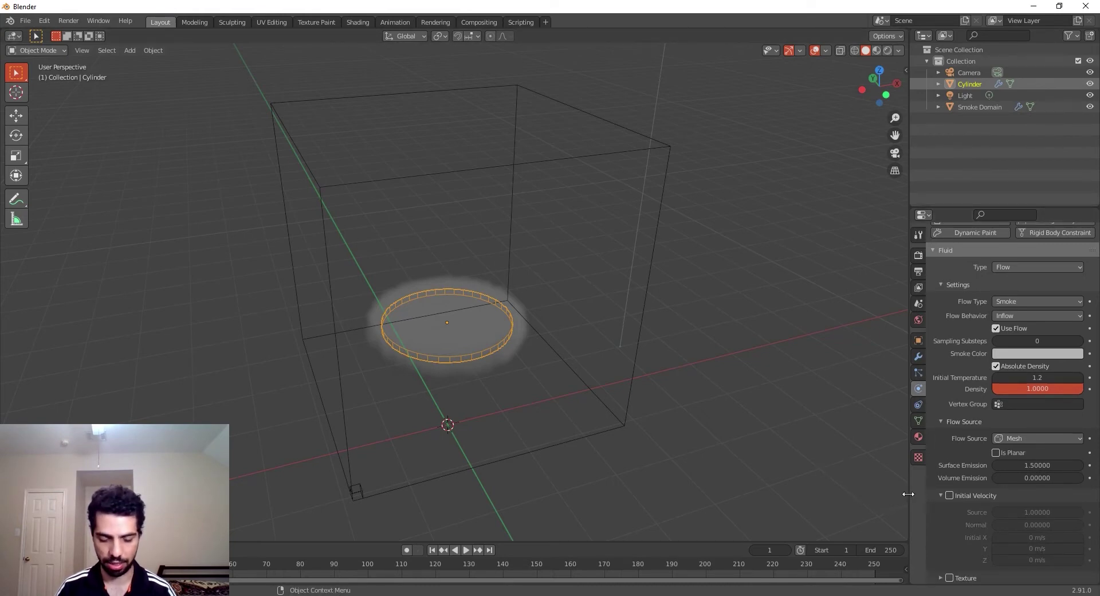
{"action": "left_click", "coordinate": [1051, 465]}
{"action": "type", "text": ".6"}
{"action": "key", "text": "Return"}
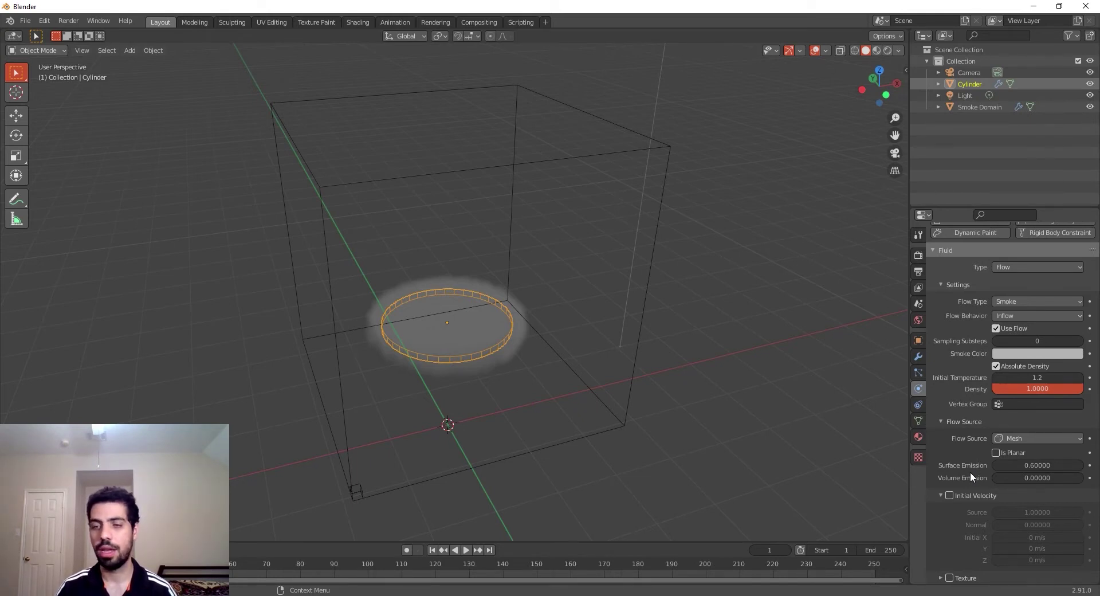
{"action": "left_click", "coordinate": [941, 577]}
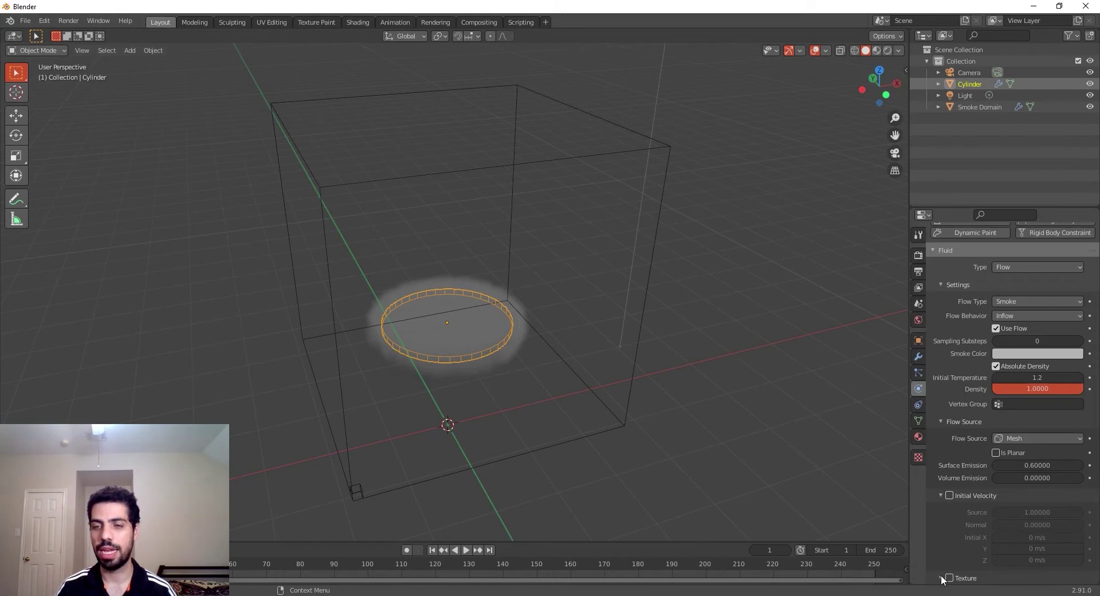
{"action": "scroll", "coordinate": [945, 573], "scroll_direction": "down", "scroll_amount": 2}
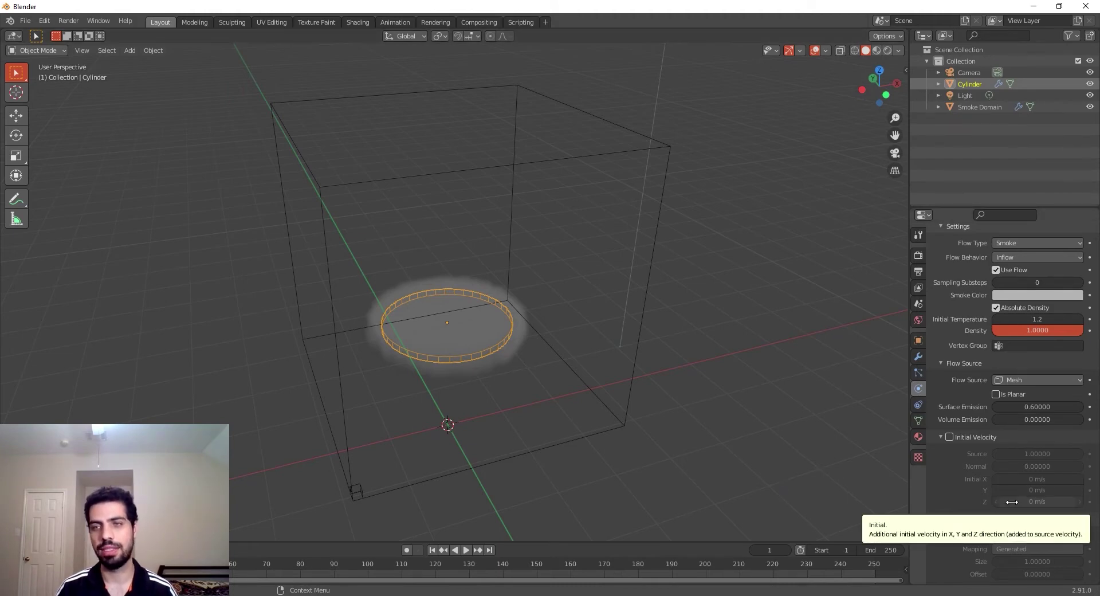
{"action": "scroll", "coordinate": [1009, 503], "scroll_direction": "up", "scroll_amount": 6}
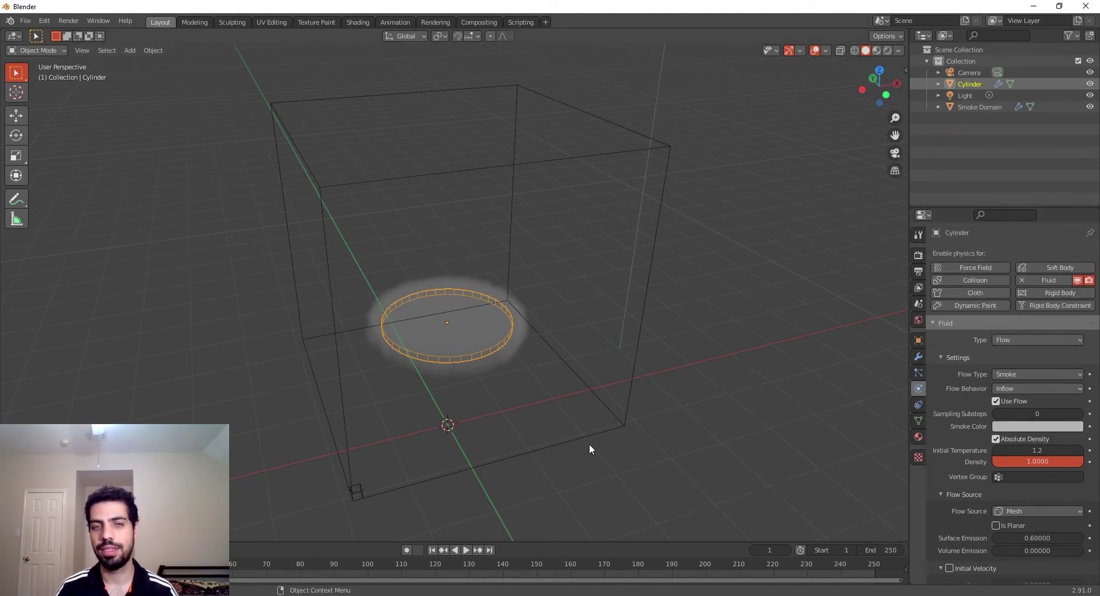
Select the smoke domain and set its time scale to 0.8.
{"action": "left_click", "coordinate": [614, 414]}
{"action": "middle_click_drag", "start_coordinate": [536, 410], "coordinate": [823, 422]}
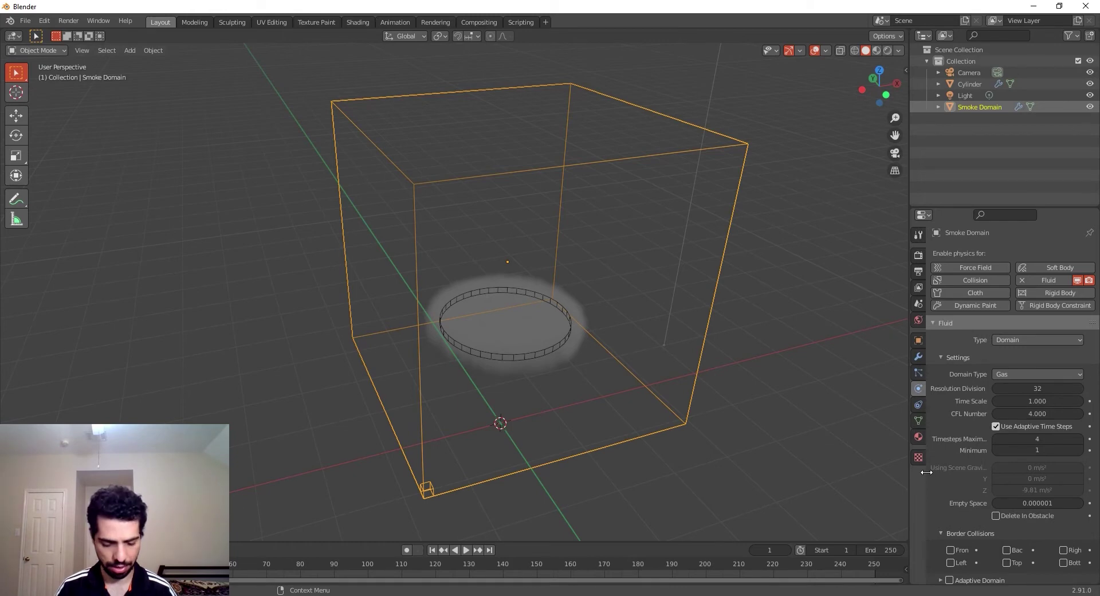
{"action": "left_click", "coordinate": [1058, 400]}
{"action": "type", "text": "1.0"}
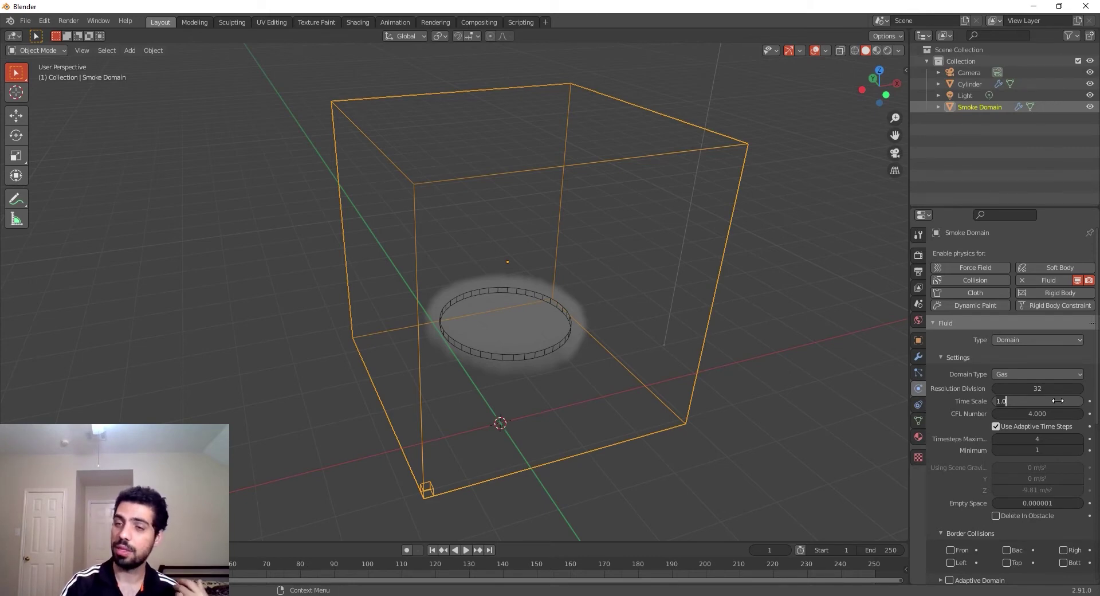
{"action": "key", "text": "BackSpace"}
{"action": "key", "text": "BackSpace"}
{"action": "key", "text": "BackSpace"}
{"action": "type", "text": "0.8"}
{"action": "key", "text": "Return"}
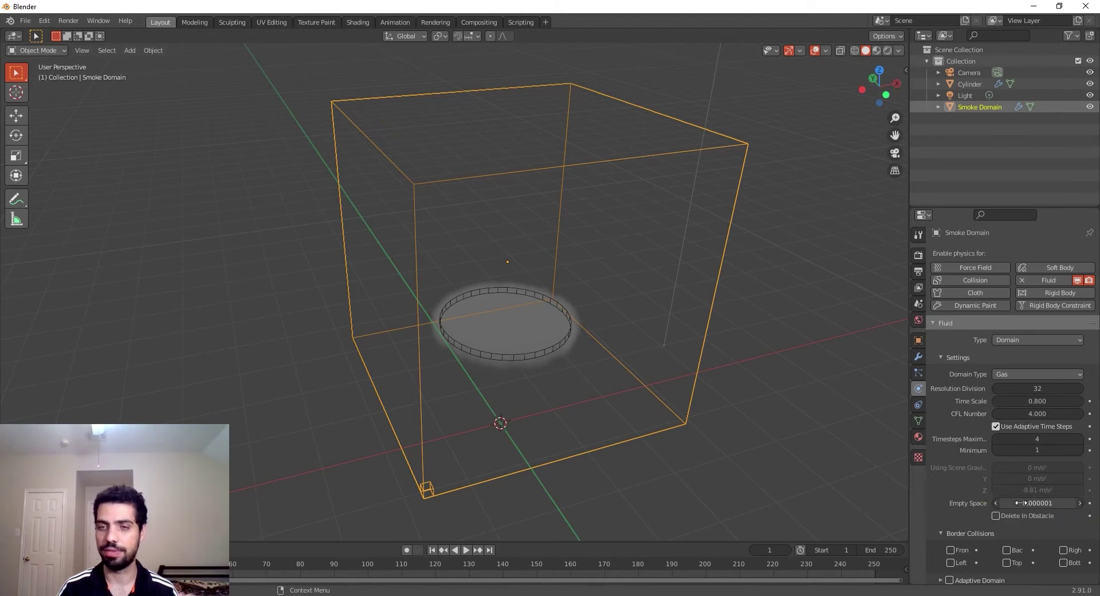
Enable Adaptive Domain for the smoke domain and set Add Resolution to 1.
{"action": "scroll", "coordinate": [1021, 503], "scroll_direction": "down", "scroll_amount": 5}
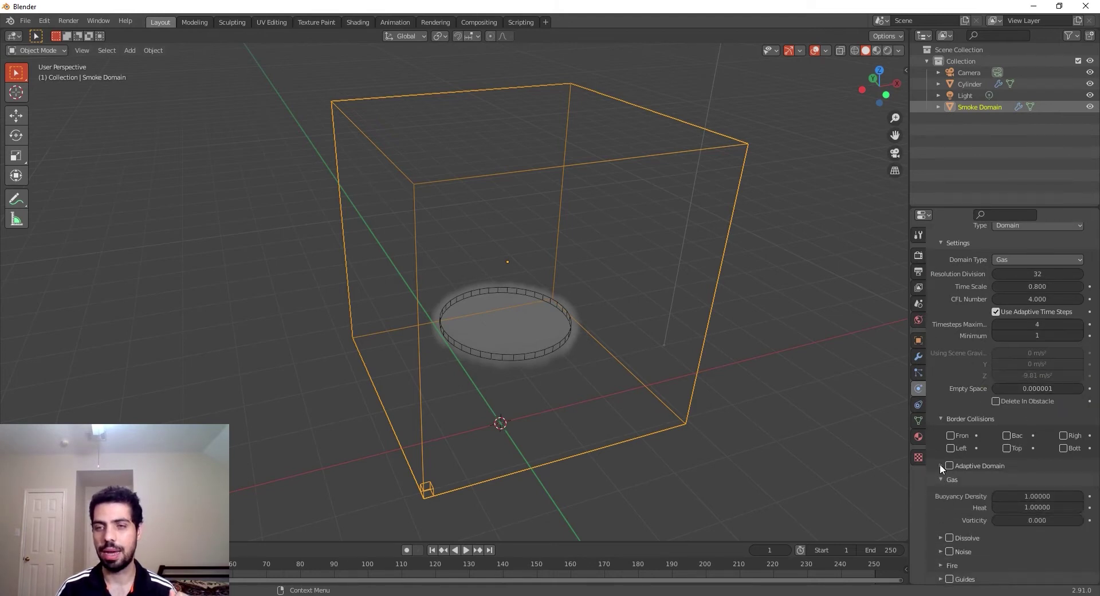
{"action": "left_click", "coordinate": [941, 466]}
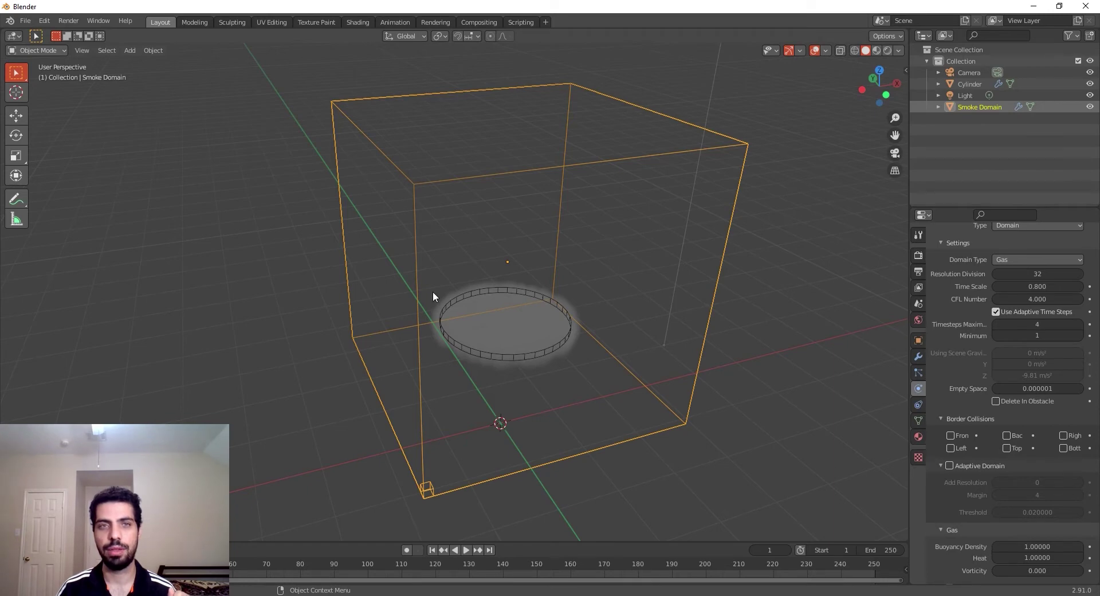
{"action": "left_click", "coordinate": [950, 465]}
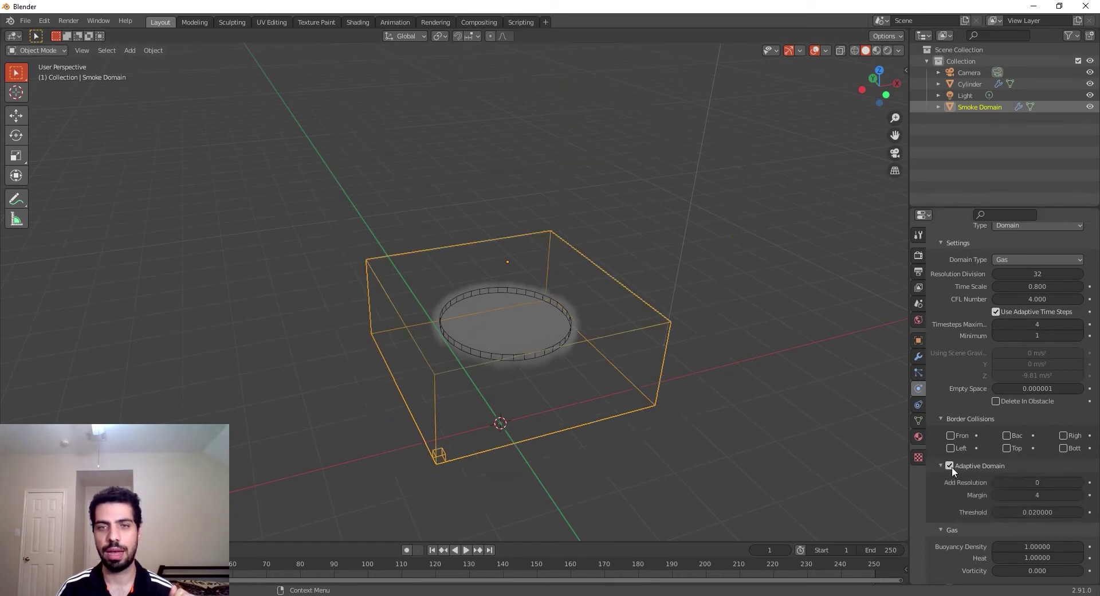
{"action": "mouse_move", "coordinate": [679, 435]}
{"action": "middle_mouse_down"}
{"action": "mouse_move", "coordinate": [648, 392]}
{"action": "mouse_move", "coordinate": [682, 407]}
{"action": "mouse_move", "coordinate": [694, 432]}
{"action": "middle_mouse_up"}
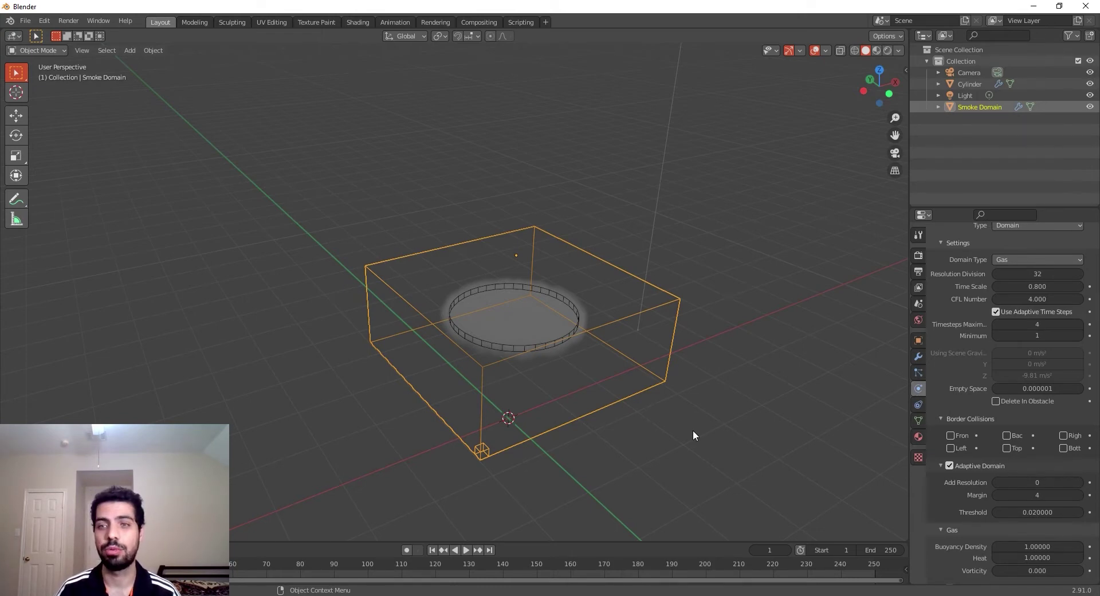
{"action": "left_click", "coordinate": [1079, 483]}
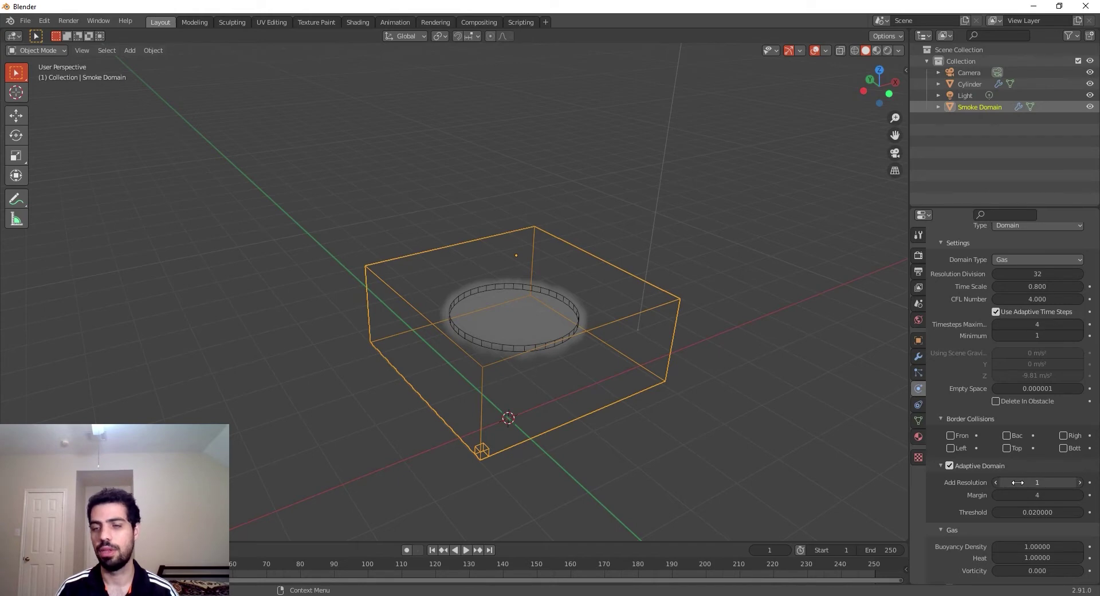
Set the heat in the smoke domain's gas settings to 1.5.
{"action": "scroll", "coordinate": [952, 501], "scroll_direction": "down", "scroll_amount": 3}
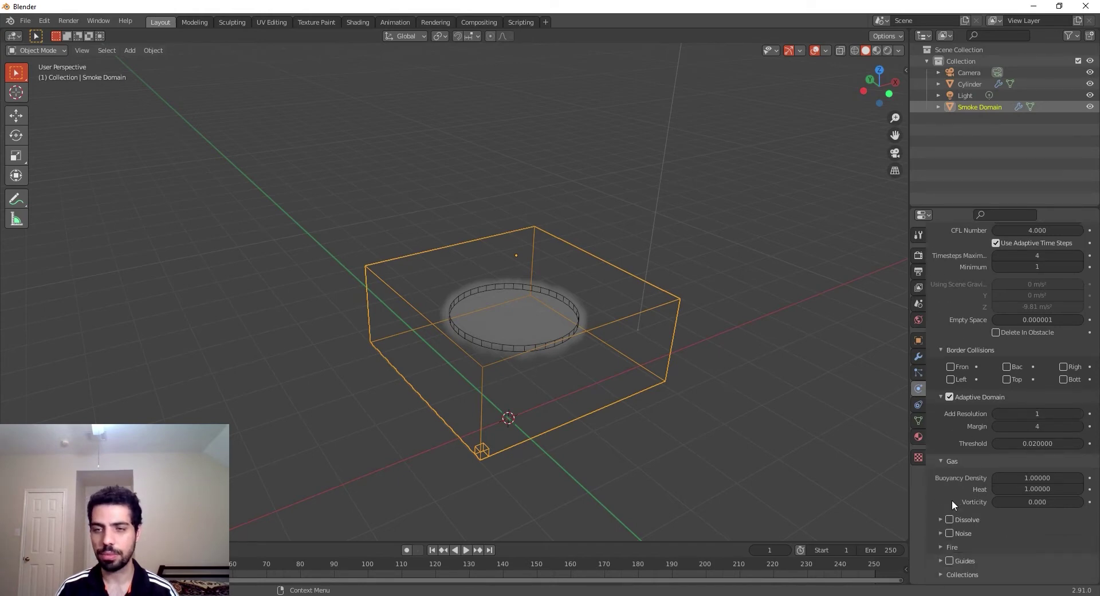
{"action": "scroll", "coordinate": [951, 499], "scroll_direction": "down", "scroll_amount": 2}
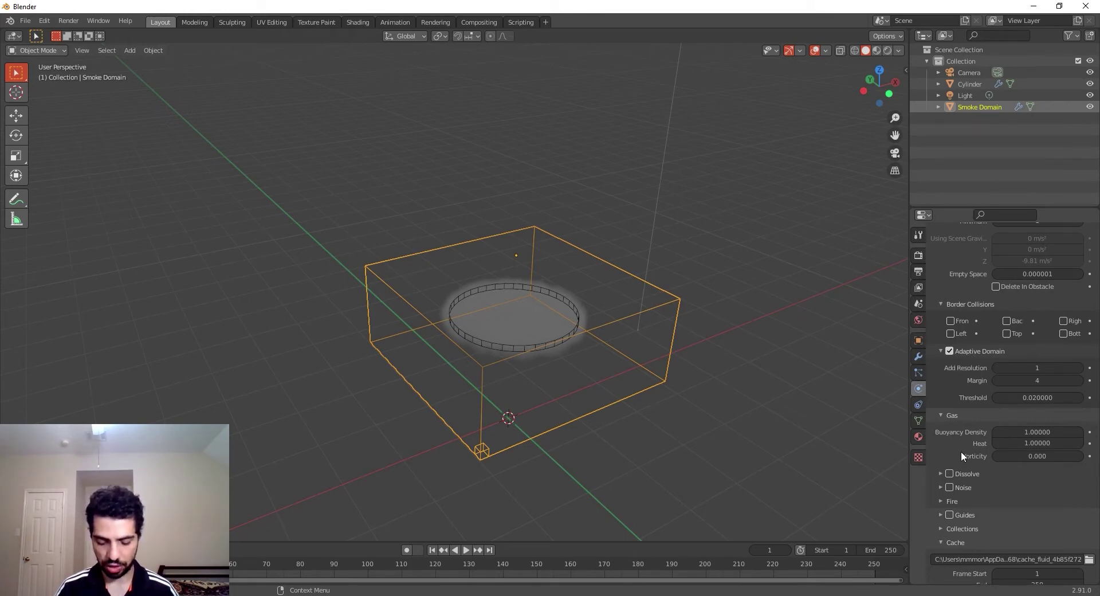
{"action": "left_click", "coordinate": [1030, 443]}
{"action": "type", "text": "1.0"}
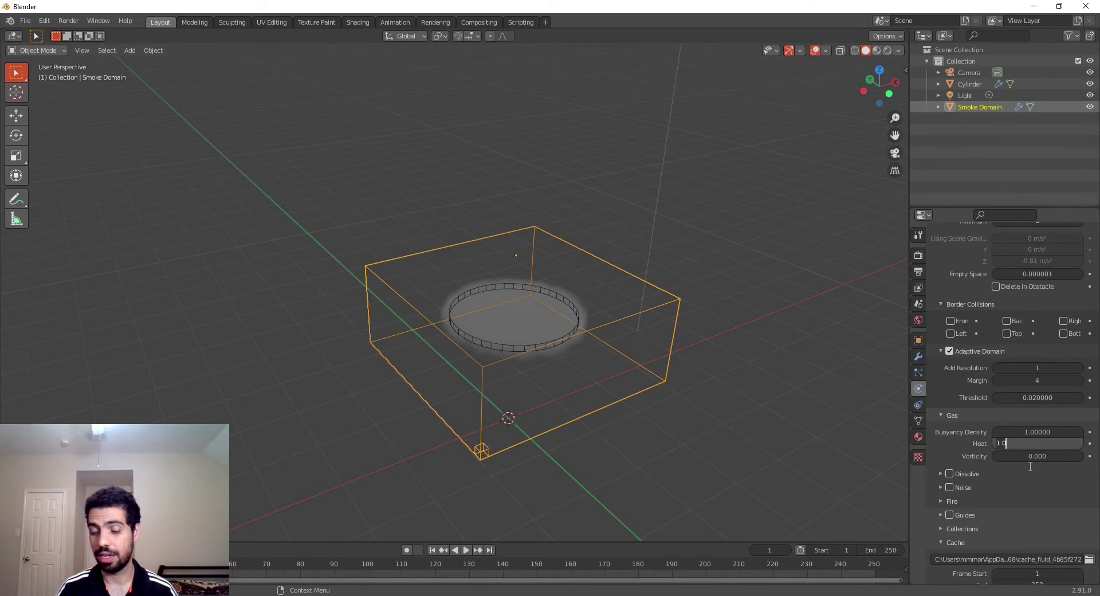
{"action": "key", "text": "BackSpace"}
{"action": "type", "text": "5"}
{"action": "key", "text": "Return"}
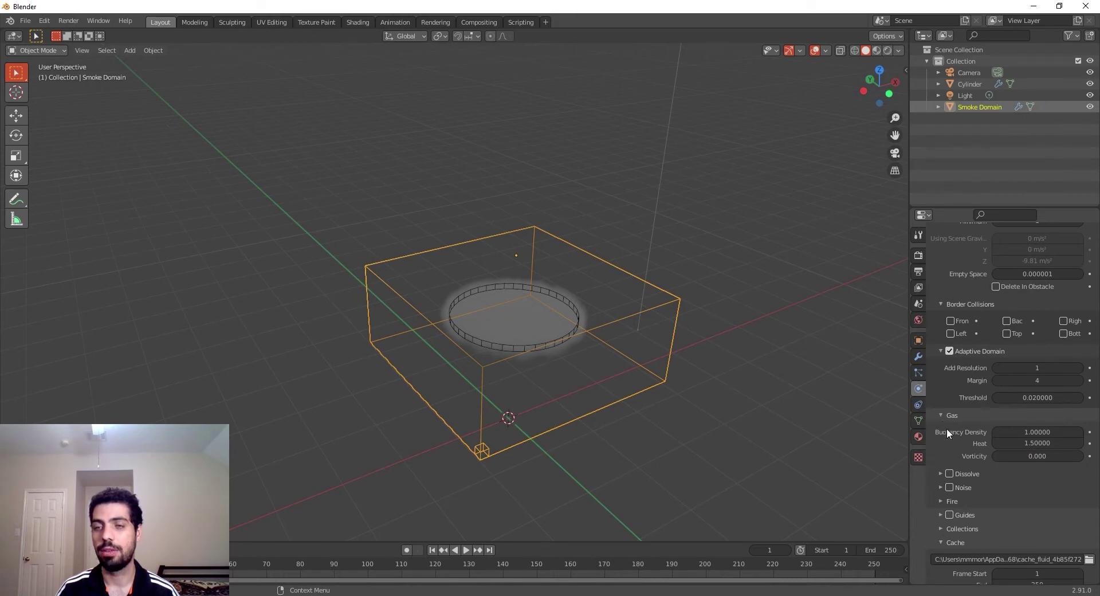
Enable Dissolve for the smoke domain's gas and set the dissolve time to 30.
{"action": "left_click", "coordinate": [940, 473]}
{"action": "scroll", "coordinate": [943, 499], "scroll_direction": "down", "scroll_amount": 2}
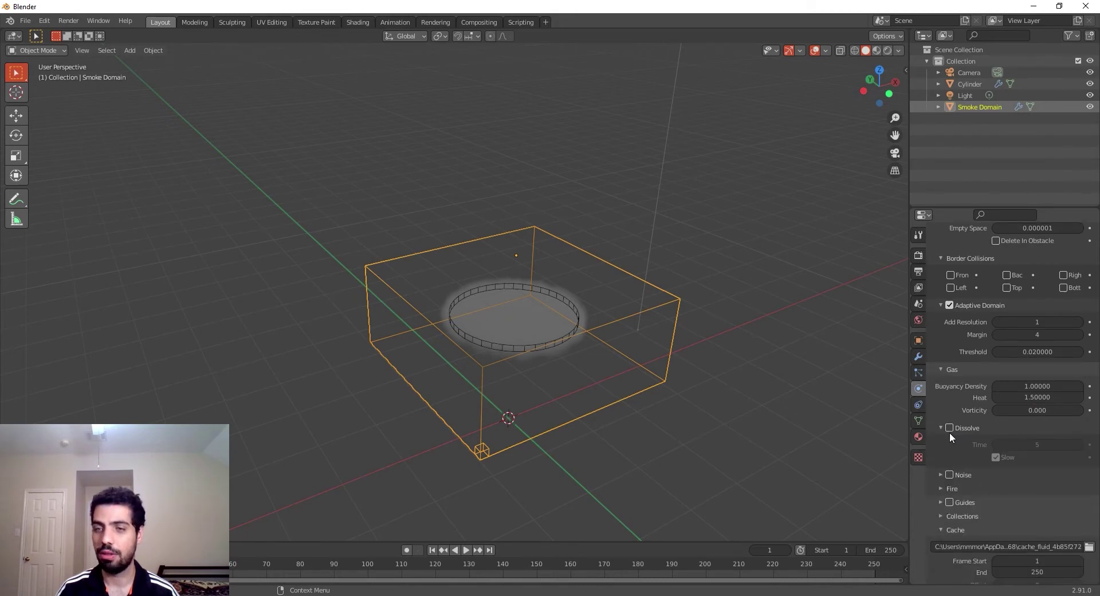
{"action": "left_click", "coordinate": [950, 428]}
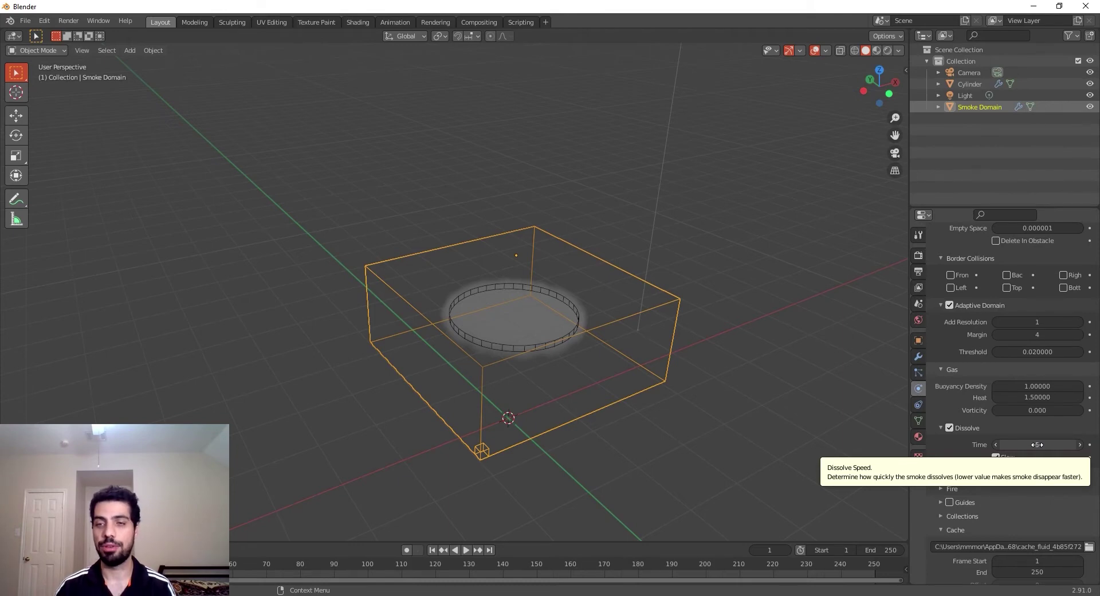
{"action": "left_click", "coordinate": [1037, 445]}
{"action": "type", "text": "5"}
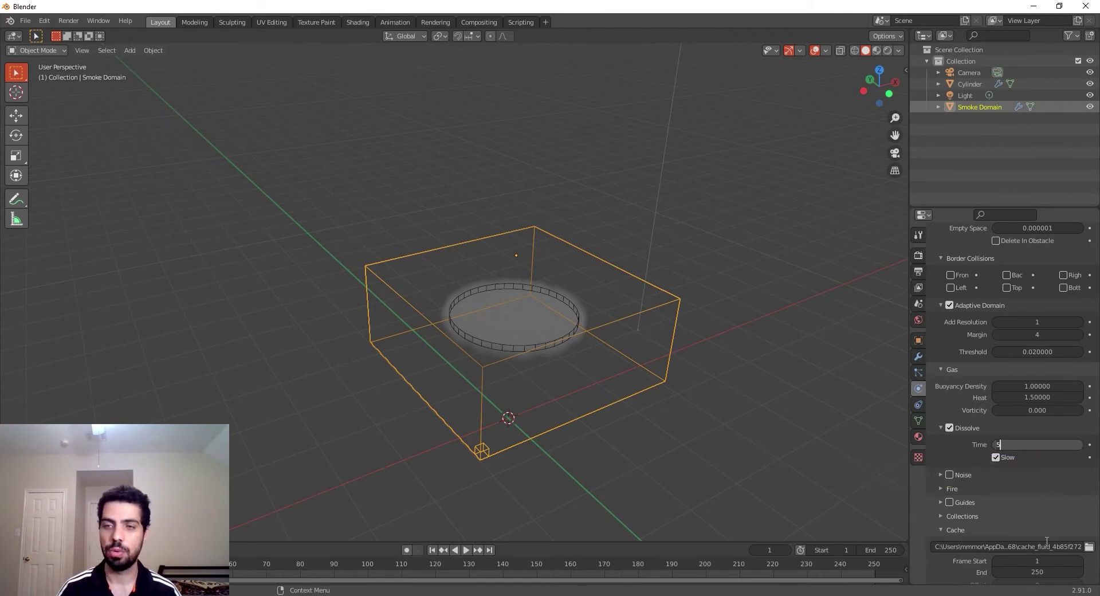
{"action": "key", "text": "Return"}
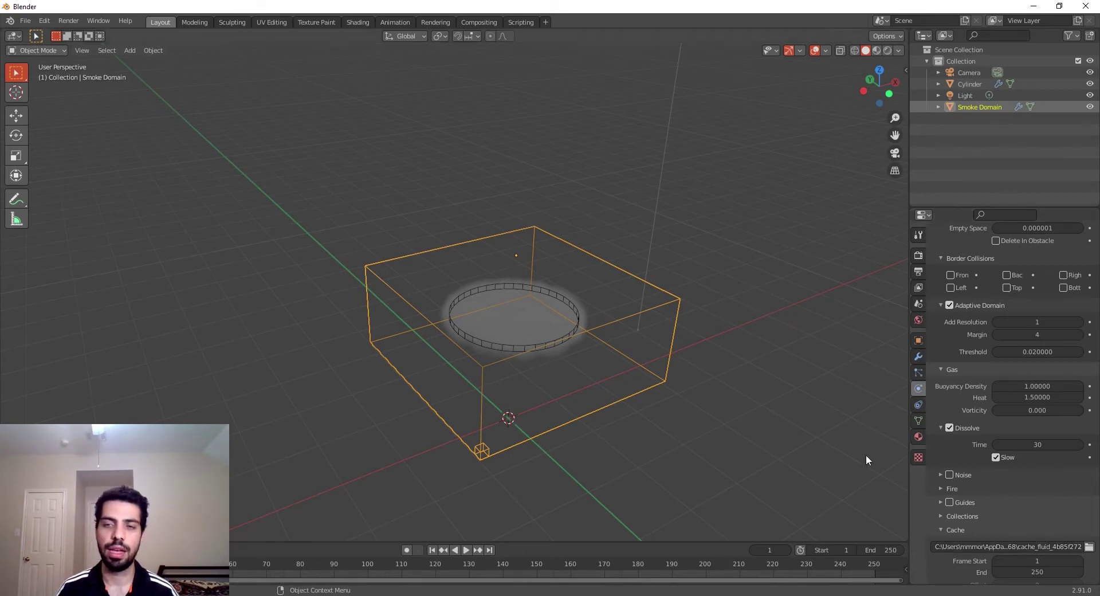
Try the All cache type on the smoke domain and switch it back to Replay.
{"action": "scroll", "coordinate": [968, 531], "scroll_direction": "down", "scroll_amount": 3}
{"action": "left_click", "coordinate": [938, 405]}
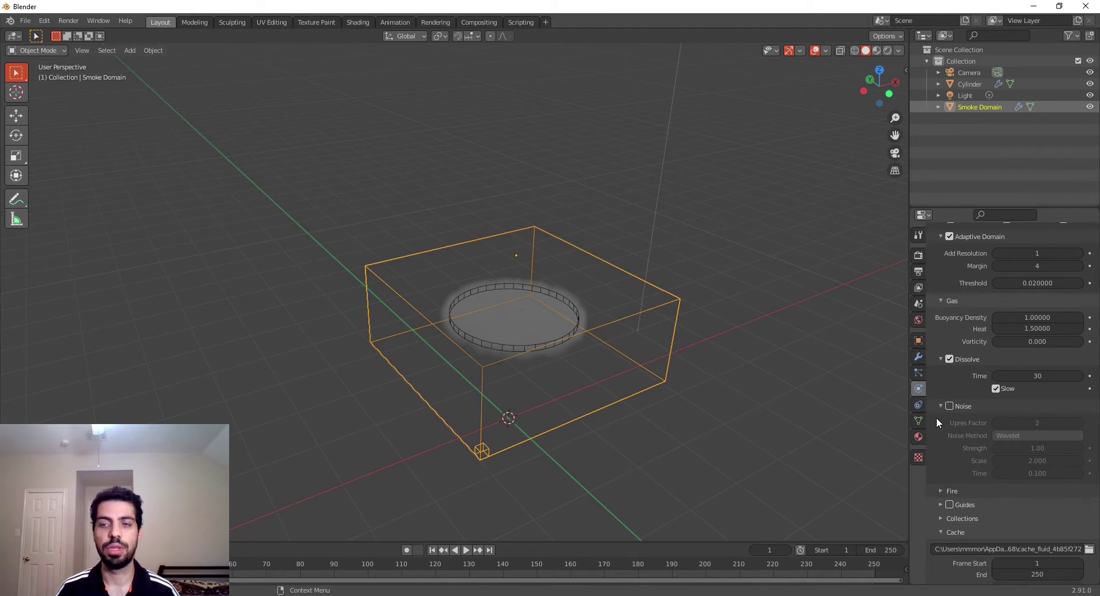
{"action": "scroll", "coordinate": [937, 417], "scroll_direction": "down", "scroll_amount": 4}
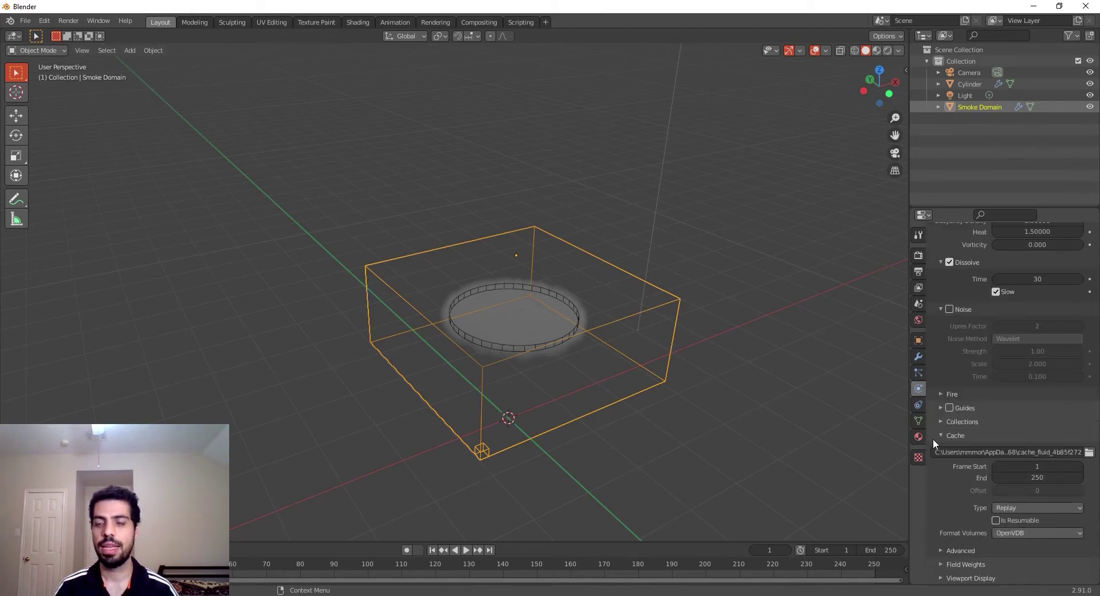
{"action": "left_click", "coordinate": [1025, 508]}
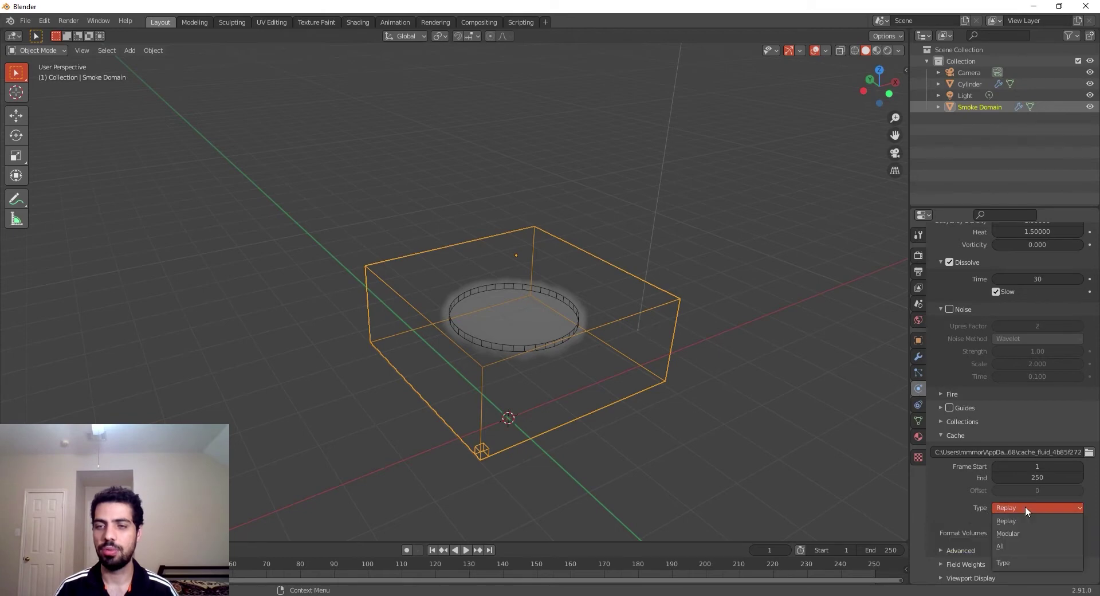
{"action": "left_click", "coordinate": [1019, 543]}
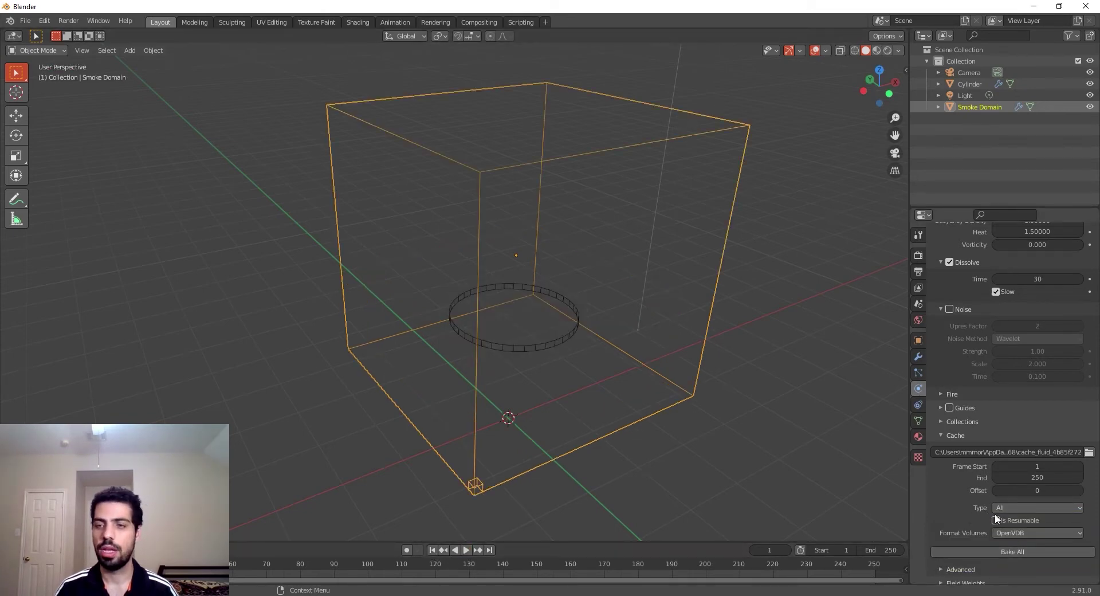
{"action": "left_click", "coordinate": [1026, 507]}
{"action": "left_click", "coordinate": [1019, 524]}
Play the smoke simulation, stop it around frame 122, and return the timeline to frame 1.
{"action": "middle_click_drag", "start_coordinate": [629, 504], "coordinate": [572, 447]}
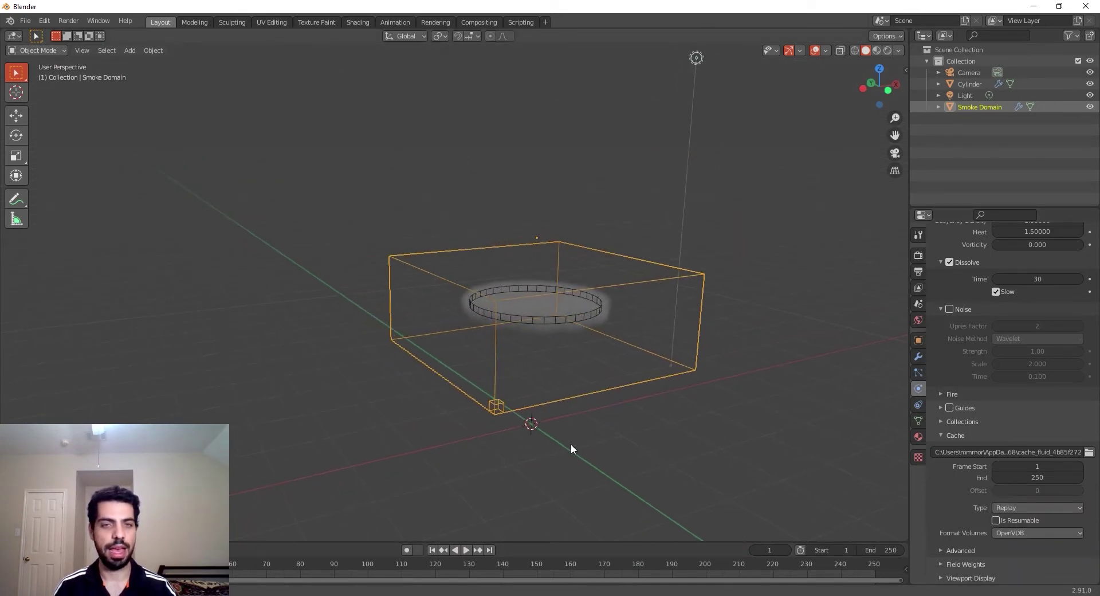
{"action": "left_click", "coordinate": [465, 550]}
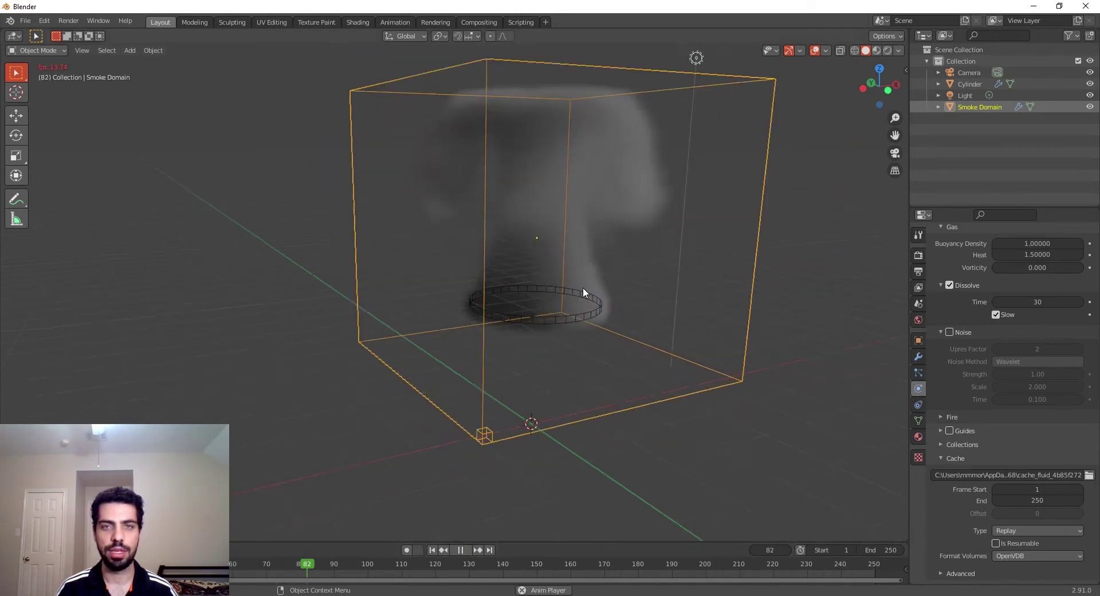
{"action": "scroll", "coordinate": [585, 292], "scroll_direction": "down", "scroll_amount": 2}
{"action": "left_click", "coordinate": [460, 550]}
{"action": "mouse_move", "coordinate": [539, 413]}
{"action": "middle_mouse_down"}
{"action": "mouse_move", "coordinate": [511, 428]}
{"action": "mouse_move", "coordinate": [527, 408]}
{"action": "middle_mouse_up"}
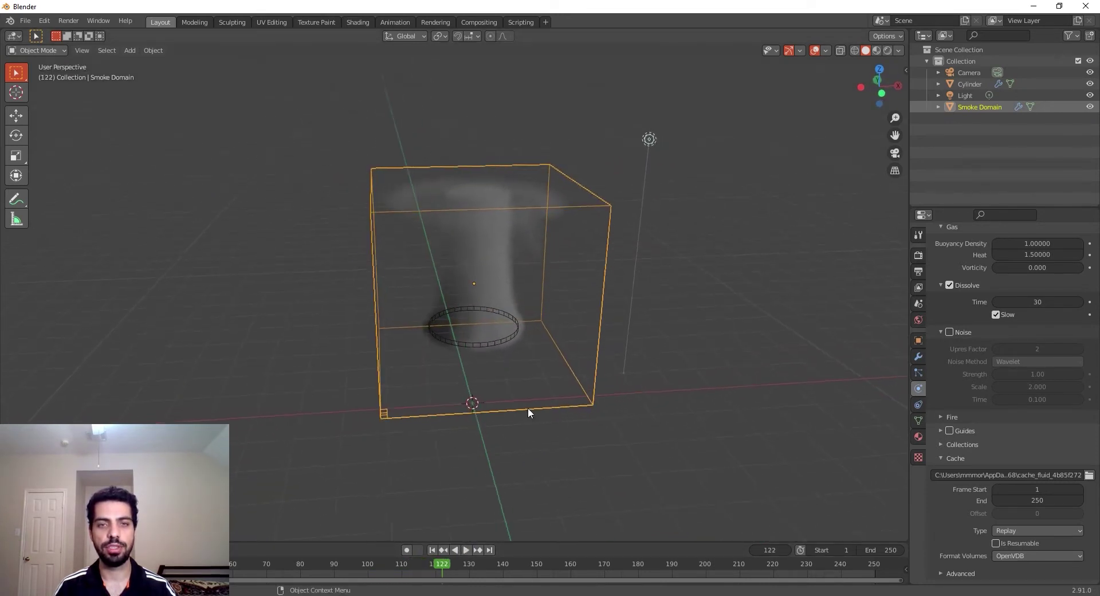
{"action": "left_click", "coordinate": [432, 550]}
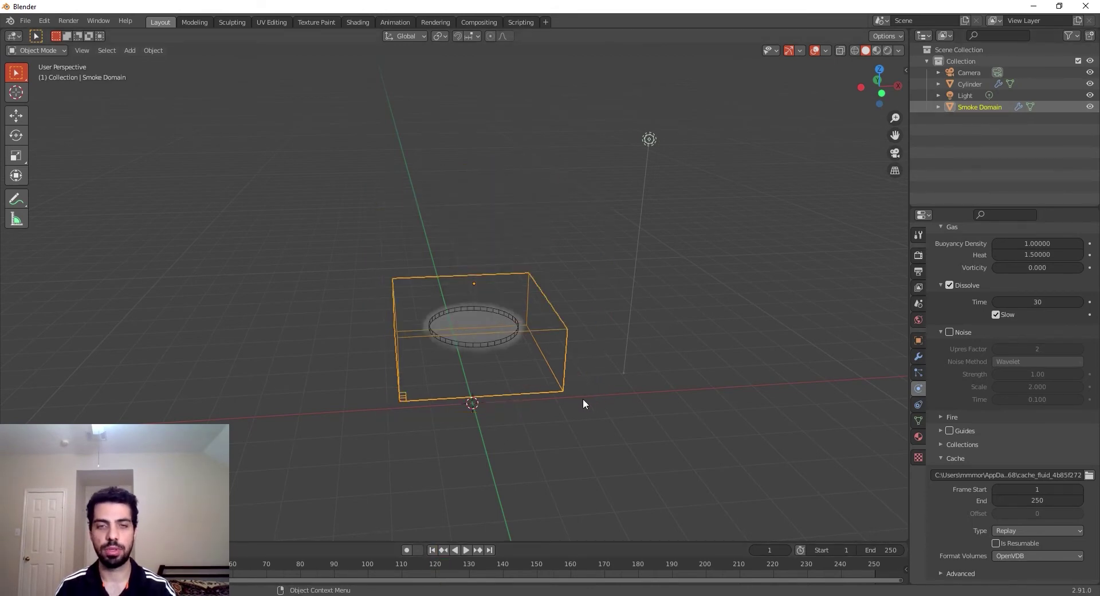
Scale up the smoke domain uniformly so it leaves more room around the disc.
{"action": "key", "text": "s"}
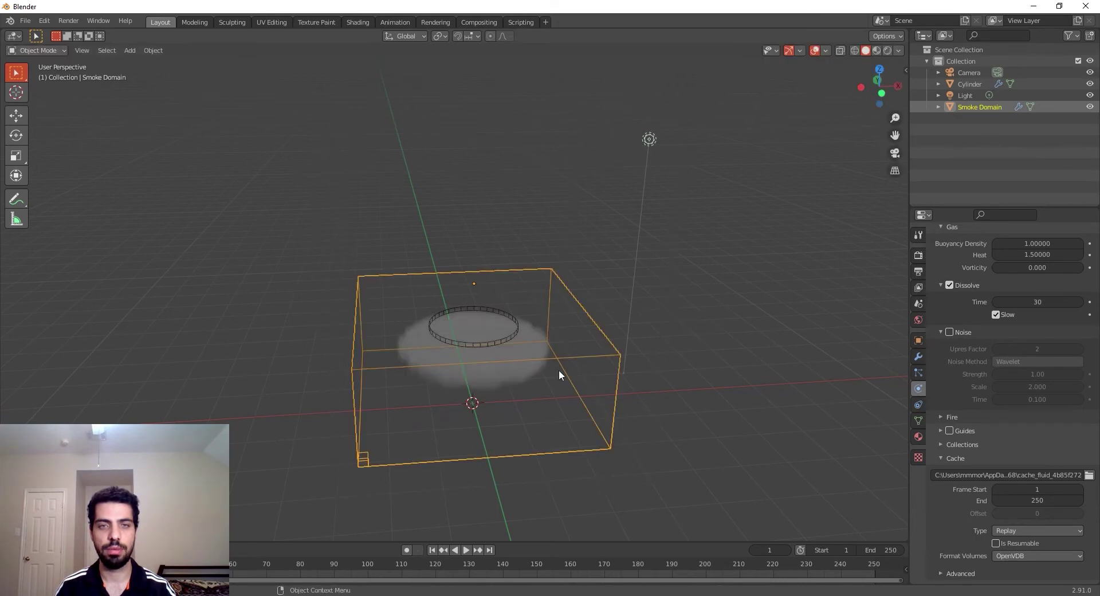
{"action": "middle_click_drag", "start_coordinate": [558, 369], "coordinate": [580, 376]}
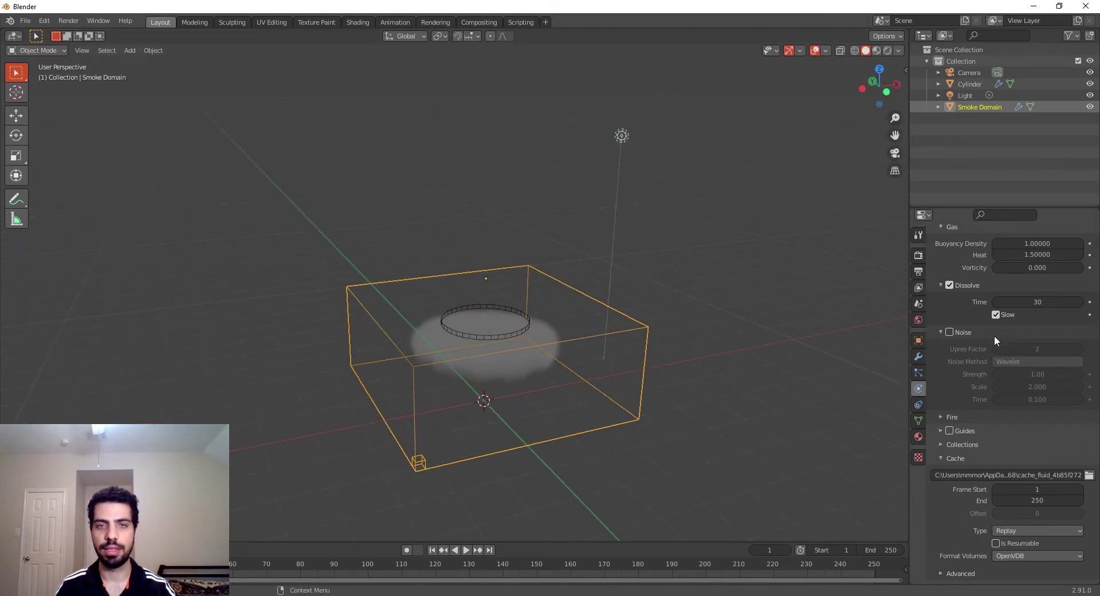
Raise the smoke domain's resolution divisions to 34.
{"action": "scroll", "coordinate": [976, 361], "scroll_direction": "up", "scroll_amount": 15}
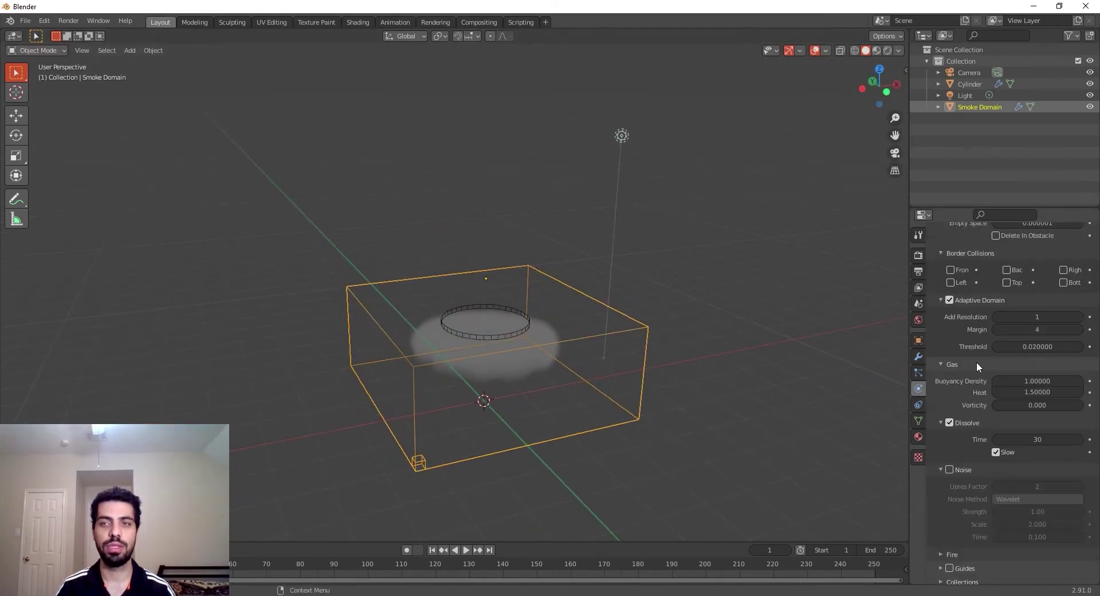
{"action": "scroll", "coordinate": [980, 362], "scroll_direction": "up", "scroll_amount": 3}
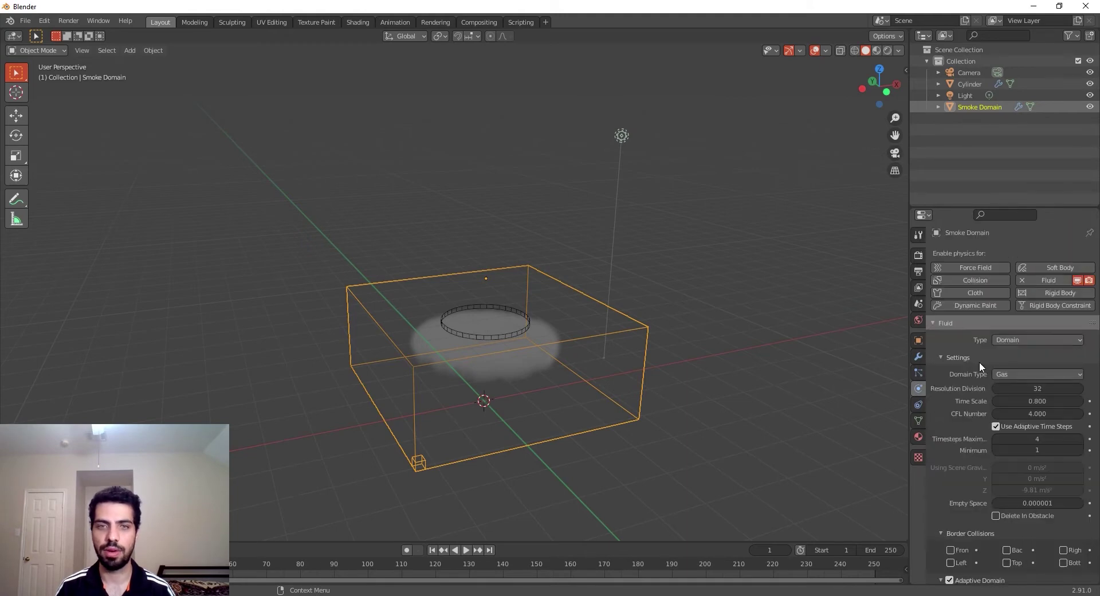
{"action": "mouse_move", "coordinate": [442, 390]}
{"action": "middle_mouse_down"}
{"action": "mouse_move", "coordinate": [404, 356]}
{"action": "mouse_move", "coordinate": [449, 390]}
{"action": "middle_mouse_up"}
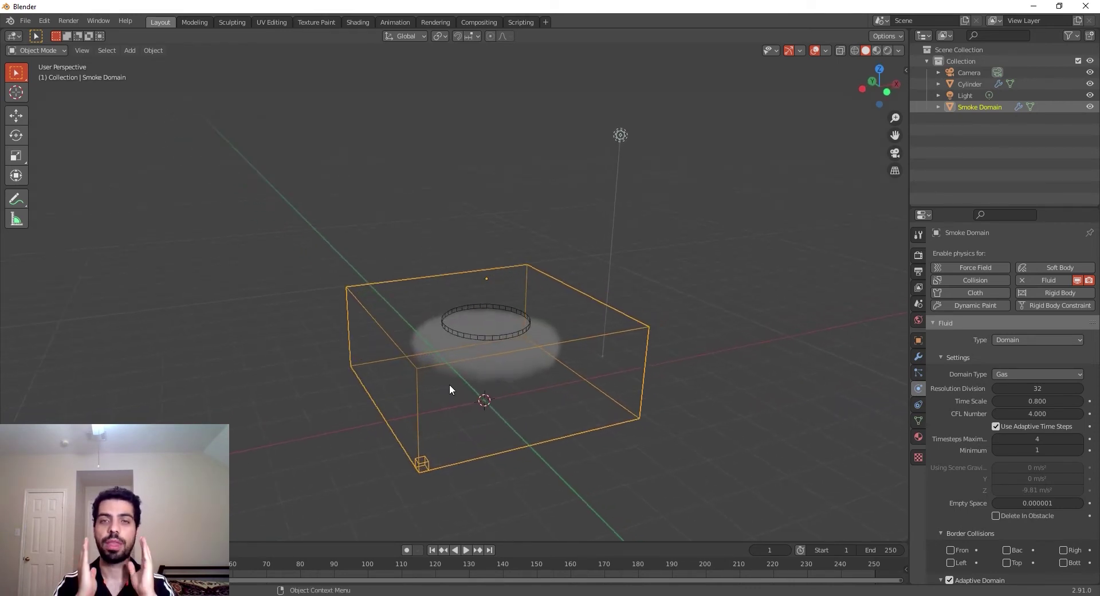
{"action": "scroll", "coordinate": [449, 384], "scroll_direction": "up", "scroll_amount": 1}
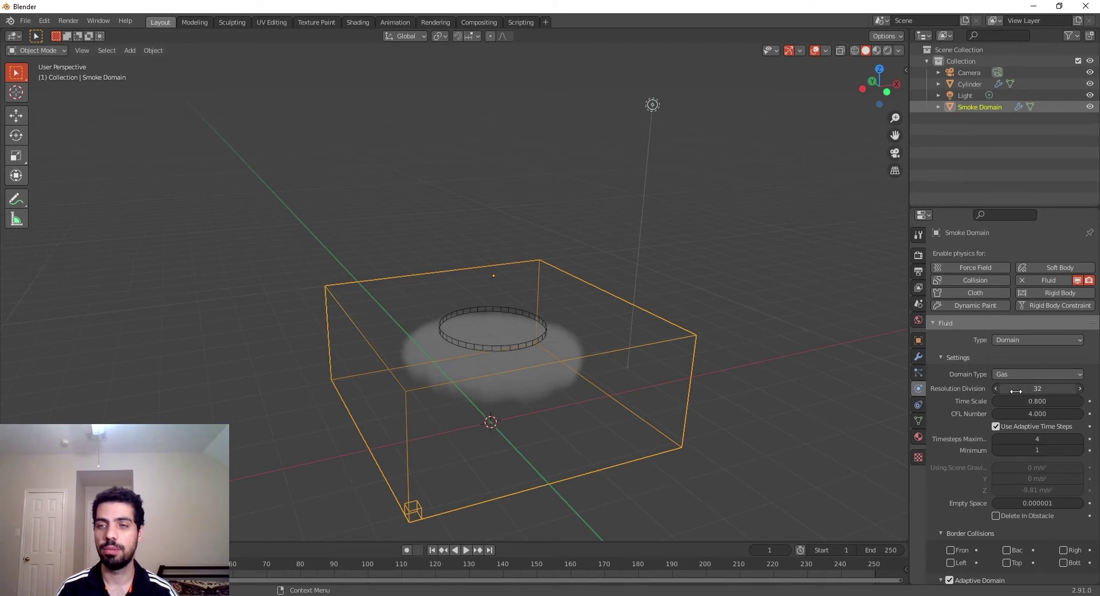
{"action": "left_click", "coordinate": [1080, 388]}
{"action": "left_click", "coordinate": [1080, 388]}
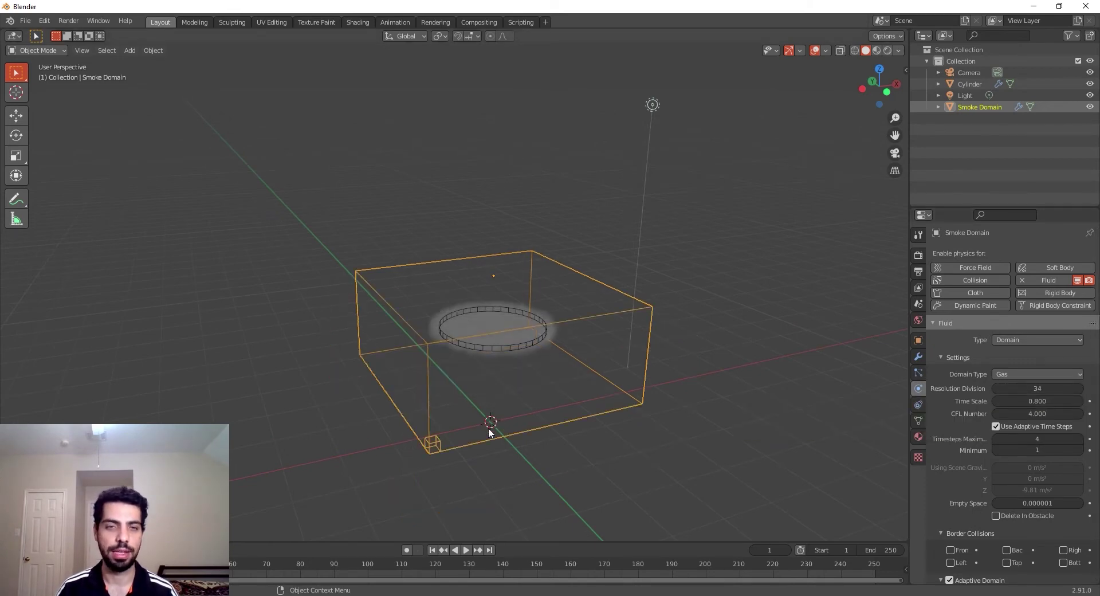
Play the smoke simulation, stop it around frame 186, and return the timeline to frame 1.
{"action": "left_click", "coordinate": [467, 550]}
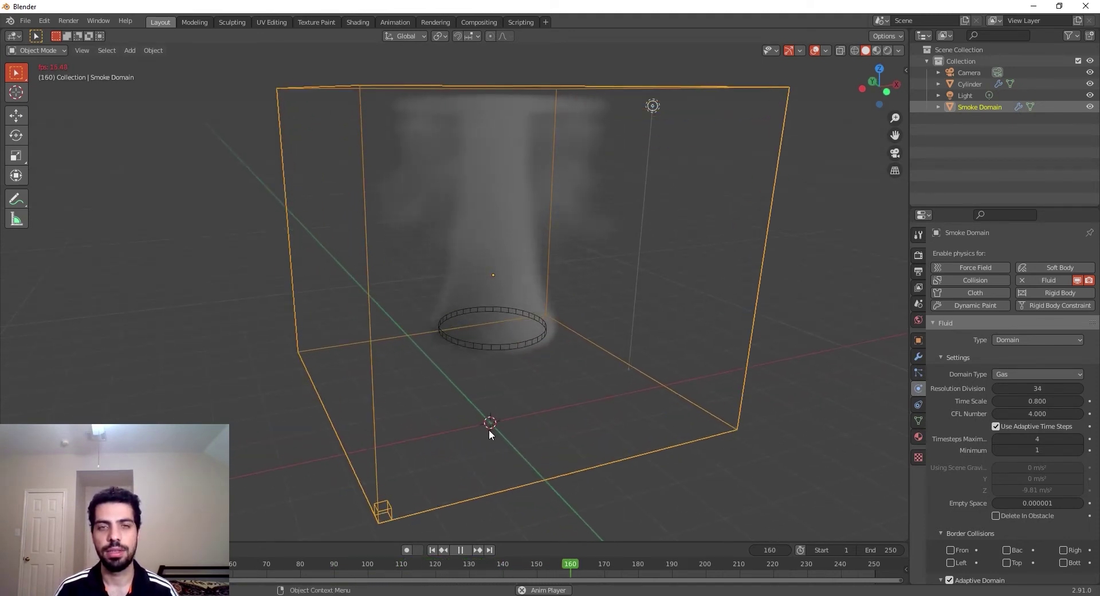
{"action": "left_click", "coordinate": [460, 550]}
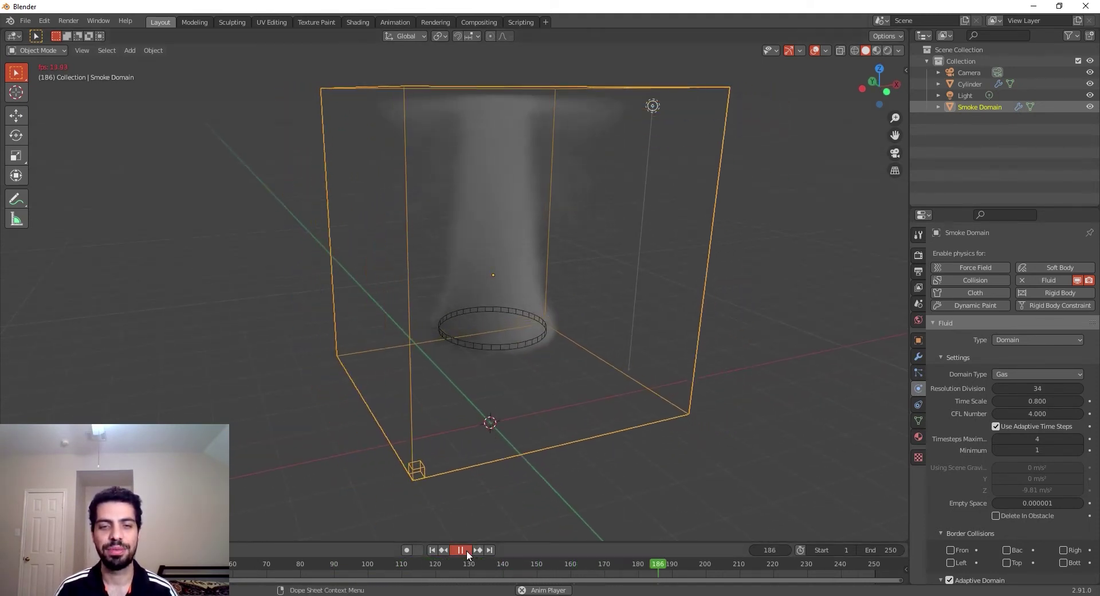
{"action": "left_click", "coordinate": [432, 550]}
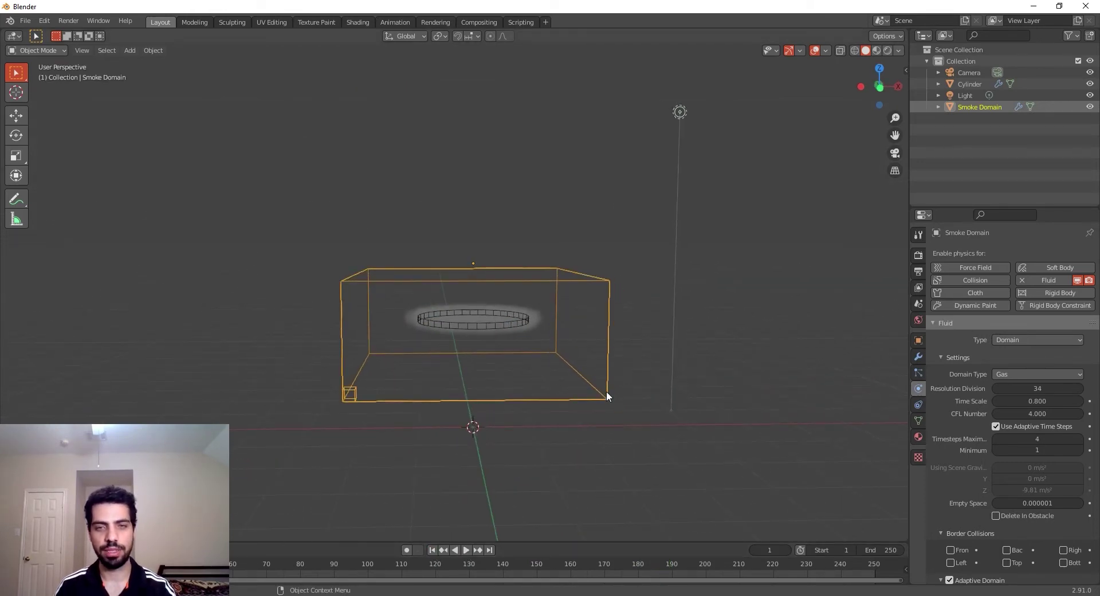
Scale the smoke domain up along the Z axis so the smoke has more height to rise.
{"action": "key", "text": "s"}
{"action": "key", "text": "z"}
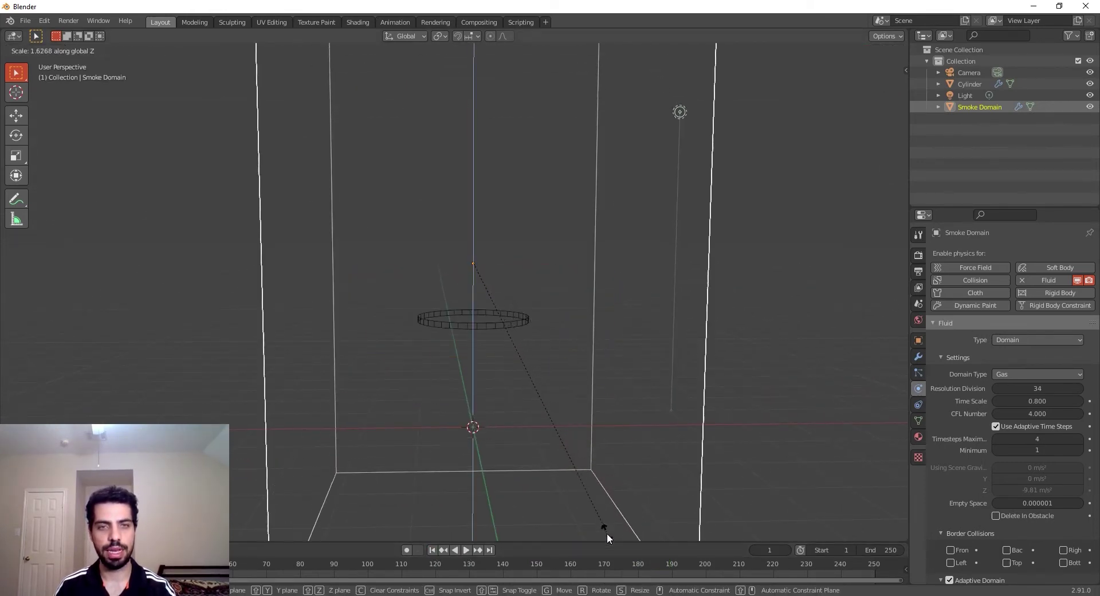
{"action": "left_click", "coordinate": [629, 302]}
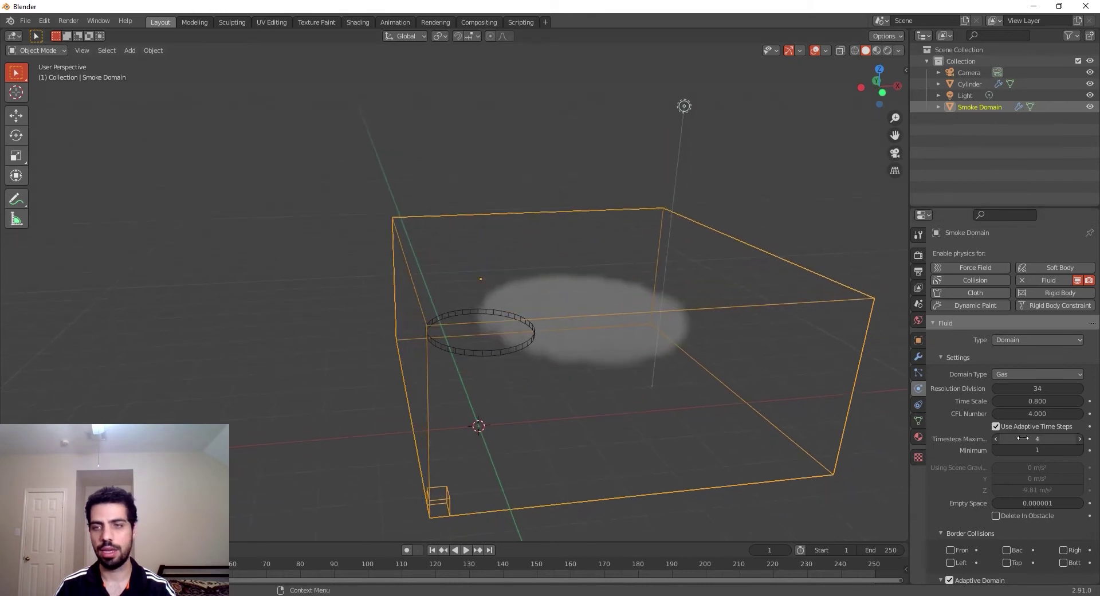
Raise the resolution divisions to 36 and preview the simulation until about frame 121, ending back at frame 1.
{"action": "left_click_drag", "start_coordinate": [1026, 391], "coordinate": [1038, 390]}
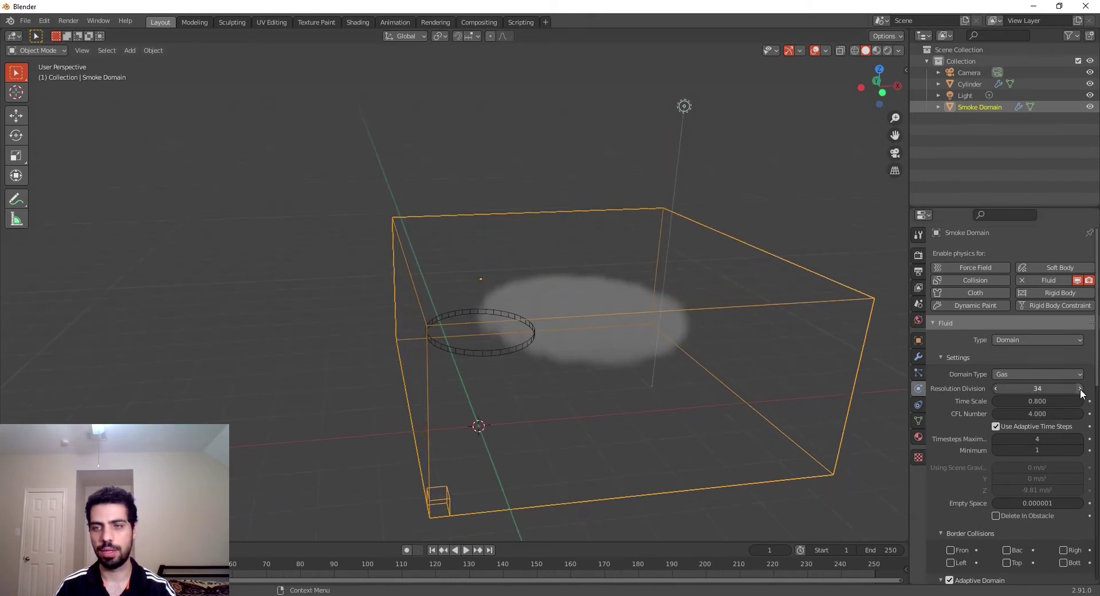
{"action": "middle_click_drag", "start_coordinate": [560, 489], "coordinate": [590, 467]}
{"action": "left_click", "coordinate": [467, 550]}
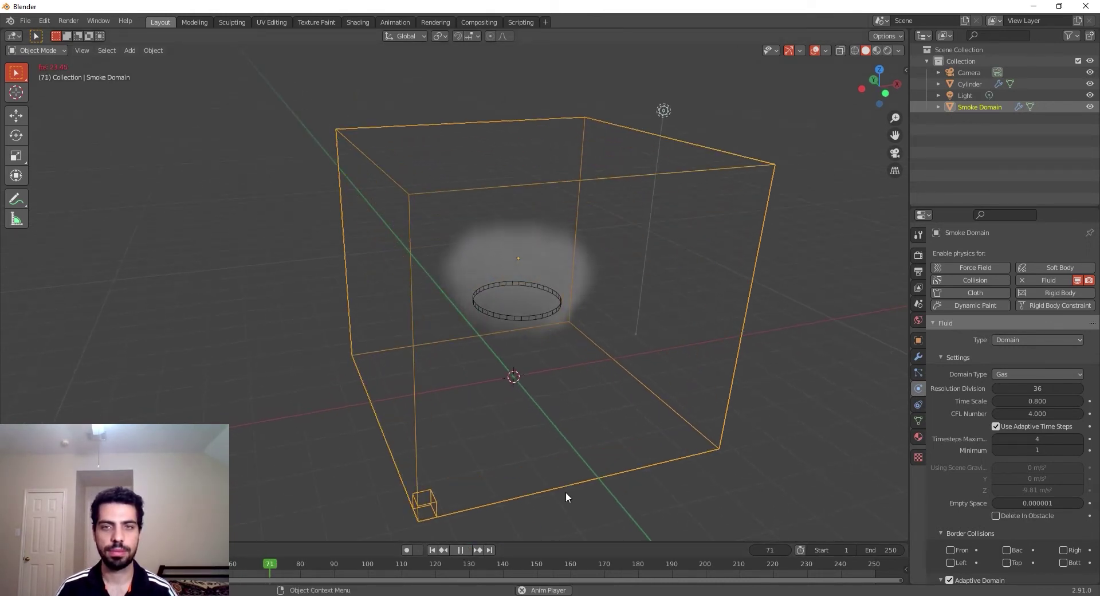
{"action": "left_click", "coordinate": [452, 552]}
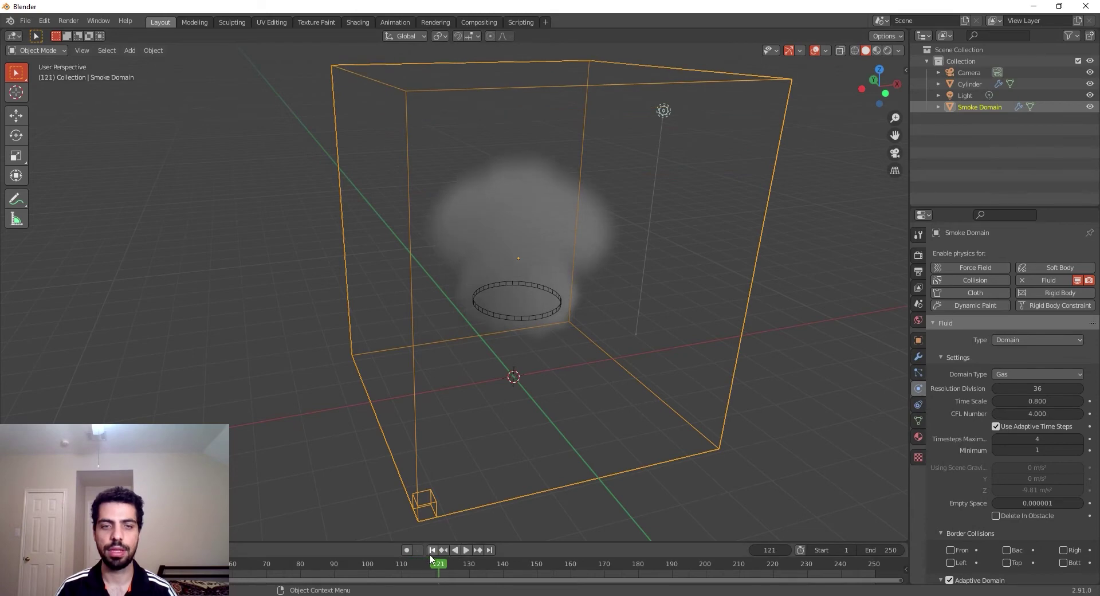
{"action": "left_click", "coordinate": [431, 551]}
Set the resolution divisions to 64 and preview the smoke until about frame 61, ending back at frame 1.
{"action": "left_click", "coordinate": [1027, 388]}
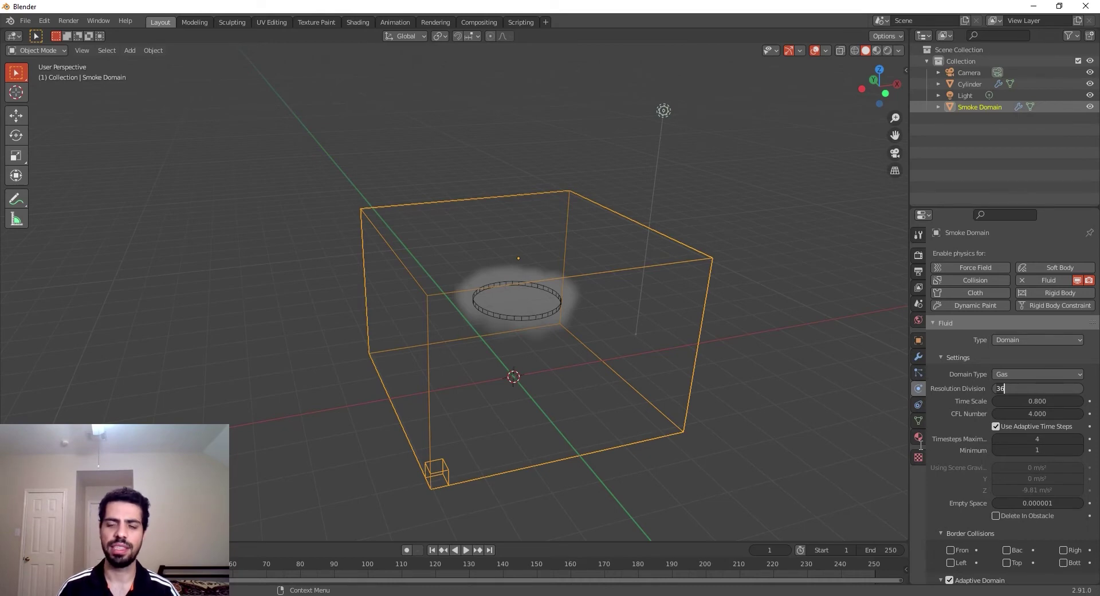
{"action": "key", "text": "Return"}
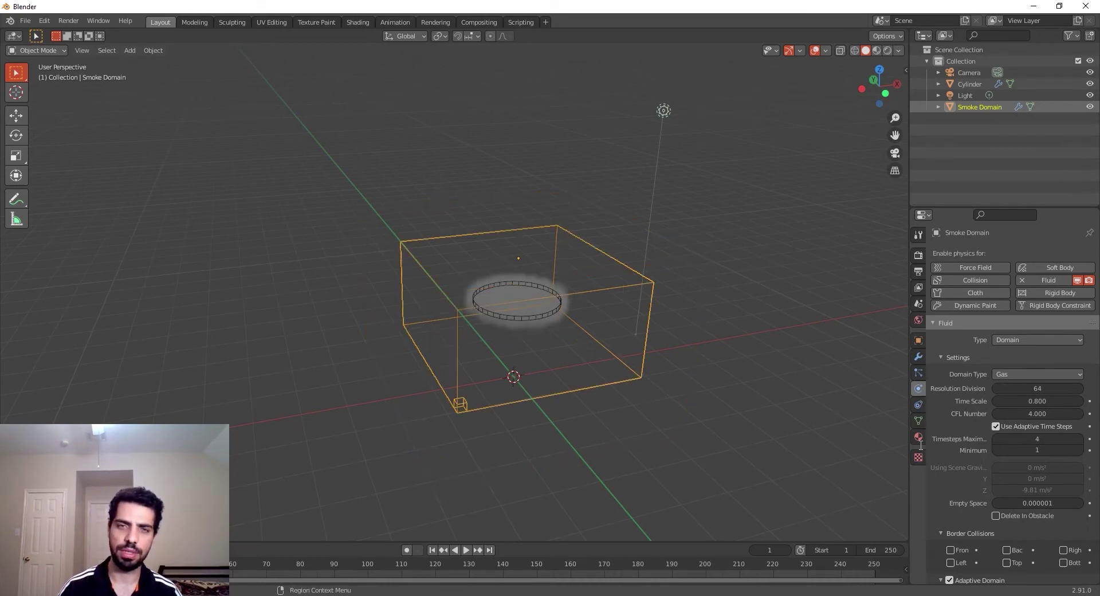
{"action": "left_click", "coordinate": [465, 551]}
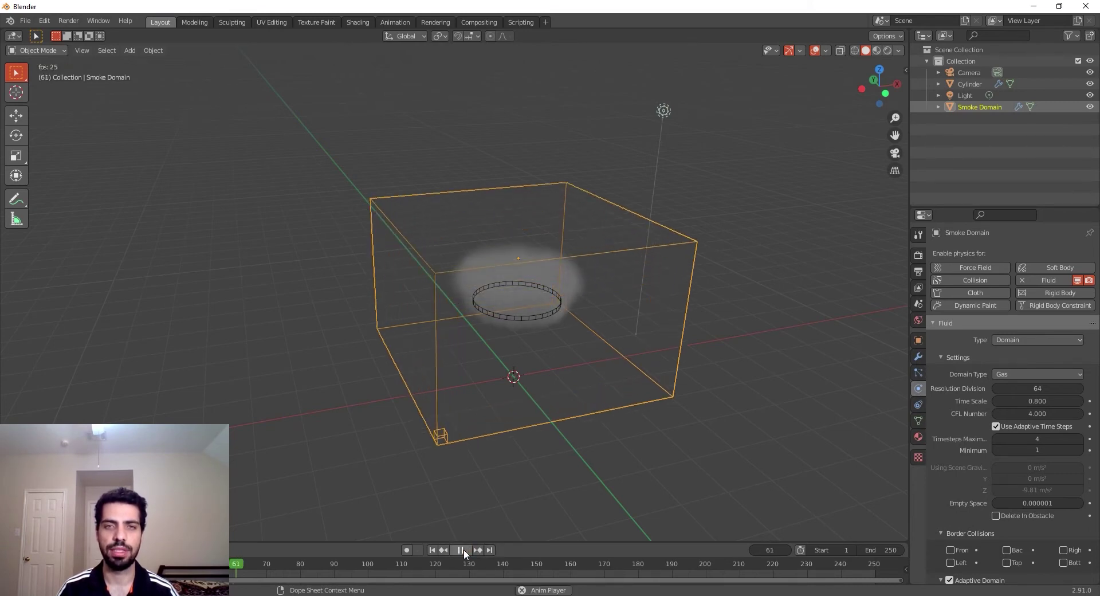
{"action": "left_click", "coordinate": [462, 549]}
{"action": "left_click", "coordinate": [433, 549]}
Set the smoke domain's resolution divisions to 100.
{"action": "left_click", "coordinate": [1038, 388]}
{"action": "type", "text": "1"}
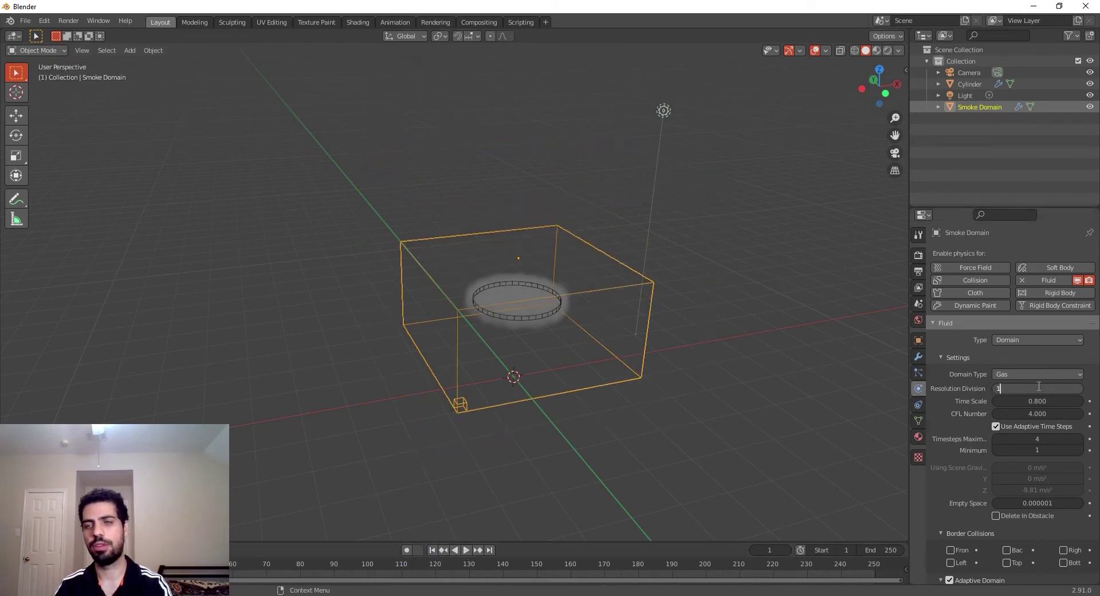
{"action": "type", "text": "00"}
{"action": "key", "text": "Return"}
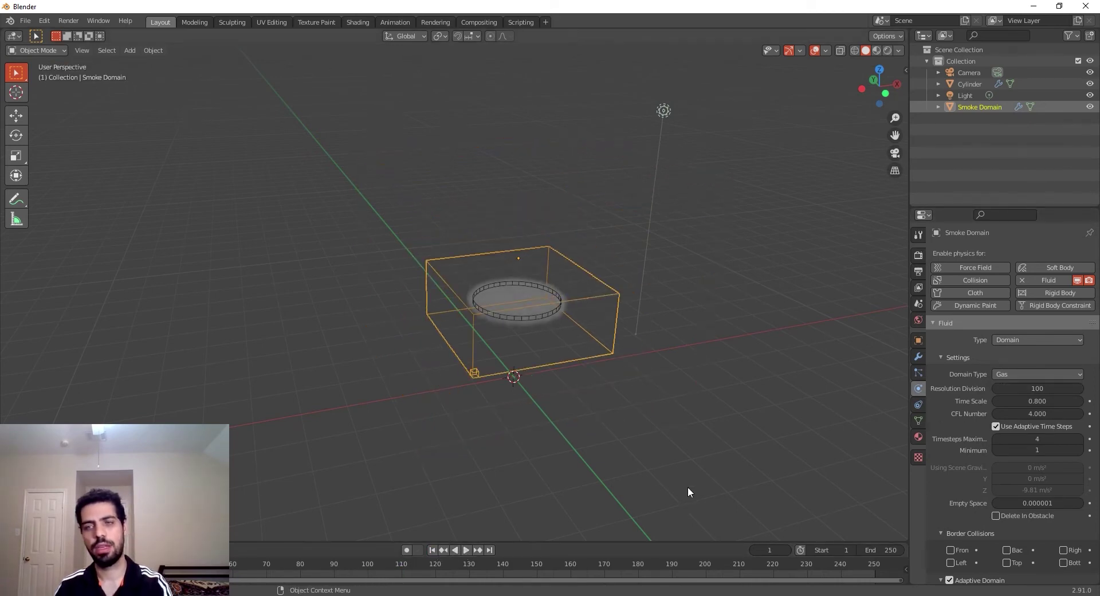
Play the higher-resolution smoke until about frame 165, then return the timeline to frame 1.
{"action": "left_click", "coordinate": [465, 550]}
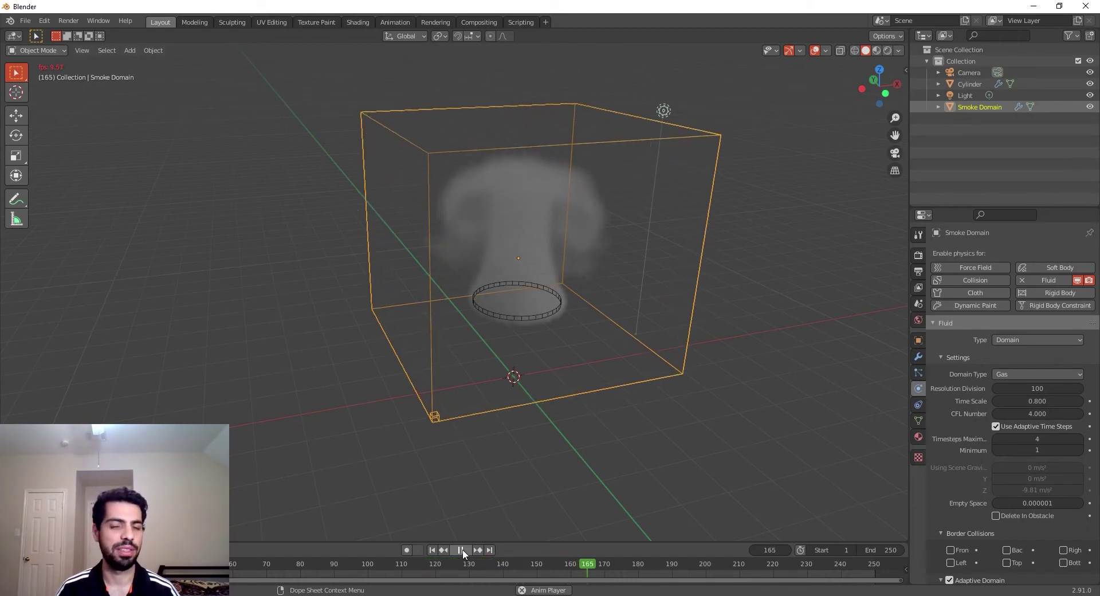
{"action": "left_click", "coordinate": [461, 550]}
{"action": "left_click", "coordinate": [432, 550]}
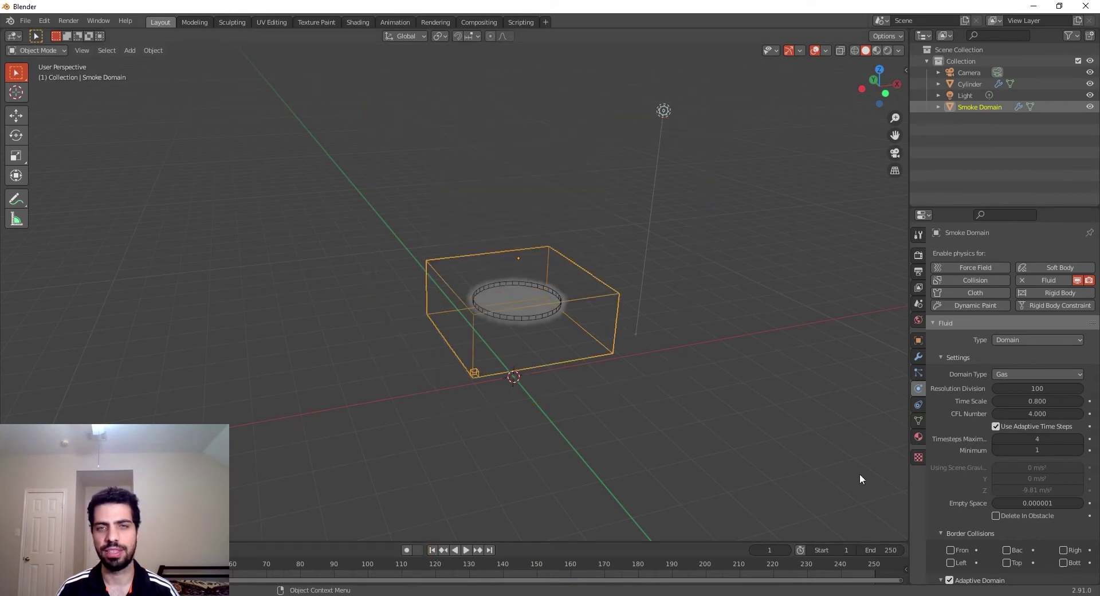
Change the smoke domain's cache type to Modular and bake the simulation data.
{"action": "scroll", "coordinate": [958, 487], "scroll_direction": "down", "scroll_amount": 10}
{"action": "scroll", "coordinate": [944, 476], "scroll_direction": "down", "scroll_amount": 6}
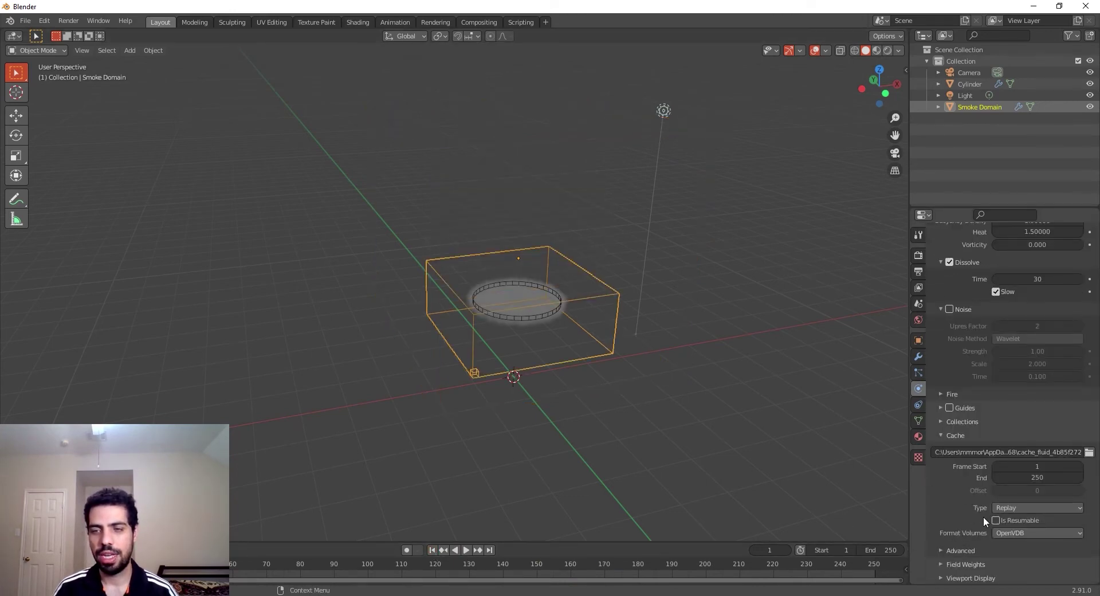
{"action": "left_click", "coordinate": [1025, 507]}
{"action": "left_click", "coordinate": [1020, 532]}
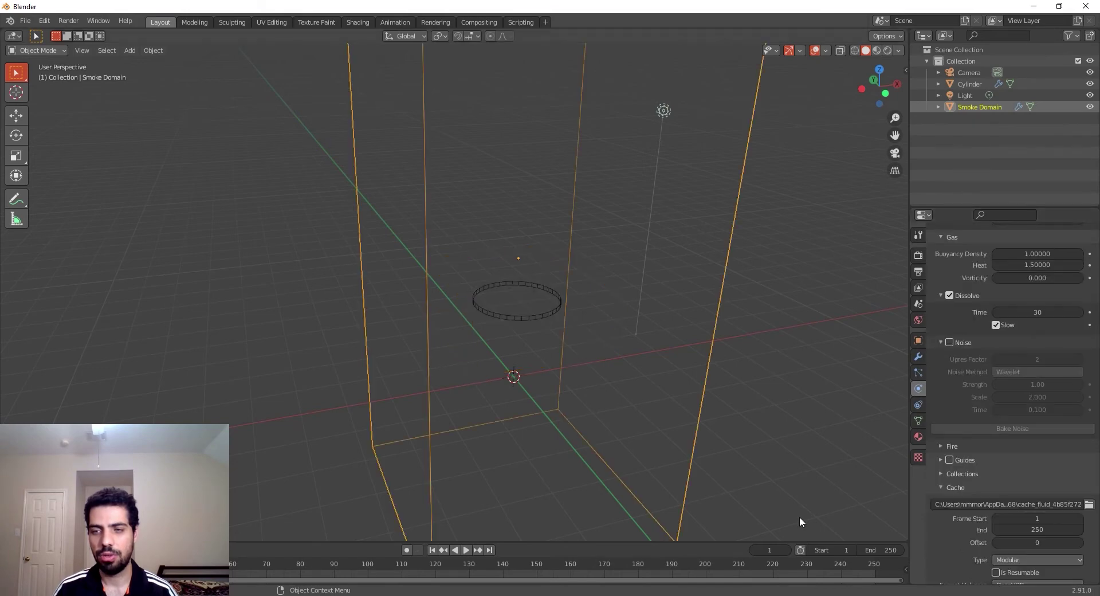
{"action": "scroll", "coordinate": [961, 484], "scroll_direction": "down", "scroll_amount": 2}
{"action": "scroll", "coordinate": [961, 484], "scroll_direction": "up", "scroll_amount": 12}
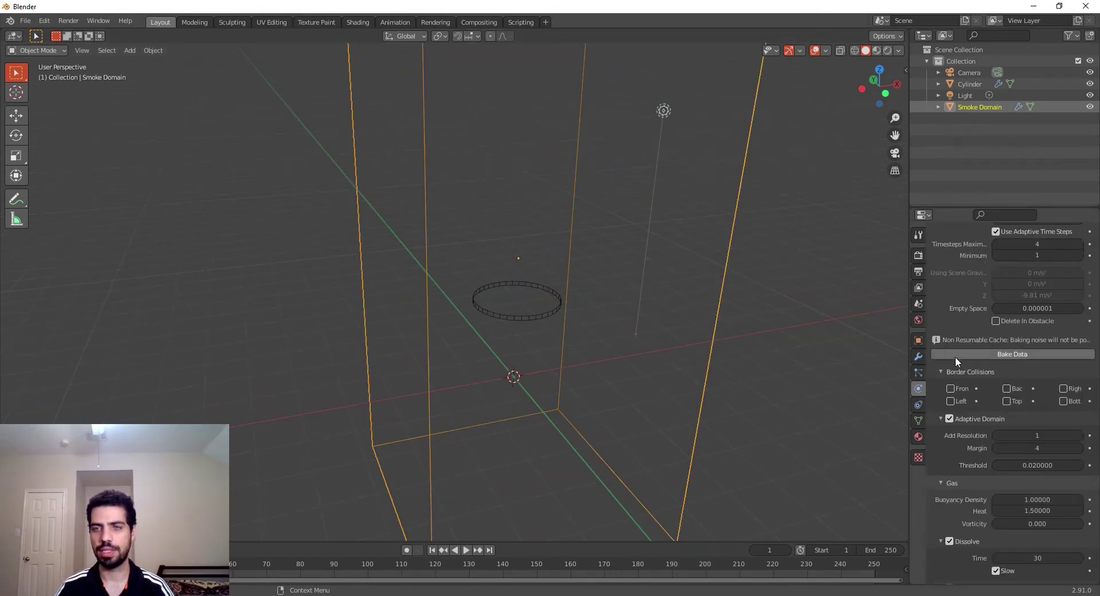
{"action": "left_click", "coordinate": [1020, 355]}
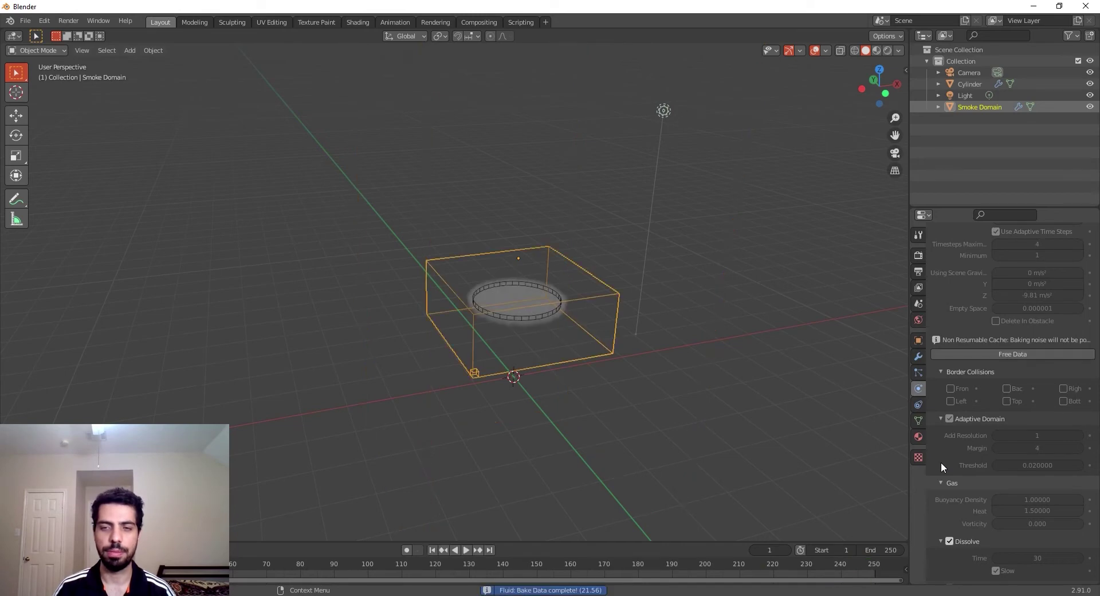
Review the baked smoke by playing and scrubbing the timeline up to the last frame, 250, then return to frame 1.
{"action": "left_click", "coordinate": [464, 553]}
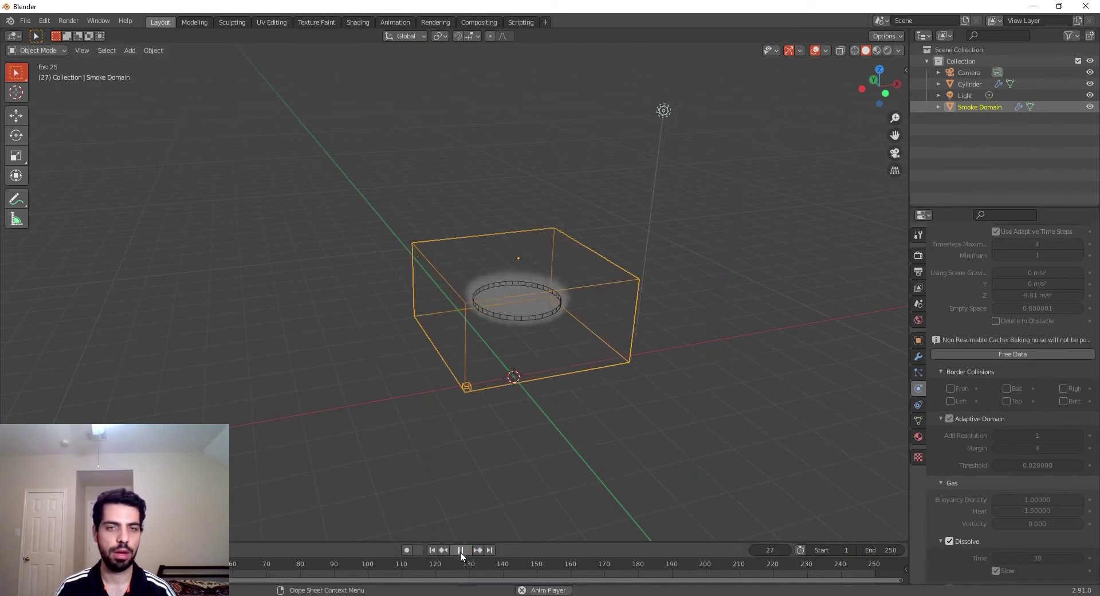
{"action": "left_click_drag", "start_coordinate": [298, 567], "coordinate": [829, 575]}
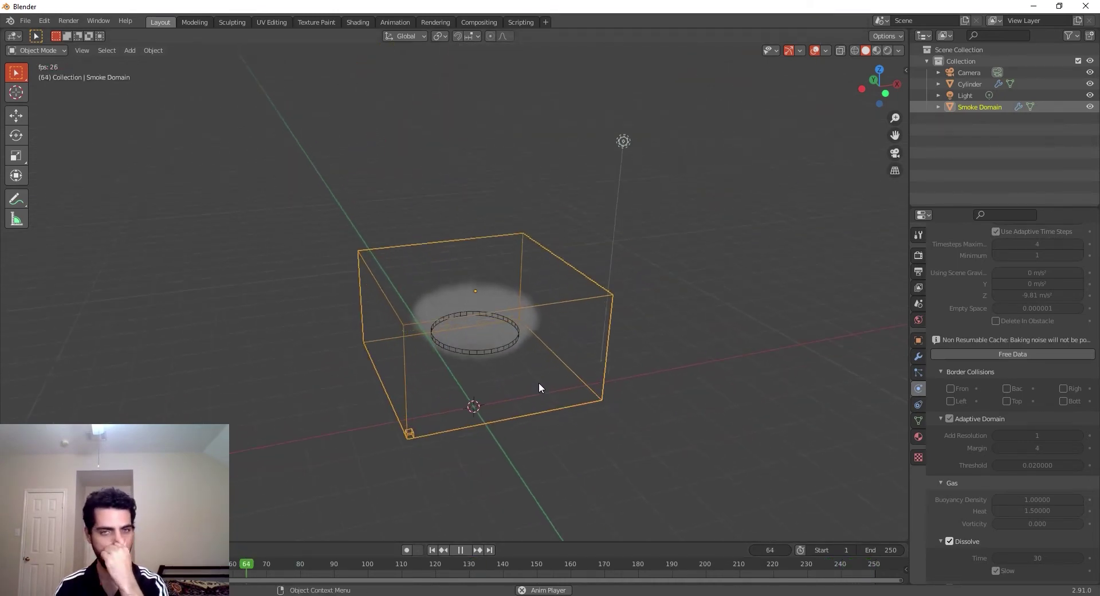
{"action": "left_click", "coordinate": [487, 552]}
{"action": "left_click", "coordinate": [463, 552]}
{"action": "left_click", "coordinate": [488, 551]}
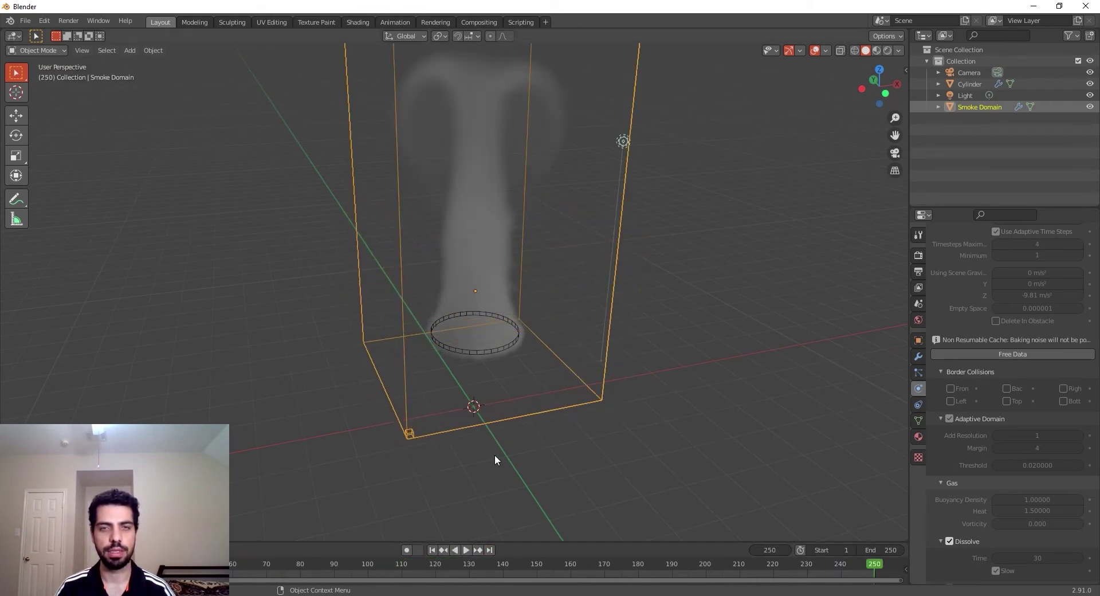
{"action": "middle_click_drag", "start_coordinate": [500, 369], "coordinate": [511, 304]}
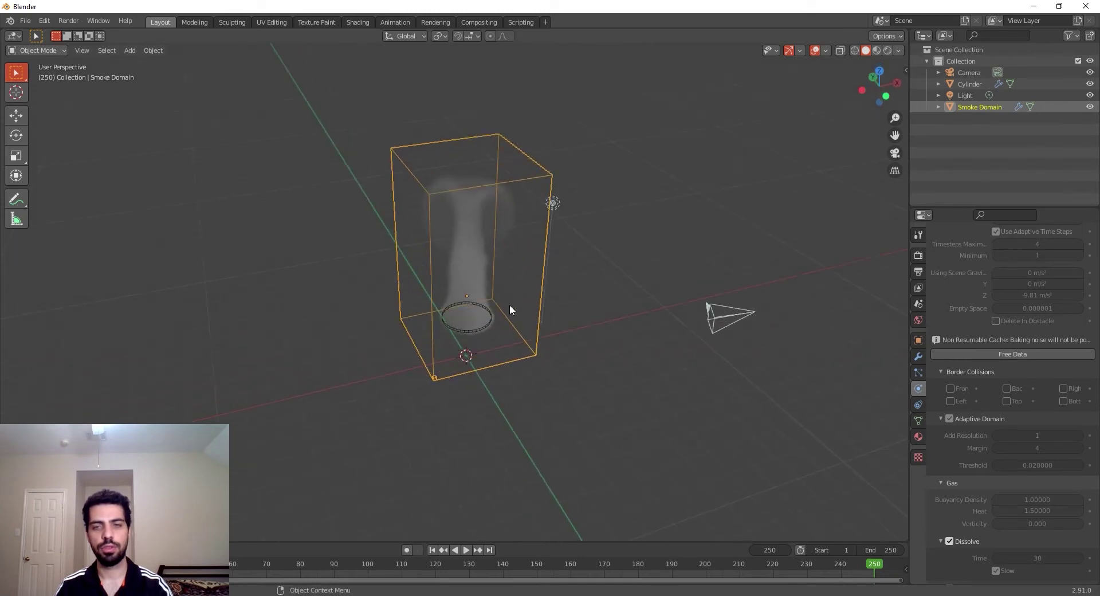
{"action": "left_click", "coordinate": [857, 569]}
{"action": "key", "text": "space"}
{"action": "mouse_move", "coordinate": [857, 569]}
{"action": "left_mouse_down"}
{"action": "mouse_move", "coordinate": [459, 569]}
{"action": "mouse_move", "coordinate": [886, 569]}
{"action": "mouse_move", "coordinate": [875, 569]}
{"action": "left_mouse_up"}
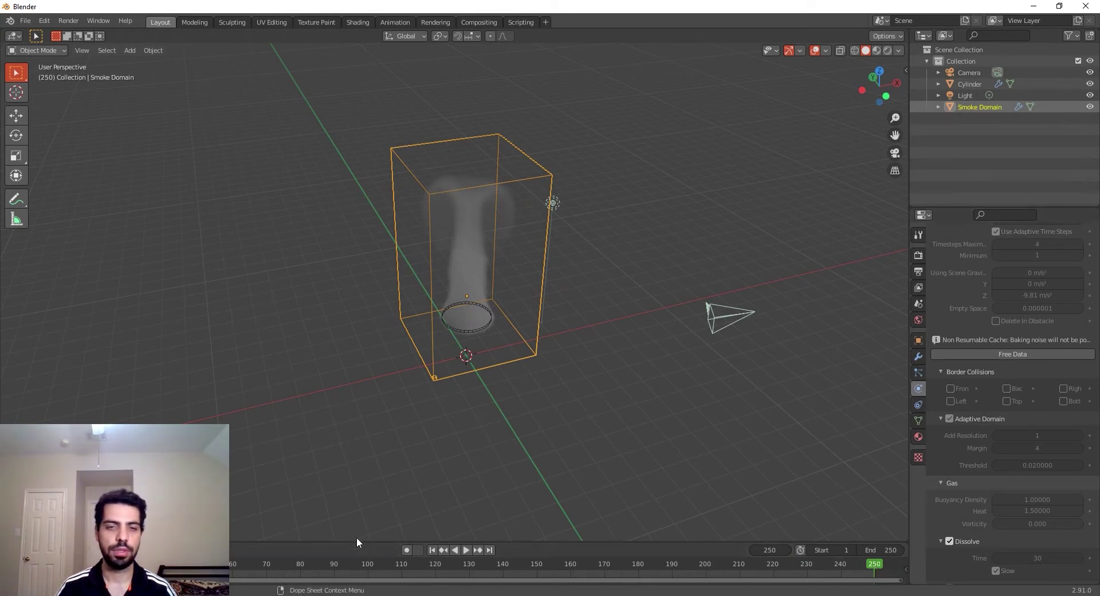
{"action": "left_click", "coordinate": [432, 549]}
Browse for the domain's cache location and create a folder named "VDB Files" inside the recent folder 18.
{"action": "scroll", "coordinate": [1043, 462], "scroll_direction": "down", "scroll_amount": 5}
{"action": "scroll", "coordinate": [1043, 465], "scroll_direction": "down", "scroll_amount": 2}
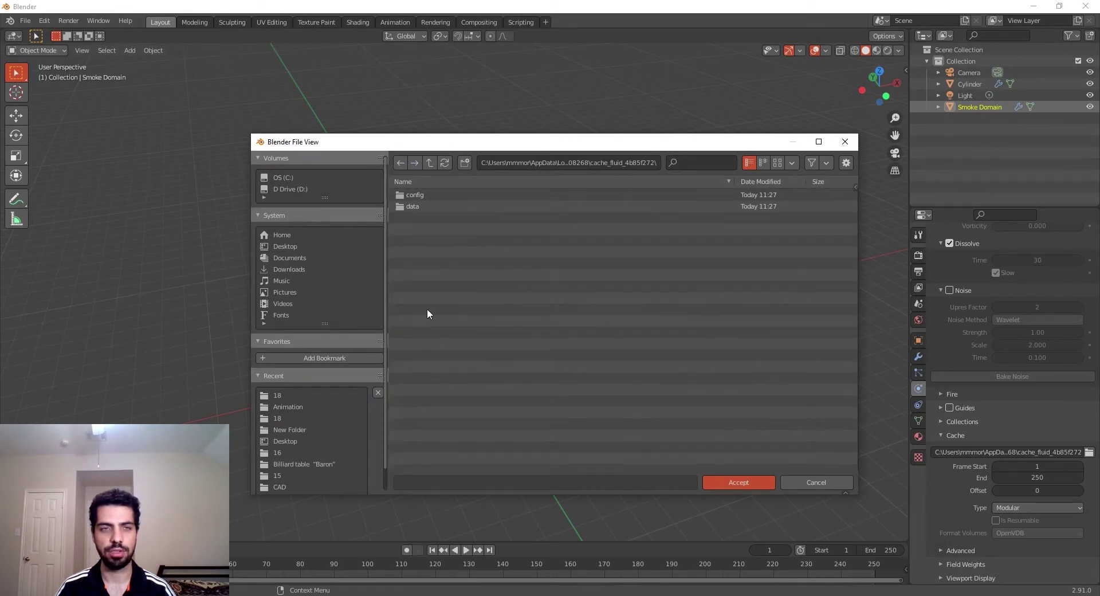
{"action": "left_click", "coordinate": [277, 395]}
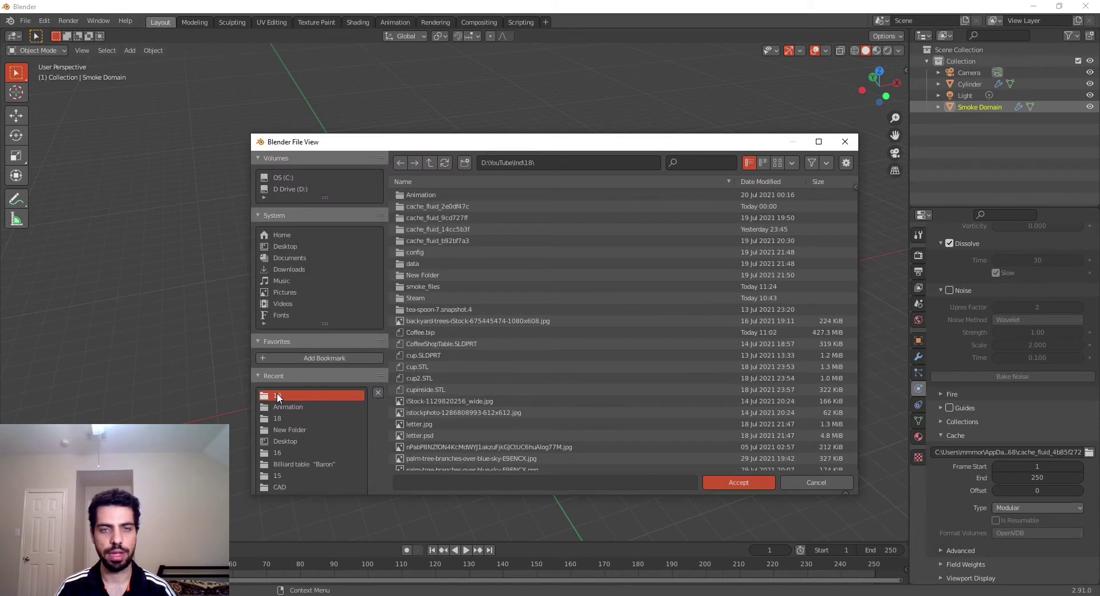
{"action": "scroll", "coordinate": [491, 421], "scroll_direction": "down", "scroll_amount": 3}
{"action": "scroll", "coordinate": [456, 446], "scroll_direction": "up", "scroll_amount": 3}
{"action": "right_click", "coordinate": [417, 178]}
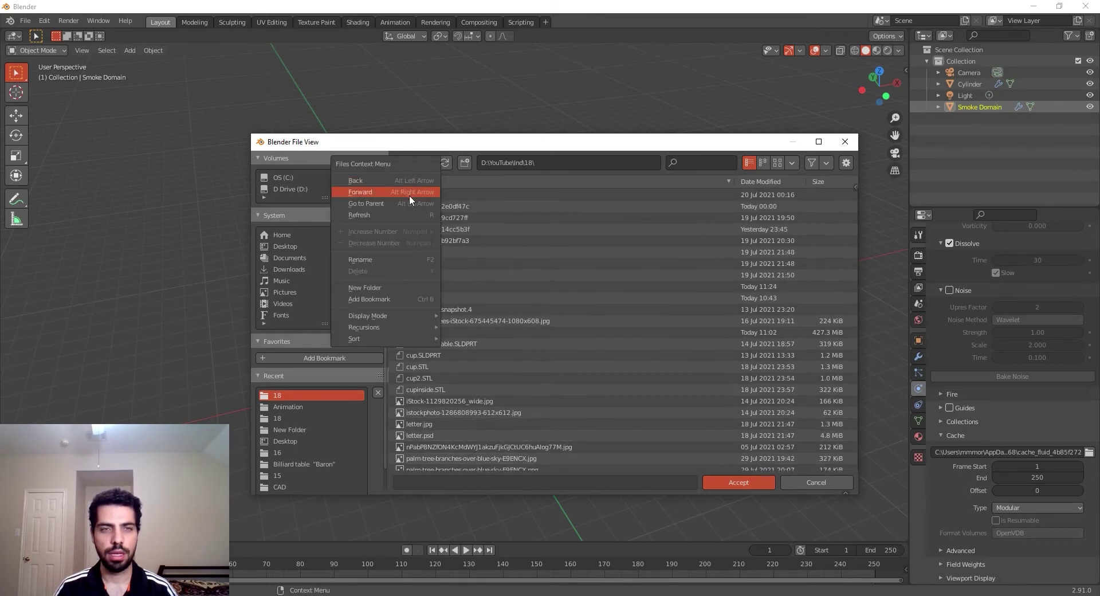
{"action": "left_click", "coordinate": [400, 292]}
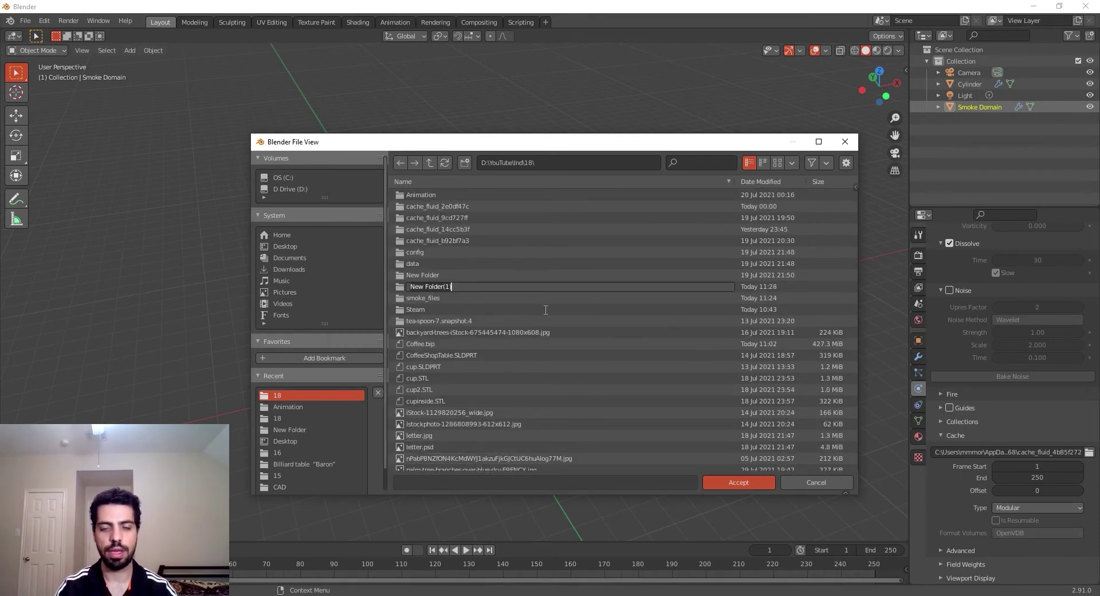
{"action": "type", "text": "VDB"}
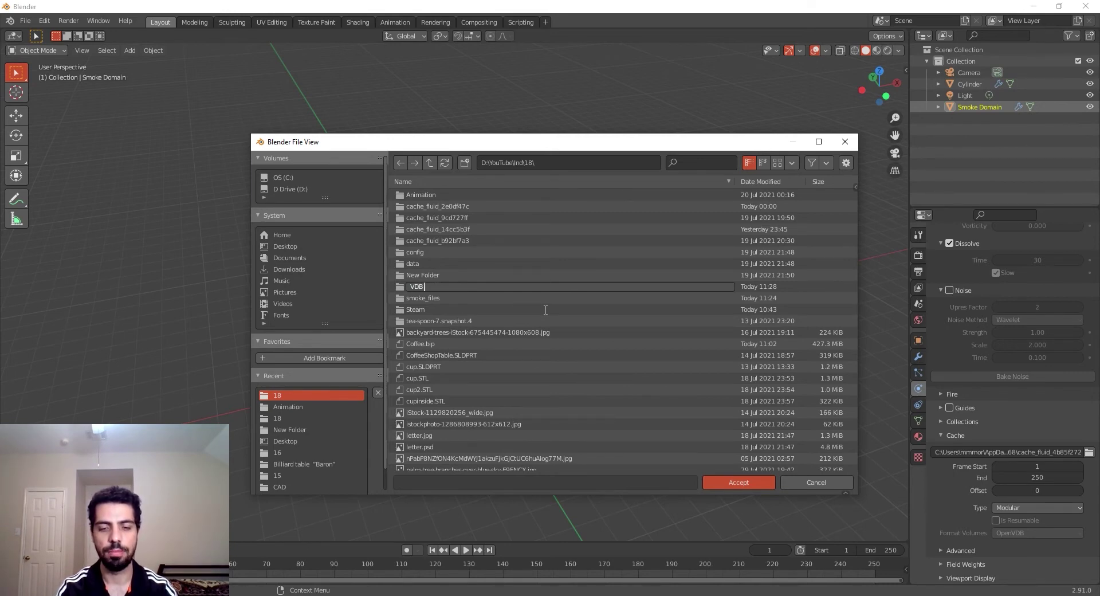
{"action": "type", "text": " Files"}
{"action": "key", "text": "Return"}
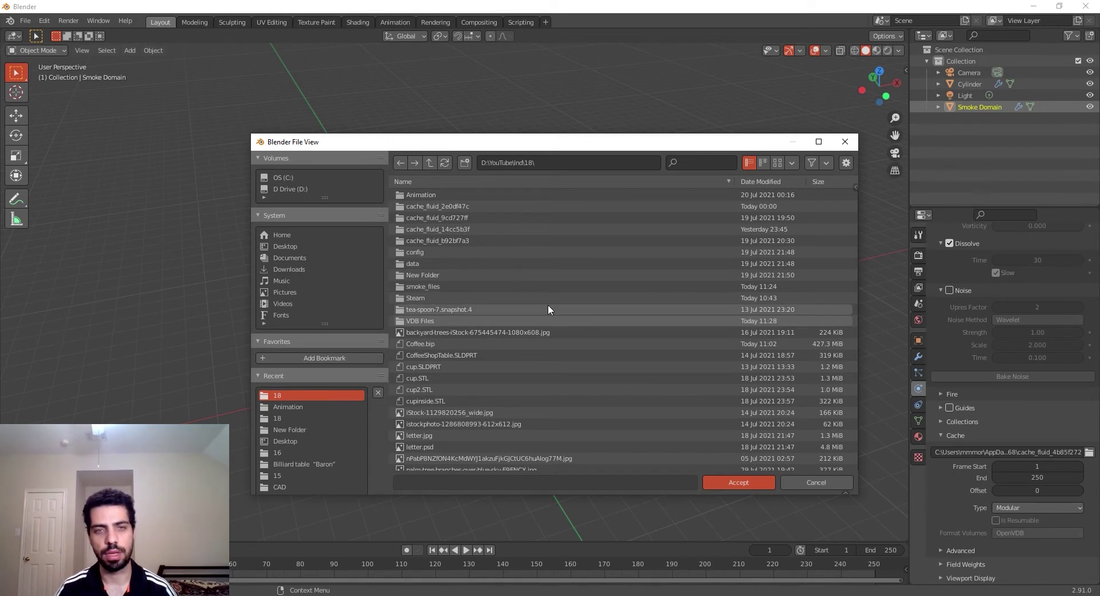
Set the VDB Files folder as the domain's cache location and look inside that folder in File Explorer.
{"action": "double_click", "coordinate": [500, 320]}
{"action": "left_click", "coordinate": [729, 483]}
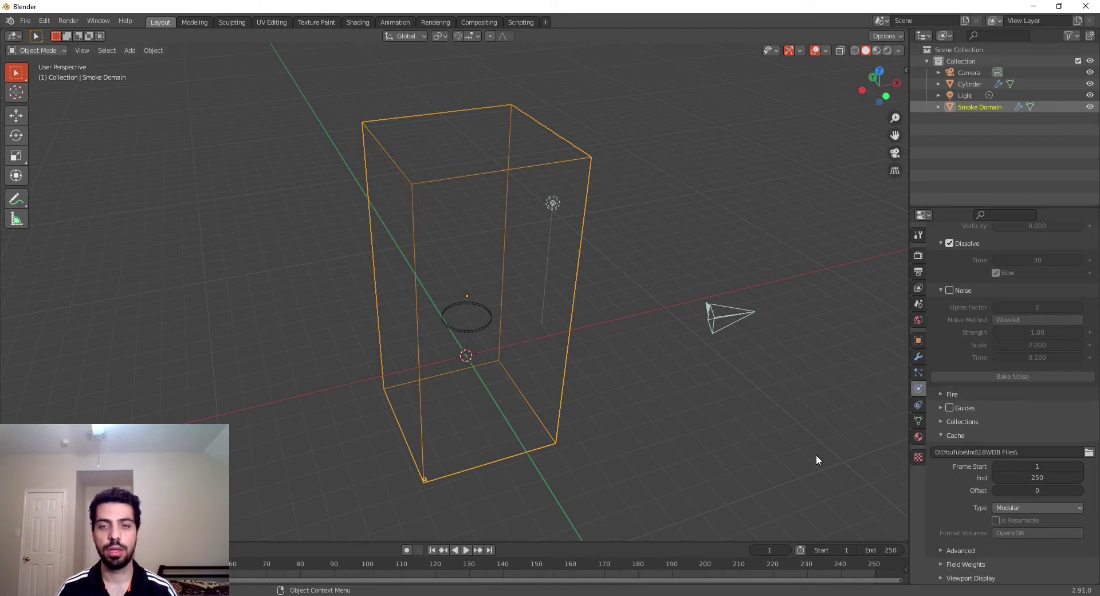
{"action": "left_click", "coordinate": [742, 595]}
{"action": "left_click", "coordinate": [233, 91]}
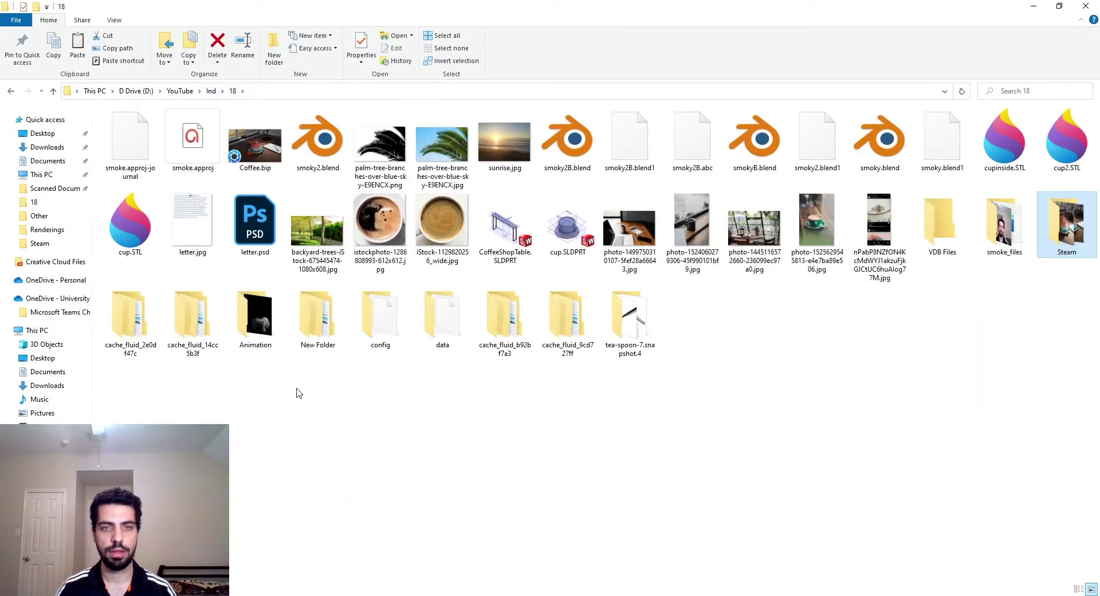
{"action": "double_click", "coordinate": [961, 243]}
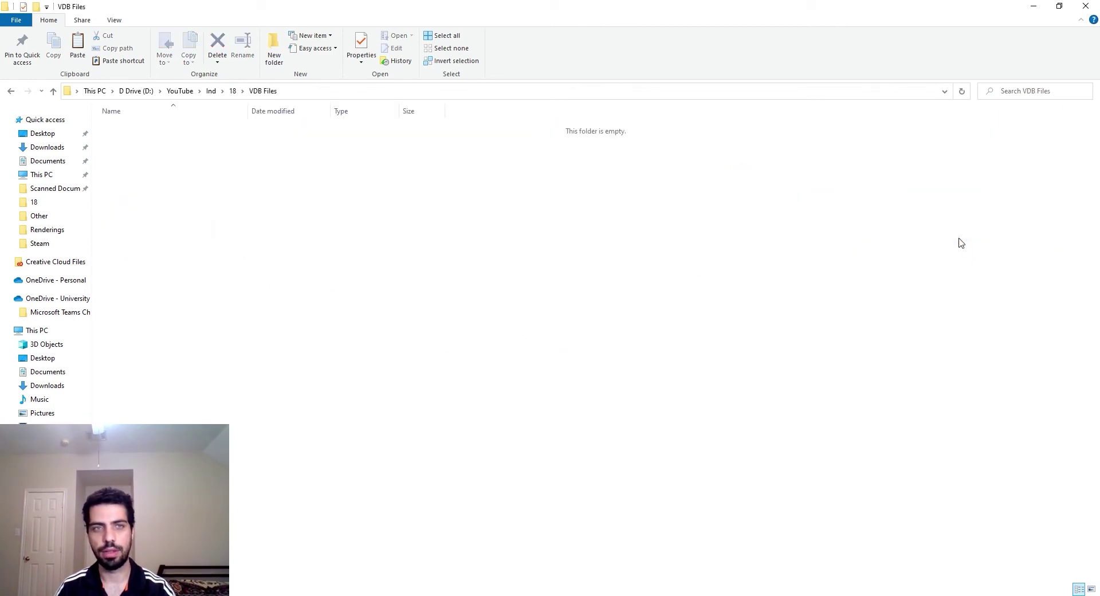
{"action": "left_click", "coordinate": [741, 595]}
Free the smoke domain's old baked data and bake the simulation data again into the new cache folder.
{"action": "scroll", "coordinate": [941, 525], "scroll_direction": "up", "scroll_amount": 13}
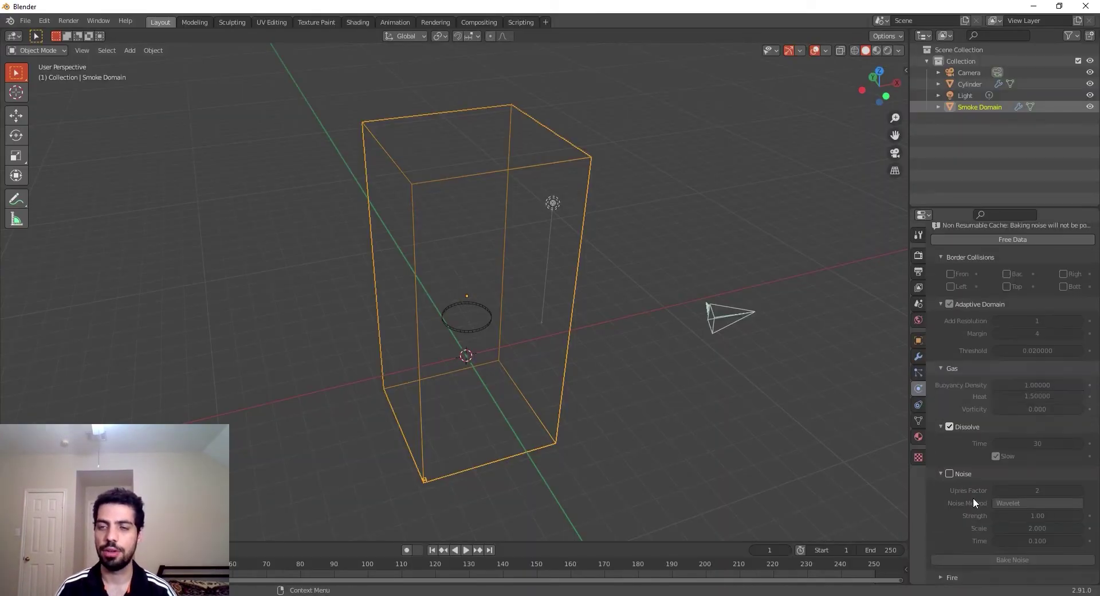
{"action": "left_click", "coordinate": [1005, 355]}
{"action": "scroll", "coordinate": [995, 456], "scroll_direction": "down", "scroll_amount": 12}
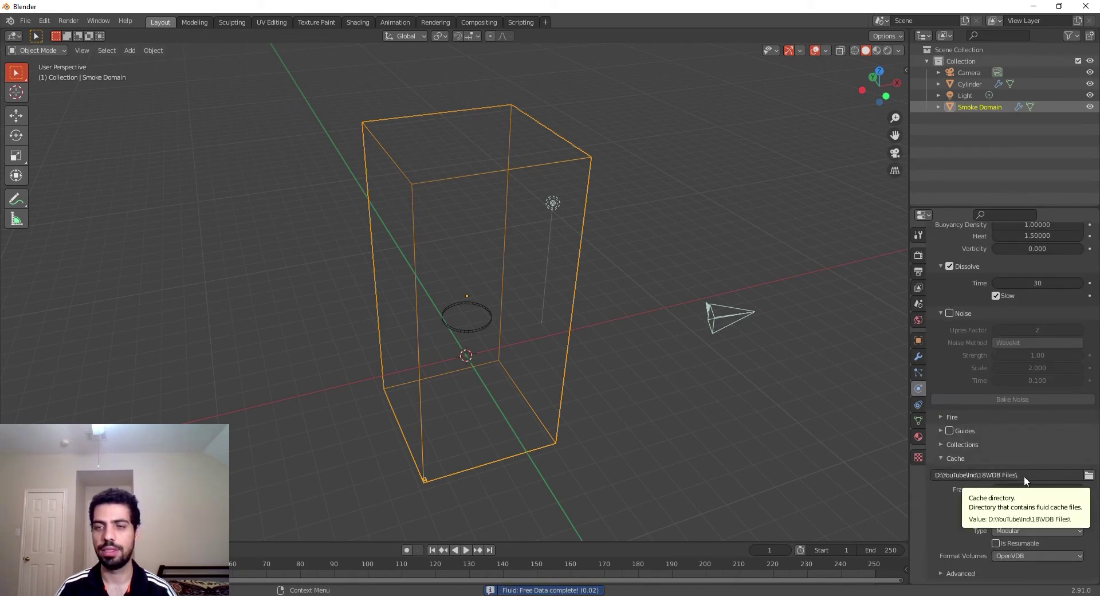
{"action": "scroll", "coordinate": [1021, 459], "scroll_direction": "up", "scroll_amount": 14}
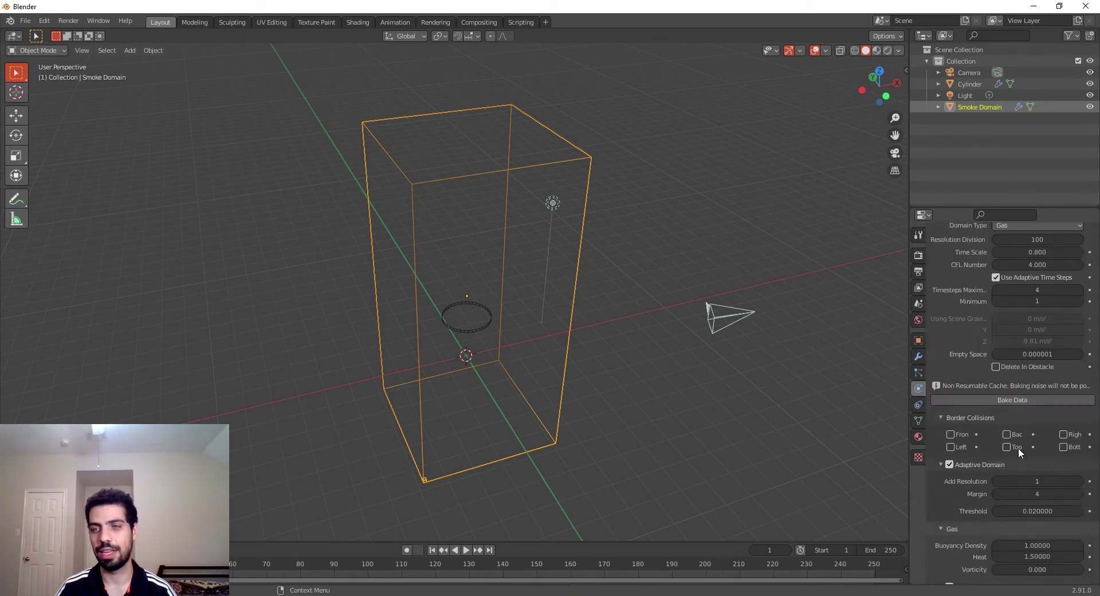
{"action": "left_click", "coordinate": [1015, 400]}
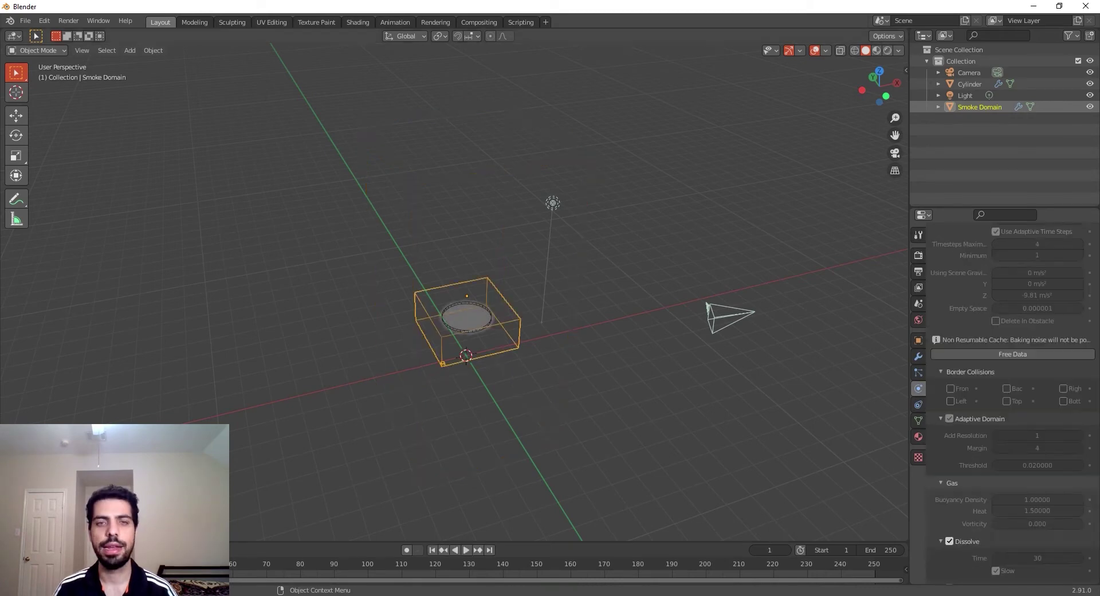
Switch to File Explorer and examine the baked VDB frame files in the data subfolder of VDB Files.
{"action": "key", "text": "alt+Tab"}
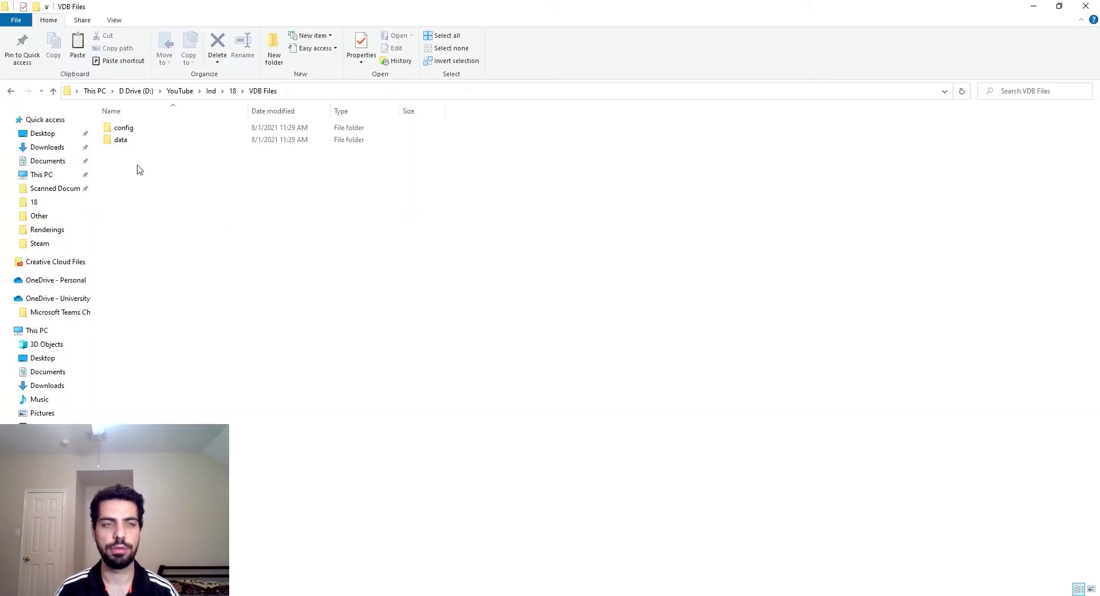
{"action": "double_click", "coordinate": [168, 142]}
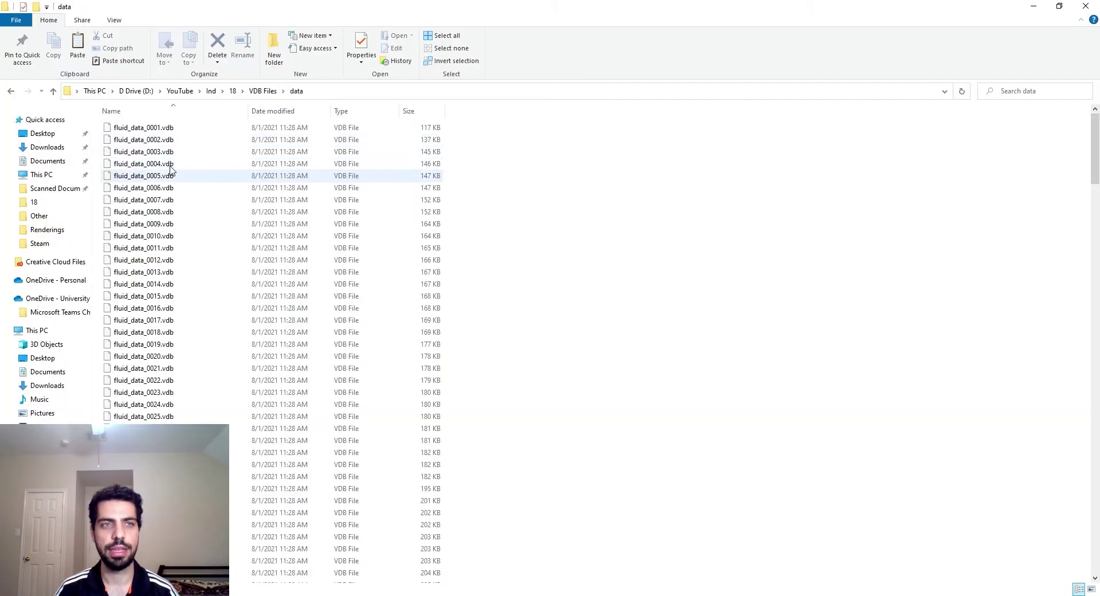
{"action": "scroll", "coordinate": [245, 246], "scroll_direction": "down", "scroll_amount": 20}
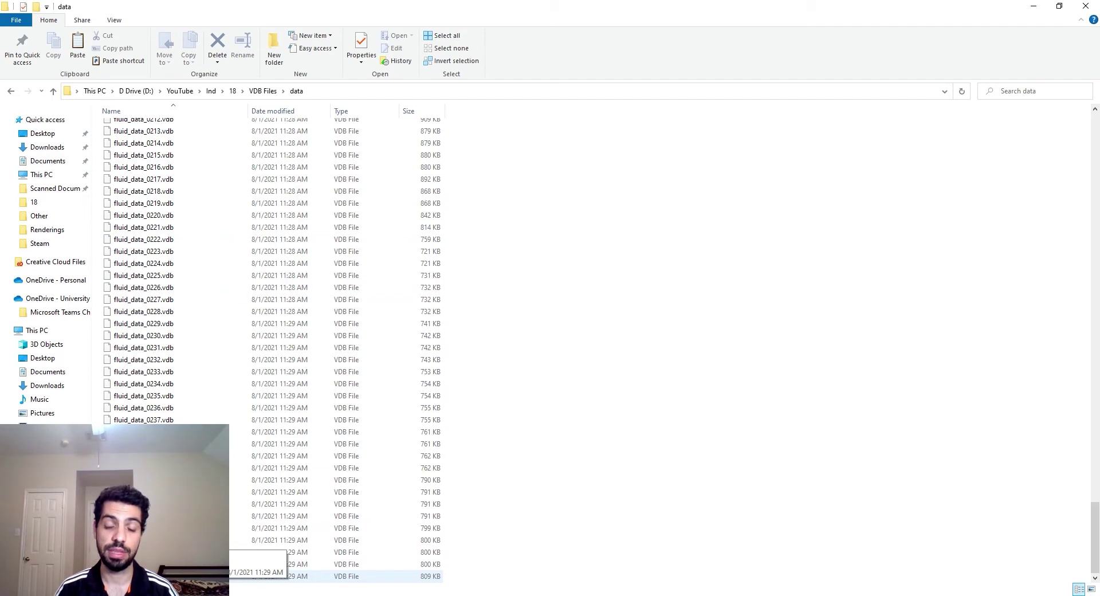
{"action": "mouse_move", "coordinate": [1093, 535]}
{"action": "left_mouse_down"}
{"action": "mouse_move", "coordinate": [1092, 146]}
{"action": "mouse_move", "coordinate": [1092, 524]}
{"action": "left_mouse_up"}
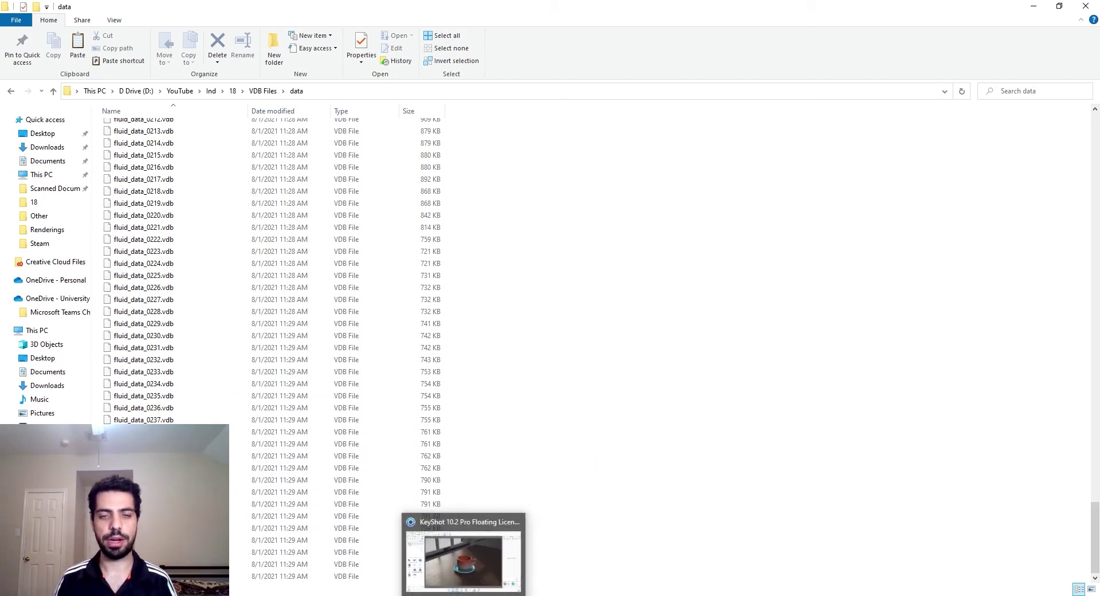
Switch to KeyShot, add a Cylinder from the model library to the coffee cup scene, and enable Performance Mode.
{"action": "left_click", "coordinate": [465, 594]}
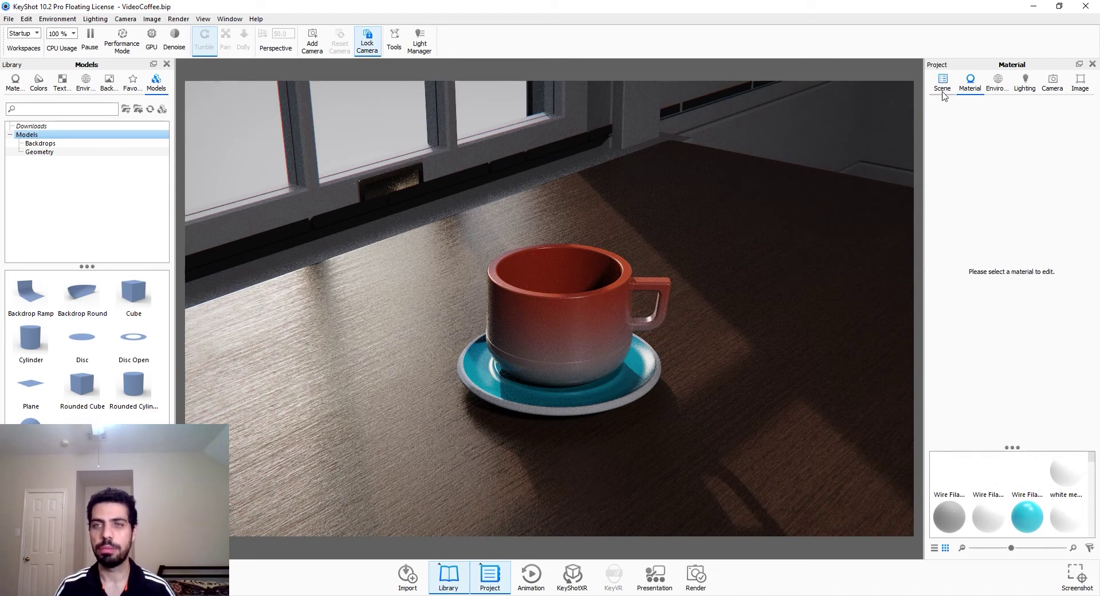
{"action": "left_click_drag", "start_coordinate": [23, 352], "coordinate": [292, 457]}
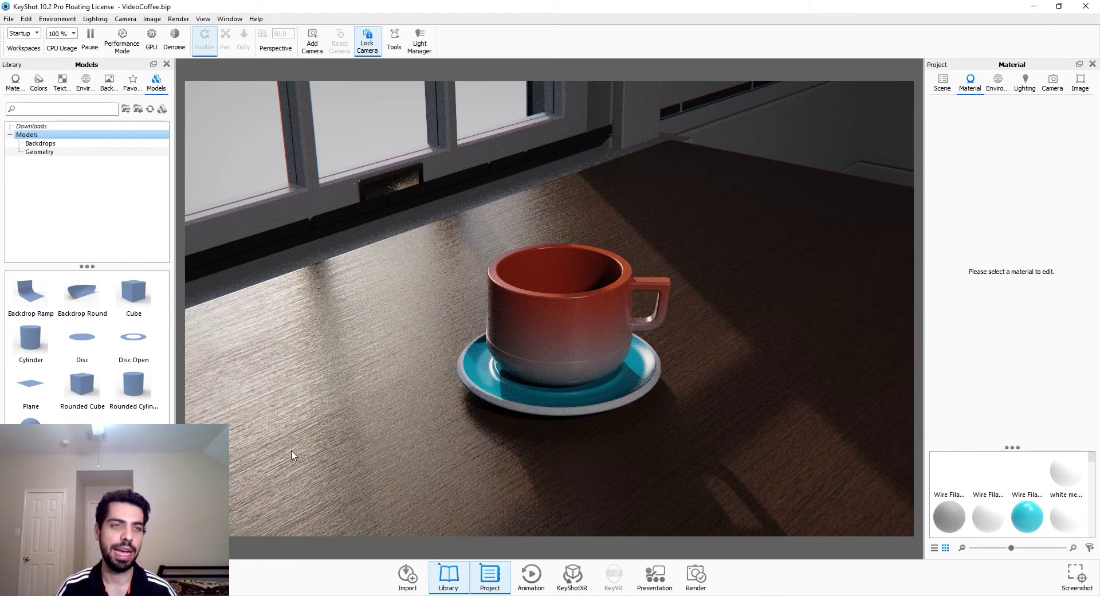
{"action": "left_click_drag", "start_coordinate": [38, 361], "coordinate": [564, 314]}
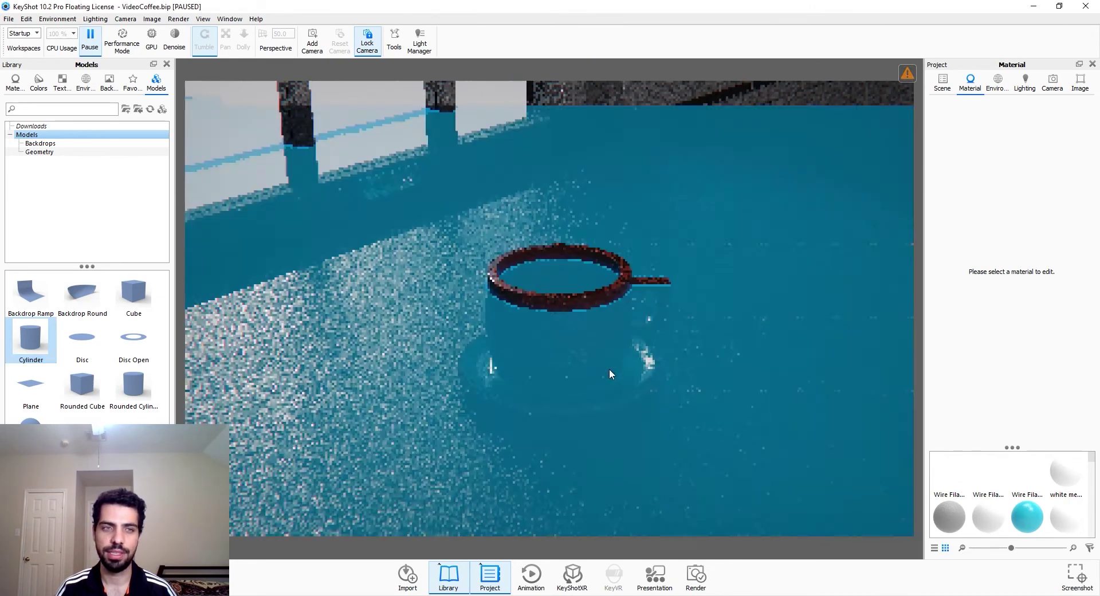
{"action": "key", "text": "alt+p"}
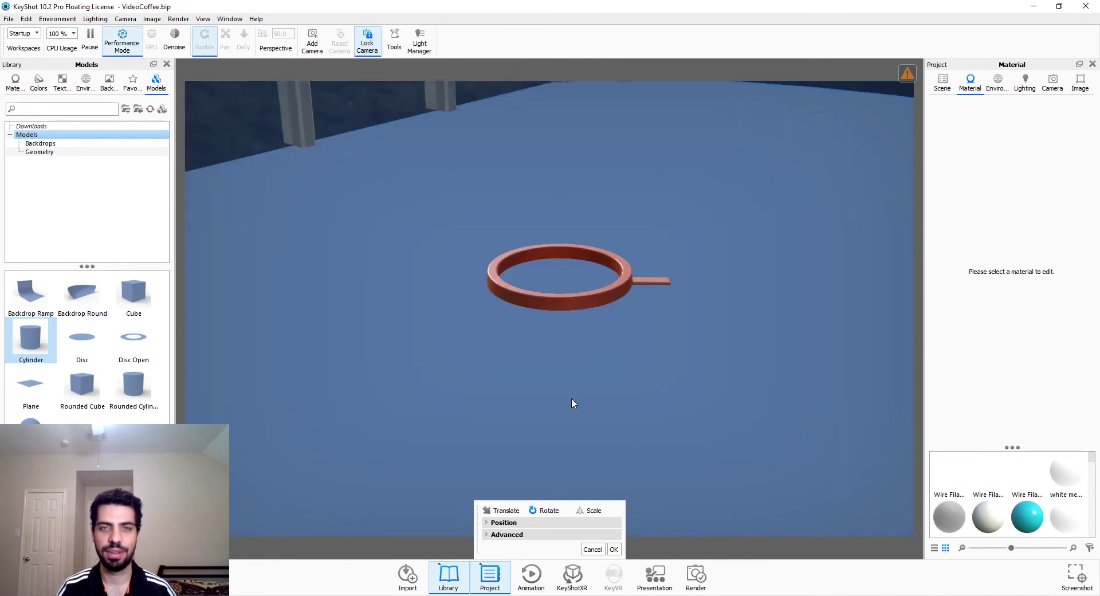
{"action": "left_click", "coordinate": [600, 550]}
Switch the scene to an unlocked camera that allows free viewing around the table.
{"action": "left_click", "coordinate": [1053, 83]}
{"action": "scroll", "coordinate": [1022, 122], "scroll_direction": "up", "scroll_amount": 4}
{"action": "left_click", "coordinate": [1014, 104]}
{"action": "scroll", "coordinate": [713, 304], "scroll_direction": "down", "scroll_amount": 5}
{"action": "left_click_drag", "start_coordinate": [713, 309], "coordinate": [627, 303]}
Hide the extra Cylinder parts in the 120cm and Hector_Lamp model groups.
{"action": "left_click", "coordinate": [708, 223]}
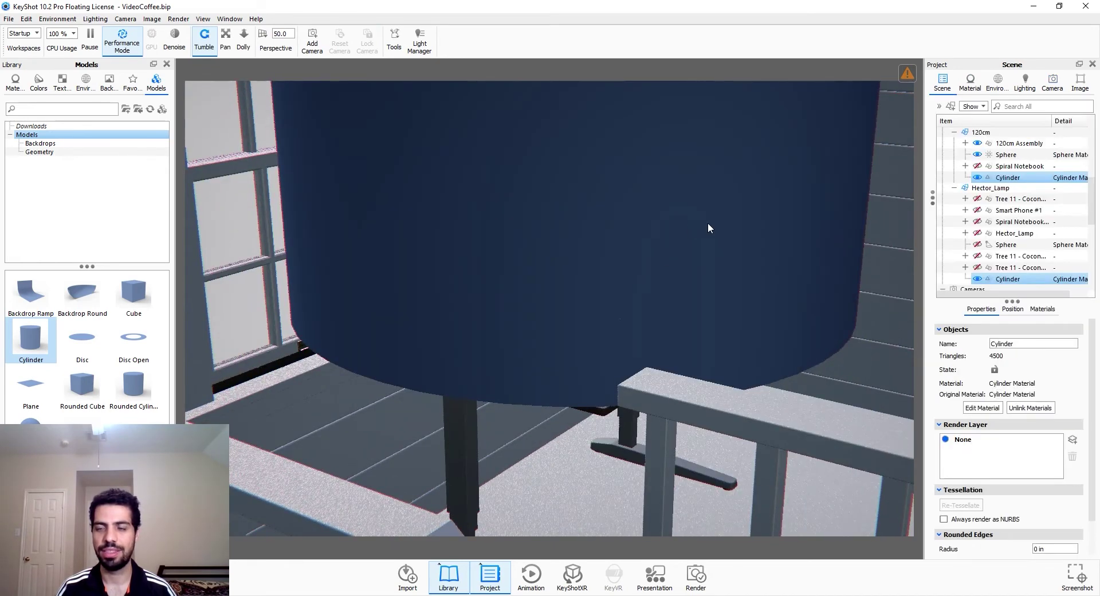
{"action": "scroll", "coordinate": [1024, 435], "scroll_direction": "down", "scroll_amount": 3}
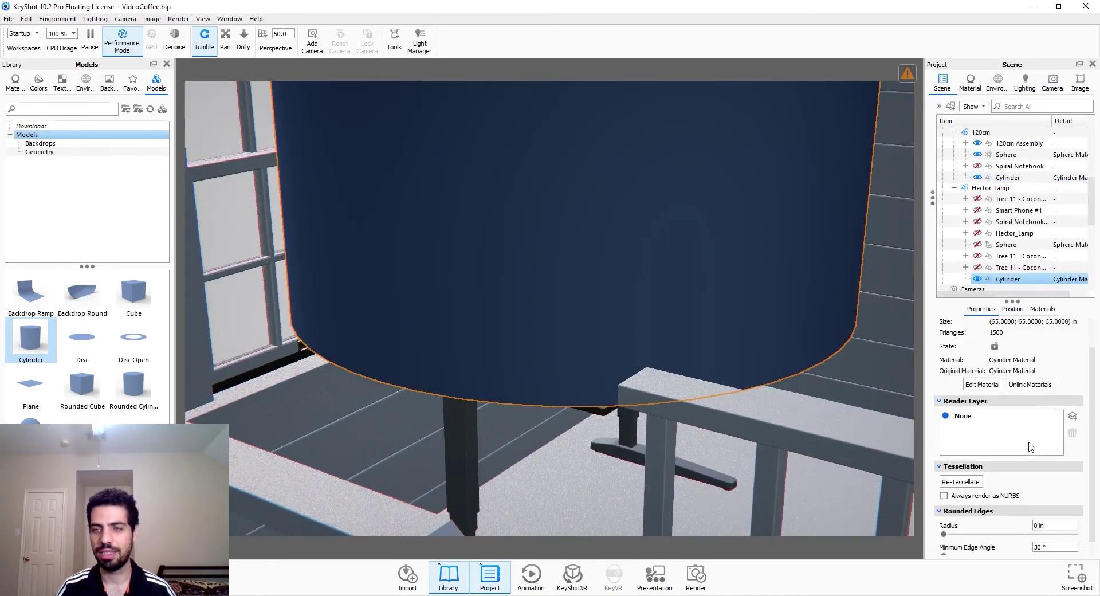
{"action": "left_click", "coordinate": [977, 179]}
{"action": "left_click", "coordinate": [1004, 280]}
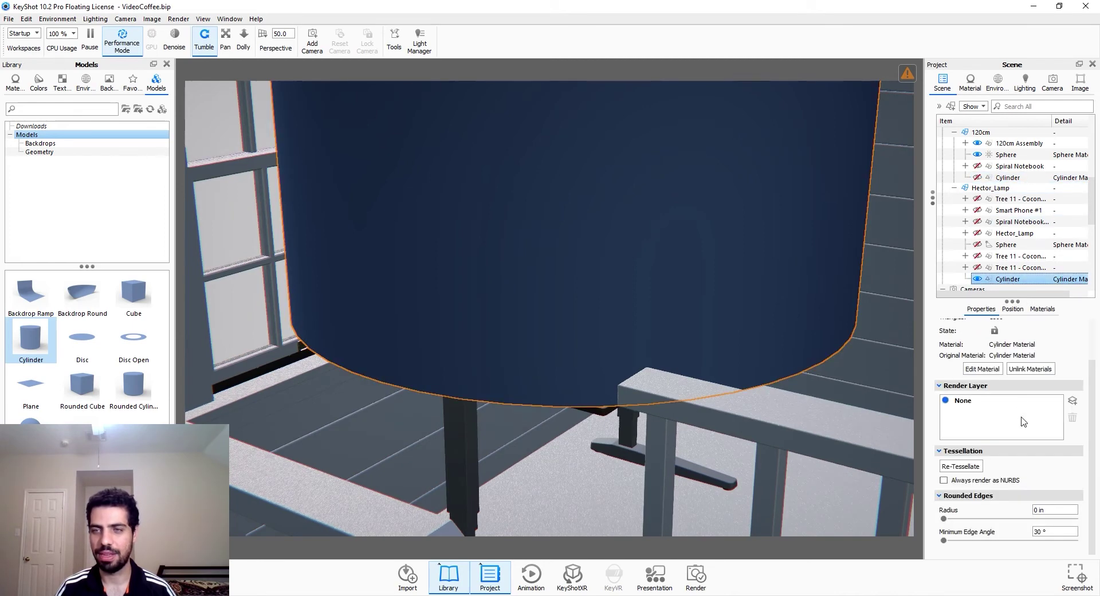
{"action": "left_click", "coordinate": [978, 279]}
Select the remaining visible Cylinder, listed just above the 120cm group, and set its overall scale to 10.
{"action": "scroll", "coordinate": [735, 331], "scroll_direction": "up", "scroll_amount": 3}
{"action": "left_click_drag", "start_coordinate": [702, 260], "coordinate": [673, 244]}
{"action": "scroll", "coordinate": [1016, 255], "scroll_direction": "up", "scroll_amount": 5}
{"action": "scroll", "coordinate": [1023, 257], "scroll_direction": "down", "scroll_amount": 3}
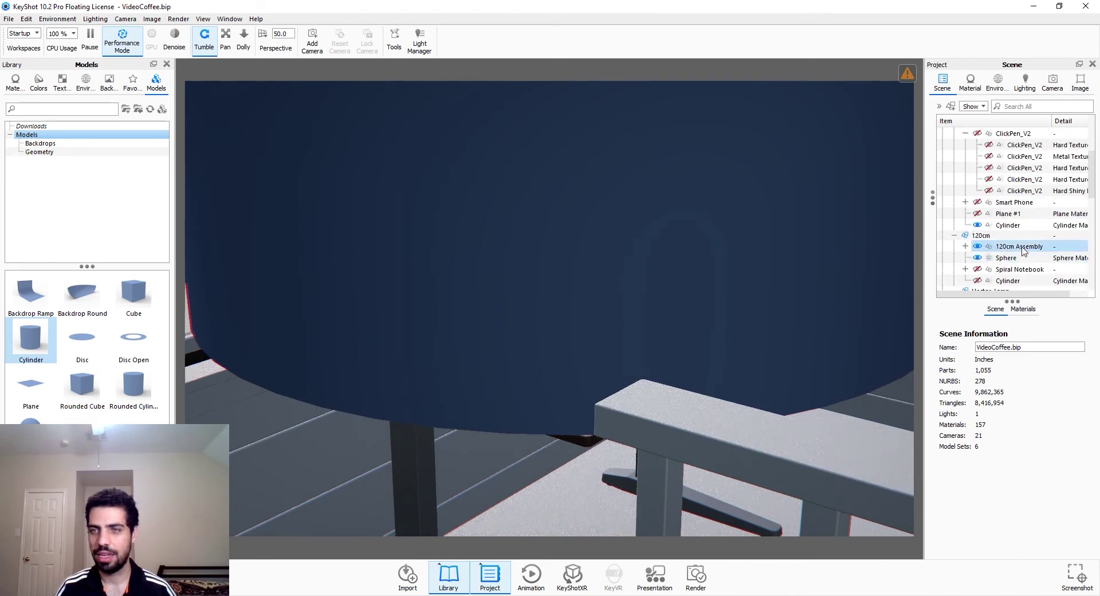
{"action": "left_click", "coordinate": [1009, 224]}
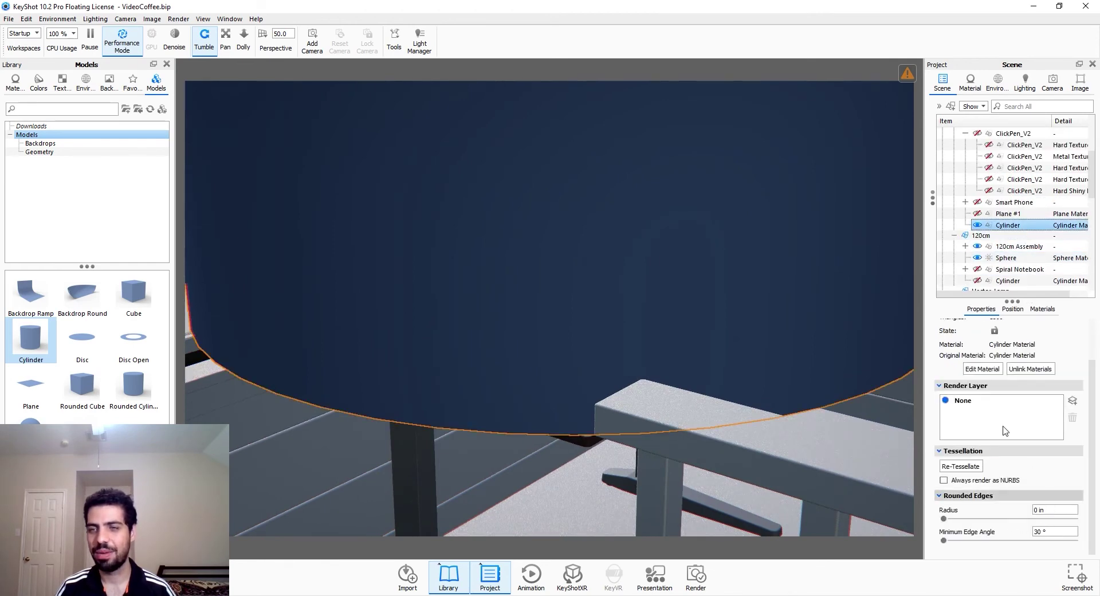
{"action": "left_click", "coordinate": [1013, 309]}
{"action": "double_click", "coordinate": [1045, 401]}
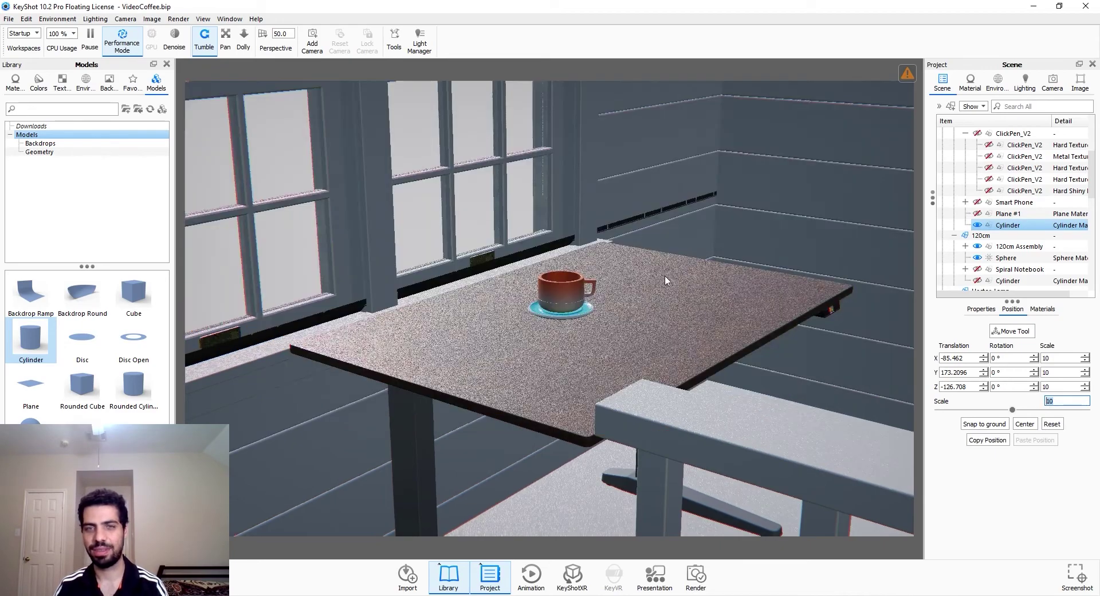
Move the cylinder down about 27.8 in along Y with the Move Tool, placing it over the coffee cup.
{"action": "scroll", "coordinate": [658, 274], "scroll_direction": "up", "scroll_amount": 3}
{"action": "scroll", "coordinate": [658, 274], "scroll_direction": "down", "scroll_amount": 3}
{"action": "left_click_drag", "start_coordinate": [642, 264], "coordinate": [676, 321]}
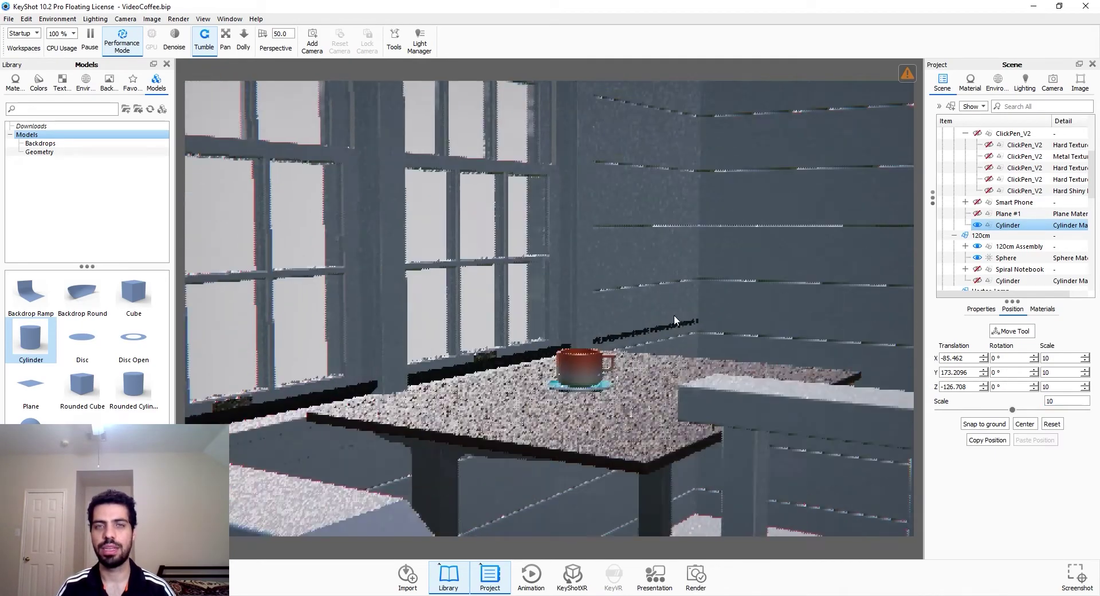
{"action": "scroll", "coordinate": [676, 321], "scroll_direction": "down", "scroll_amount": 5}
{"action": "left_click", "coordinate": [1011, 331]}
{"action": "scroll", "coordinate": [655, 273], "scroll_direction": "down", "scroll_amount": 1}
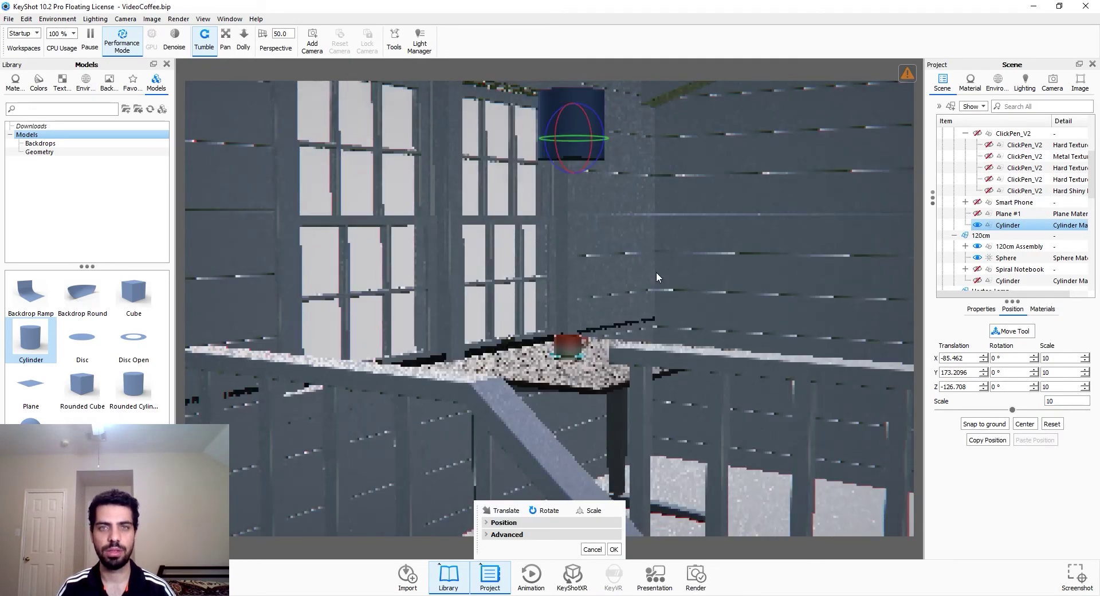
{"action": "left_click_drag", "start_coordinate": [579, 142], "coordinate": [594, 330]}
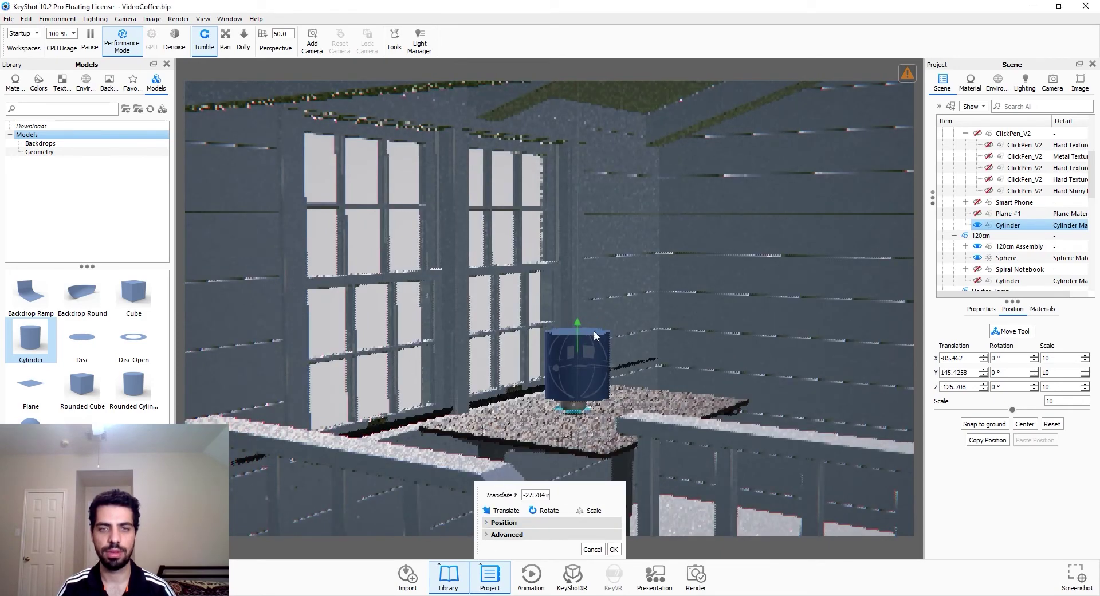
{"action": "left_click", "coordinate": [614, 549]}
Set the cylinder's overall scale to 5.
{"action": "double_click", "coordinate": [1050, 401]}
{"action": "type", "text": "5"}
{"action": "key", "text": "Return"}
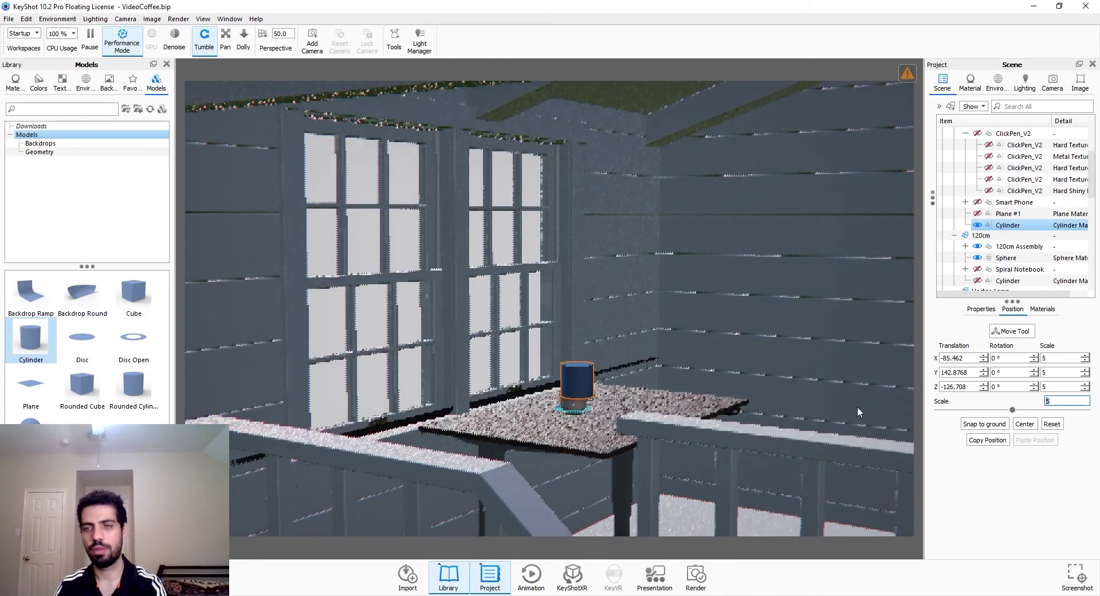
Align the cylinder horizontally with the cup using the Move Tool and scale it uniformly by about 0.81.
{"action": "scroll", "coordinate": [597, 415], "scroll_direction": "up", "scroll_amount": 5}
{"action": "middle_click_drag", "start_coordinate": [590, 397], "coordinate": [553, 272]}
{"action": "scroll", "coordinate": [553, 275], "scroll_direction": "up", "scroll_amount": 2}
{"action": "left_click_drag", "start_coordinate": [553, 275], "coordinate": [585, 336]}
{"action": "middle_click_drag", "start_coordinate": [582, 421], "coordinate": [575, 354]}
{"action": "scroll", "coordinate": [575, 354], "scroll_direction": "up", "scroll_amount": 4}
{"action": "left_click_drag", "start_coordinate": [575, 353], "coordinate": [687, 321]}
{"action": "right_click", "coordinate": [565, 424]}
{"action": "left_click", "coordinate": [562, 437]}
{"action": "left_click_drag", "start_coordinate": [823, 244], "coordinate": [288, 262]}
{"action": "left_click_drag", "start_coordinate": [396, 363], "coordinate": [545, 326]}
{"action": "left_click_drag", "start_coordinate": [482, 274], "coordinate": [441, 281]}
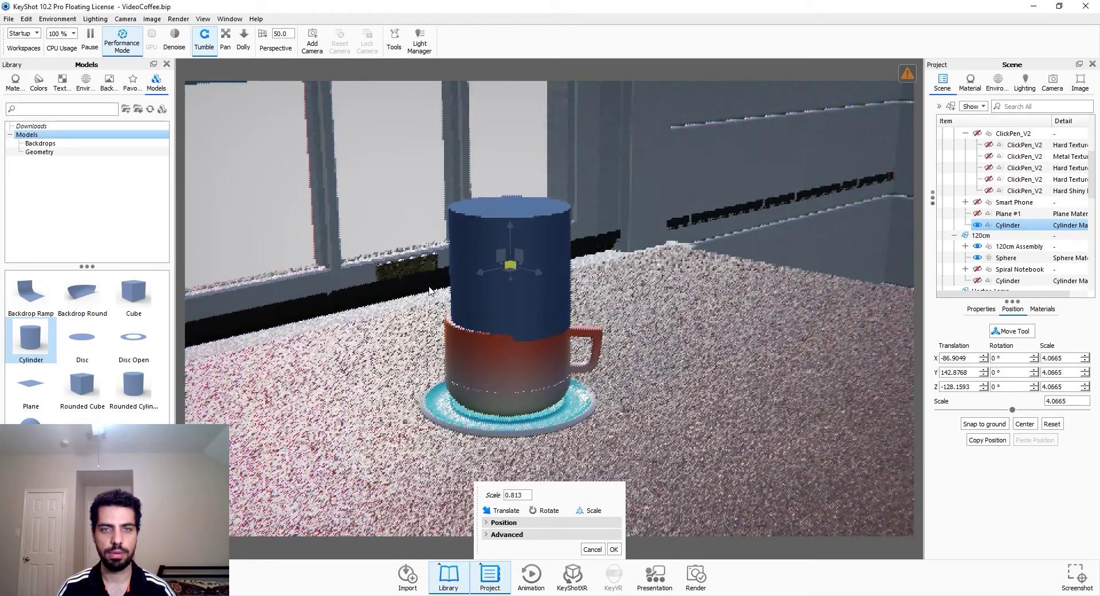
Stretch the cylinder vertically to a Y scale of about 6.07 and raise it about 0.66 in above the cup.
{"action": "left_click_drag", "start_coordinate": [540, 273], "coordinate": [538, 273]}
{"action": "left_click_drag", "start_coordinate": [447, 359], "coordinate": [438, 184]}
{"action": "left_click_drag", "start_coordinate": [439, 185], "coordinate": [528, 352]}
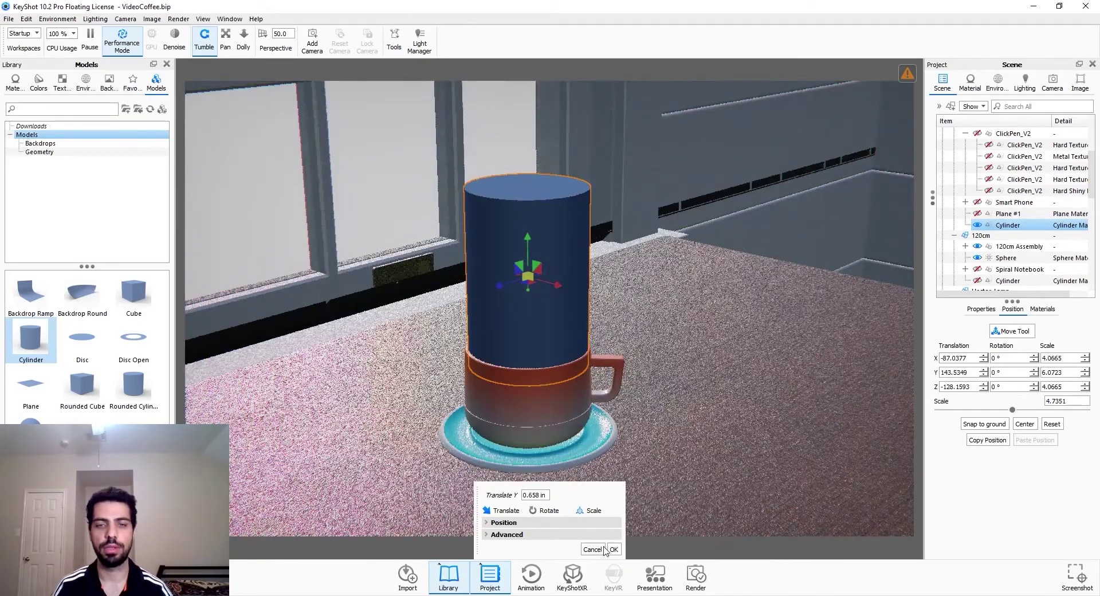
{"action": "left_click", "coordinate": [614, 549]}
Check the cylinder's fit over the cup and turn off Performance Mode.
{"action": "left_click", "coordinate": [651, 462]}
{"action": "left_click", "coordinate": [399, 213]}
{"action": "left_click_drag", "start_coordinate": [566, 414], "coordinate": [541, 383]}
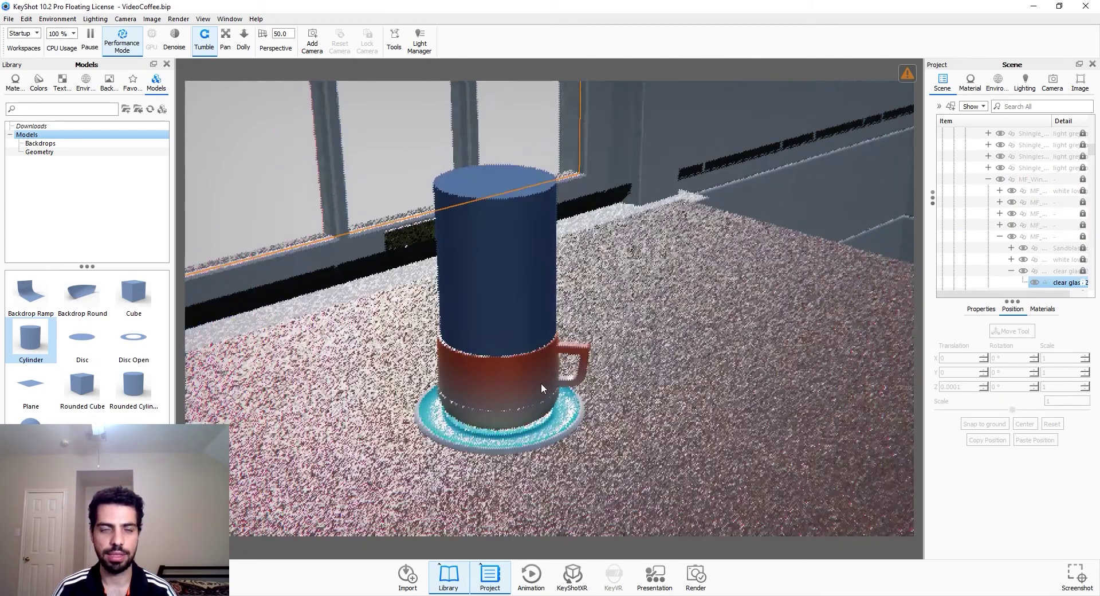
{"action": "left_click", "coordinate": [662, 315]}
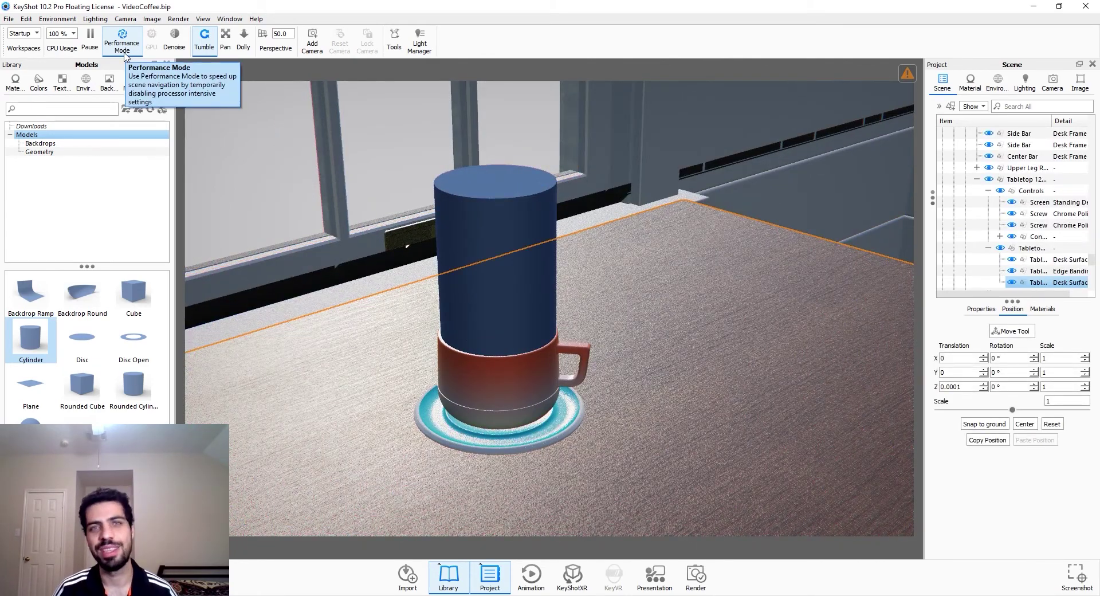
{"action": "left_click", "coordinate": [123, 52]}
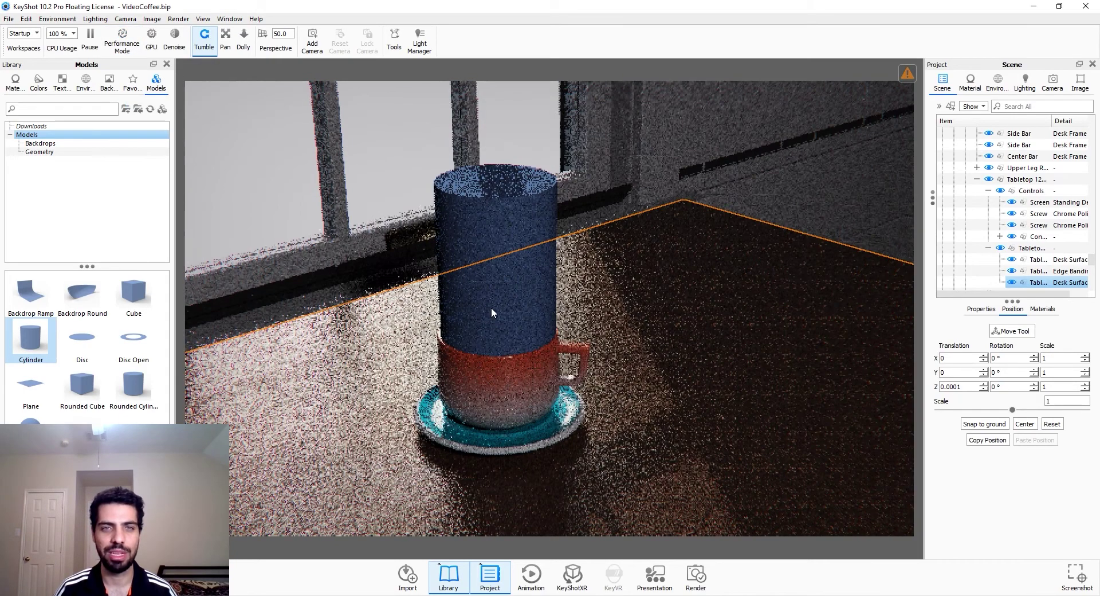
Change the cylinder's material type from Diffuse to Scattering Medium.
{"action": "double_click", "coordinate": [491, 309]}
{"action": "left_click", "coordinate": [1037, 145]}
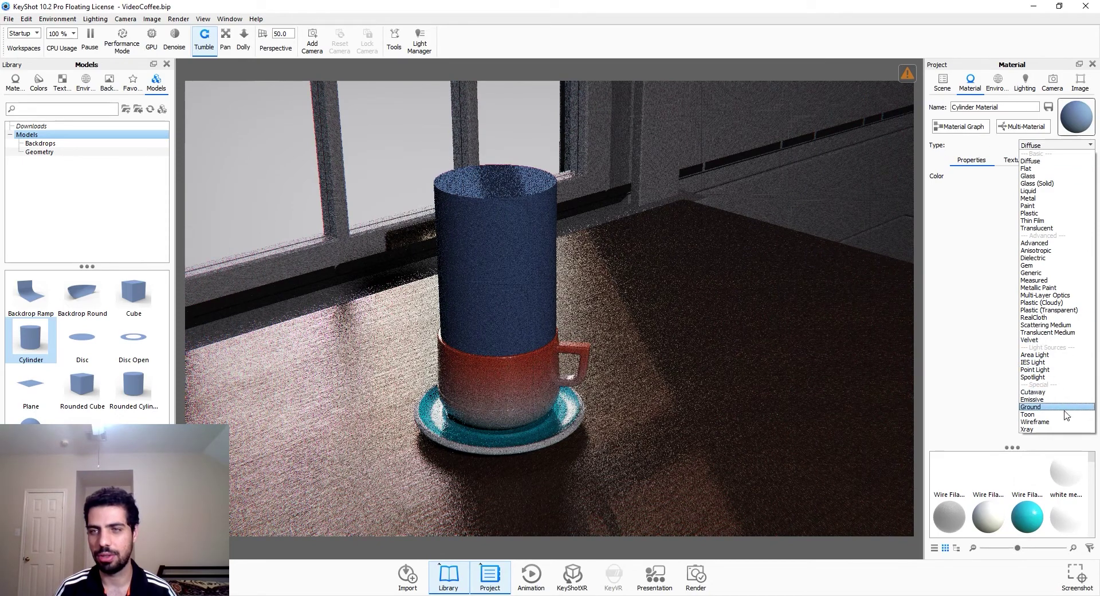
{"action": "left_click", "coordinate": [1063, 325]}
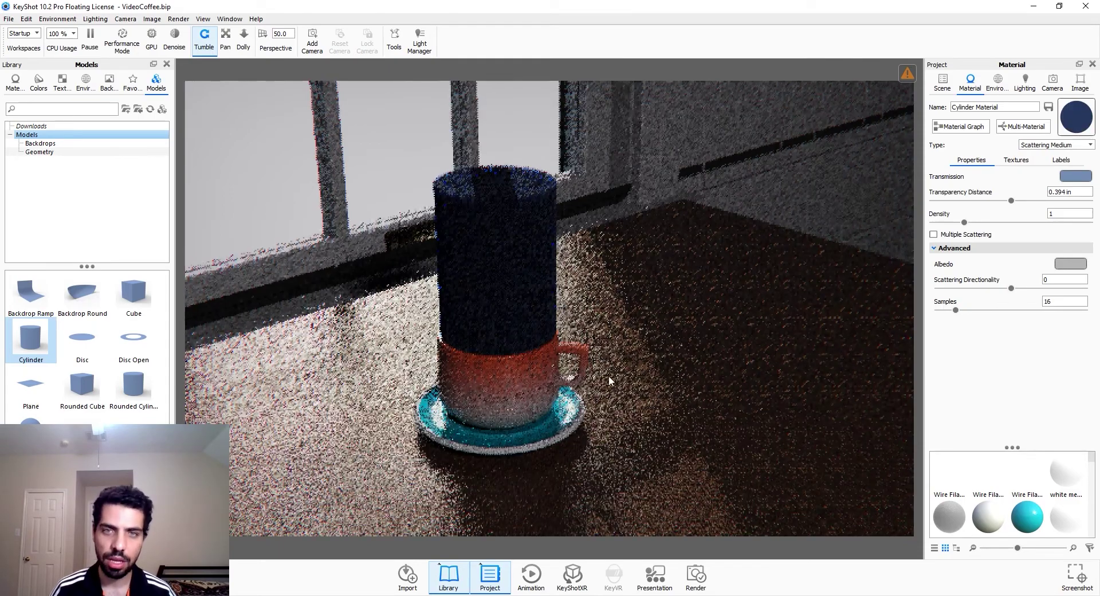
Load fluid_data_0245.vdb from the VDB Files data folder as the cylinder material's density texture.
{"action": "scroll", "coordinate": [651, 359], "scroll_direction": "up", "scroll_amount": 3}
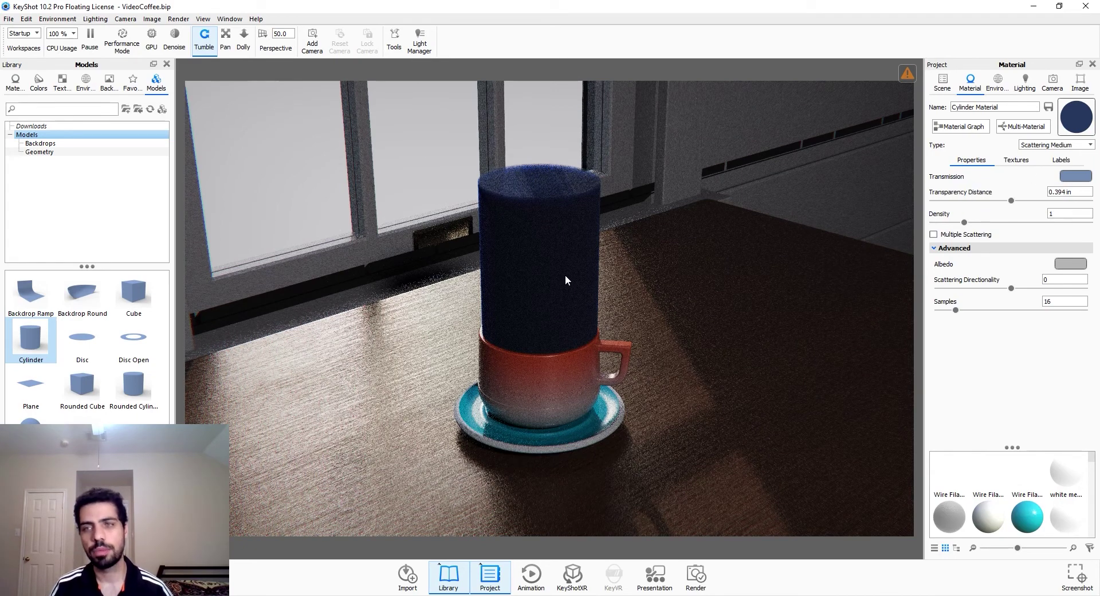
{"action": "left_click", "coordinate": [1015, 160]}
{"action": "left_click", "coordinate": [1021, 199]}
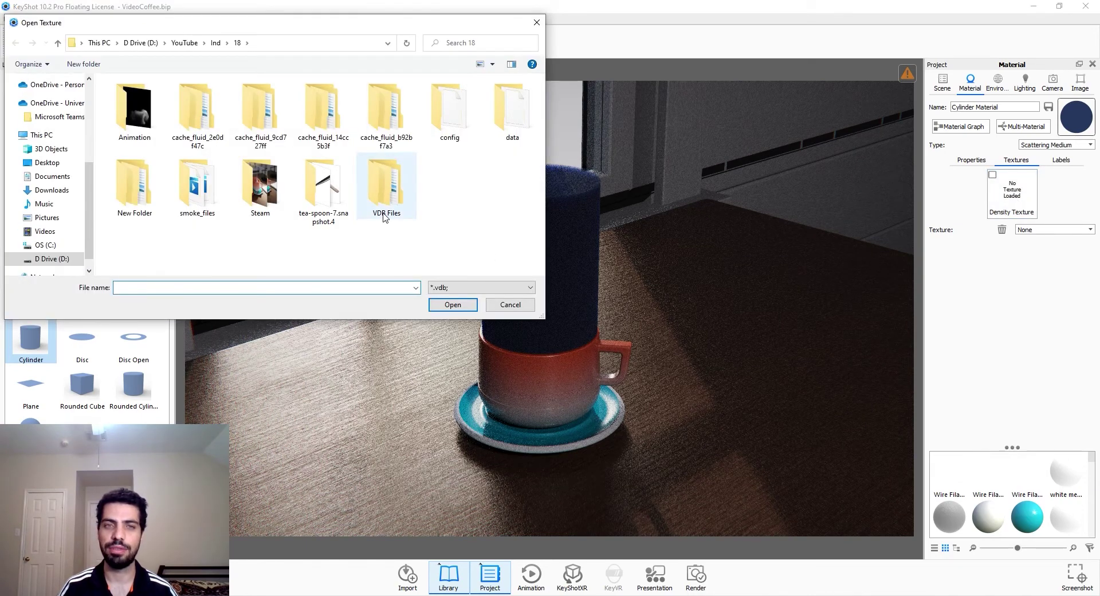
{"action": "double_click", "coordinate": [383, 220]}
{"action": "double_click", "coordinate": [124, 109]}
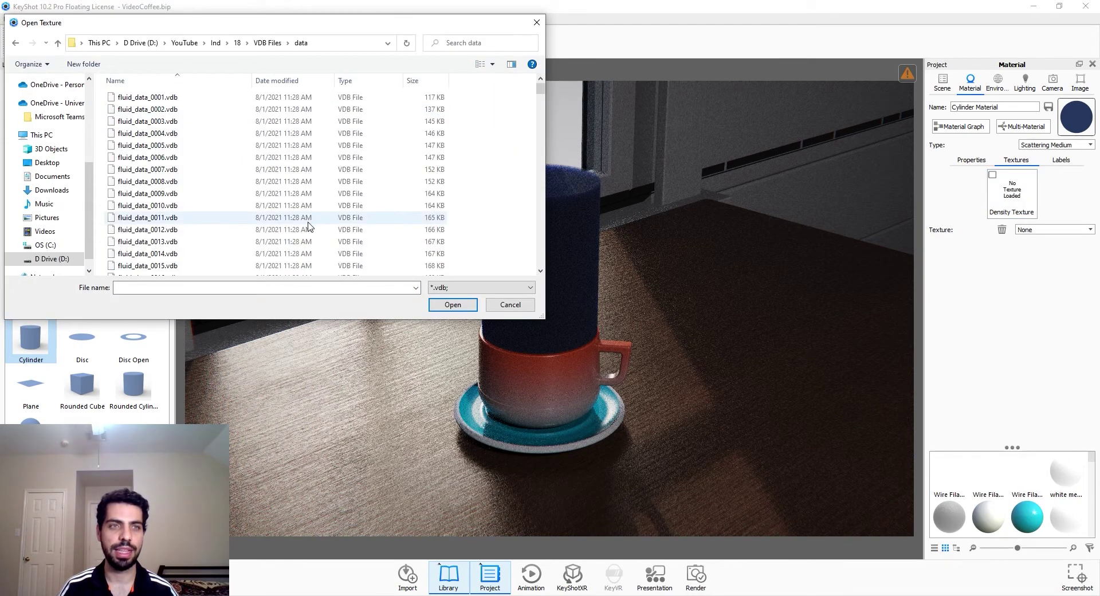
{"action": "scroll", "coordinate": [307, 218], "scroll_direction": "down", "scroll_amount": 10}
{"action": "left_click_drag", "start_coordinate": [540, 150], "coordinate": [540, 259]}
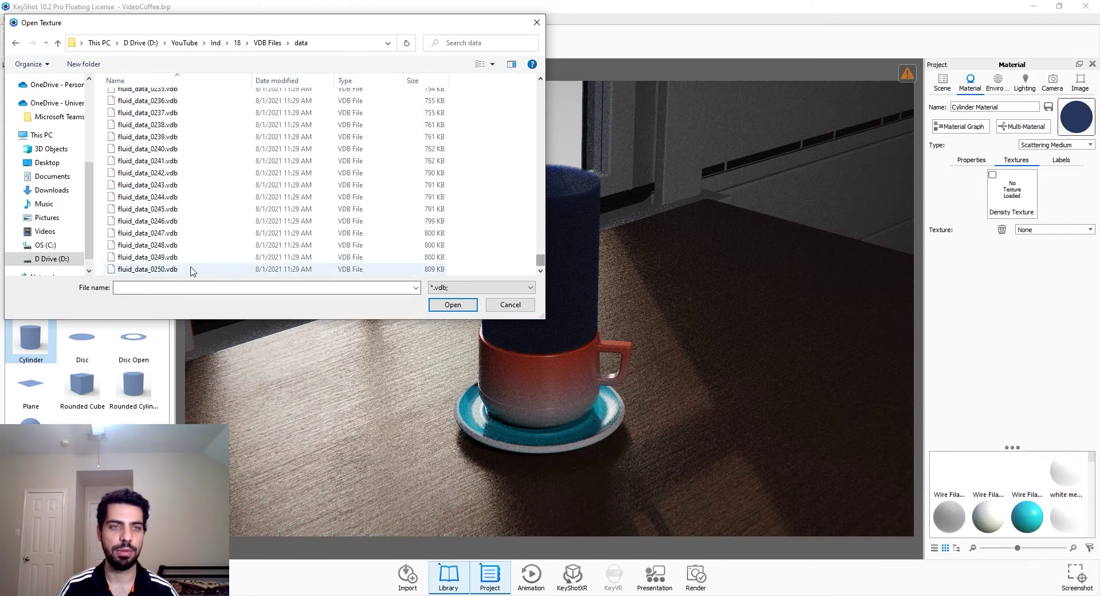
{"action": "double_click", "coordinate": [207, 209]}
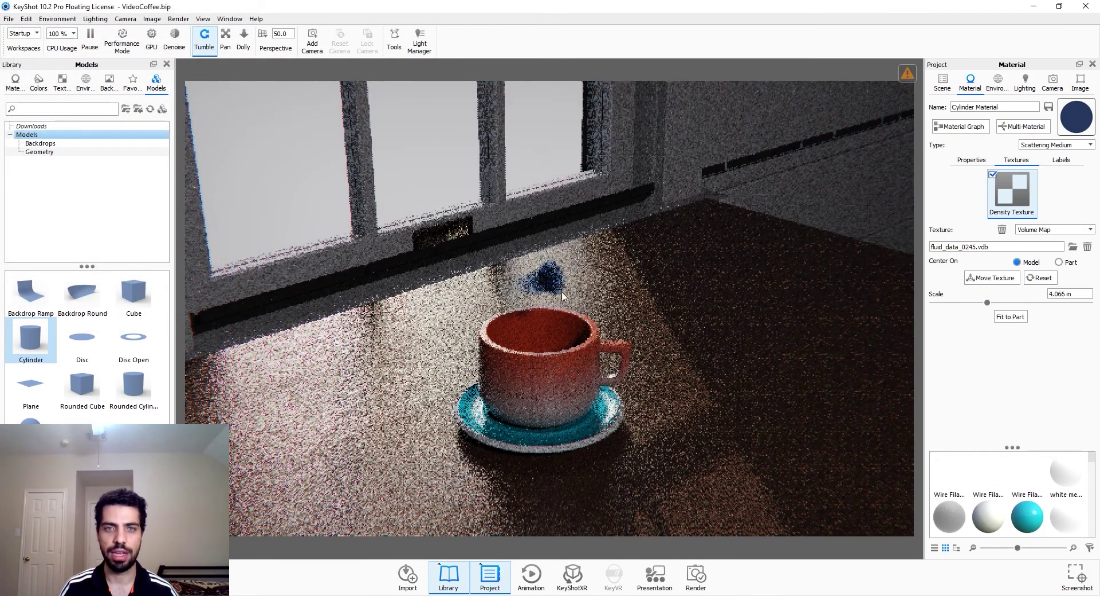
Lower the smoke volume with Move Texture until its base sits inside the coffee cup.
{"action": "left_click_drag", "start_coordinate": [538, 329], "coordinate": [490, 309]}
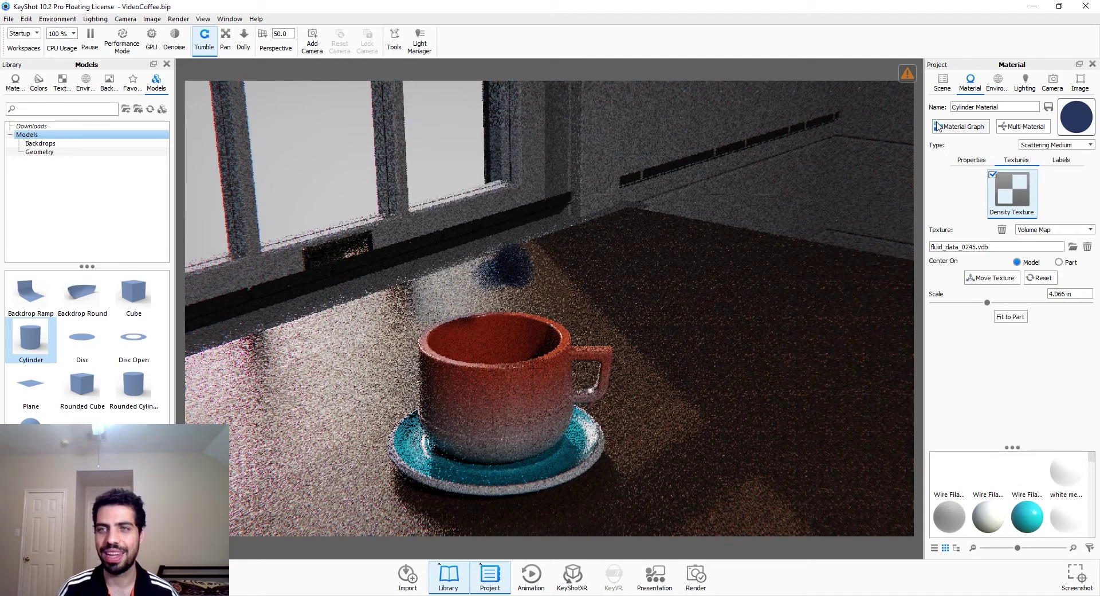
{"action": "left_click", "coordinate": [986, 278]}
{"action": "left_click_drag", "start_coordinate": [536, 247], "coordinate": [544, 184]}
{"action": "left_click_drag", "start_coordinate": [576, 338], "coordinate": [459, 379]}
{"action": "left_click_drag", "start_coordinate": [384, 195], "coordinate": [589, 328]}
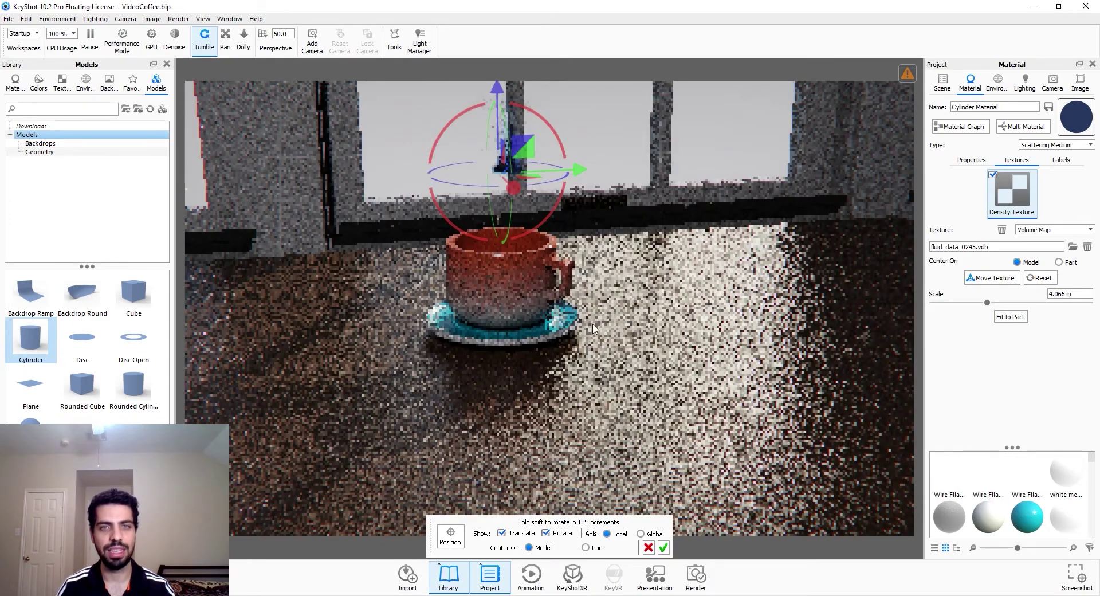
{"action": "middle_click_drag", "start_coordinate": [560, 285], "coordinate": [542, 350]}
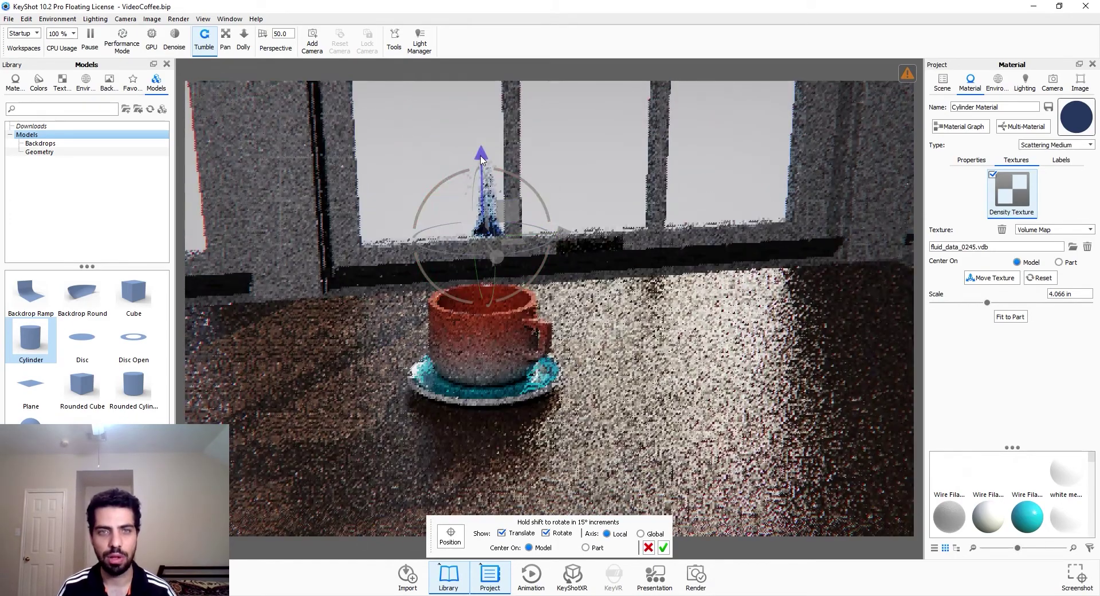
{"action": "left_click_drag", "start_coordinate": [481, 160], "coordinate": [486, 228]}
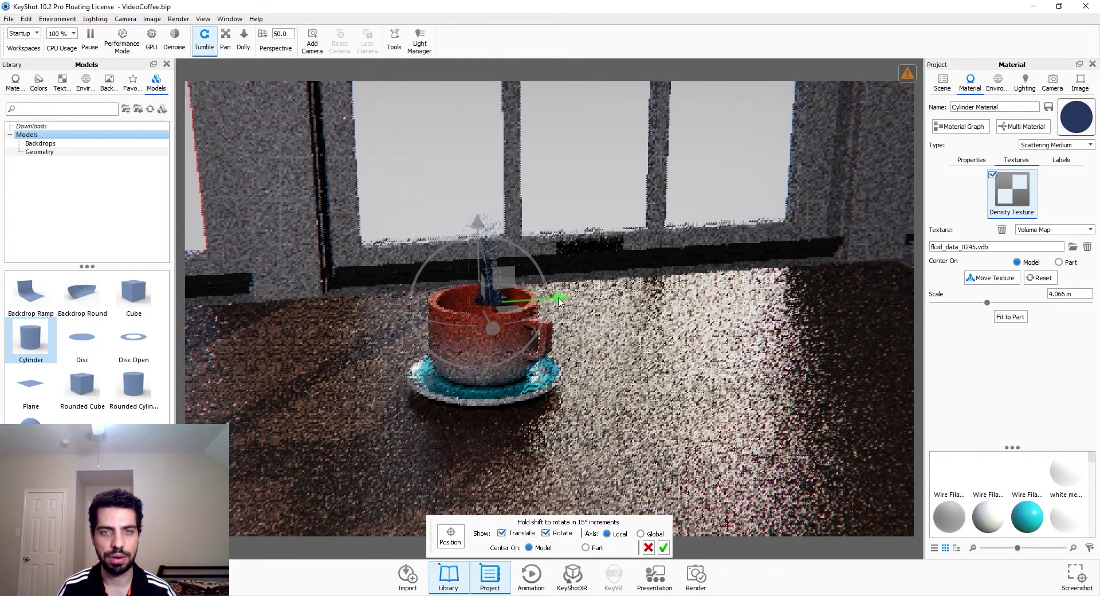
{"action": "left_click_drag", "start_coordinate": [481, 227], "coordinate": [480, 233]}
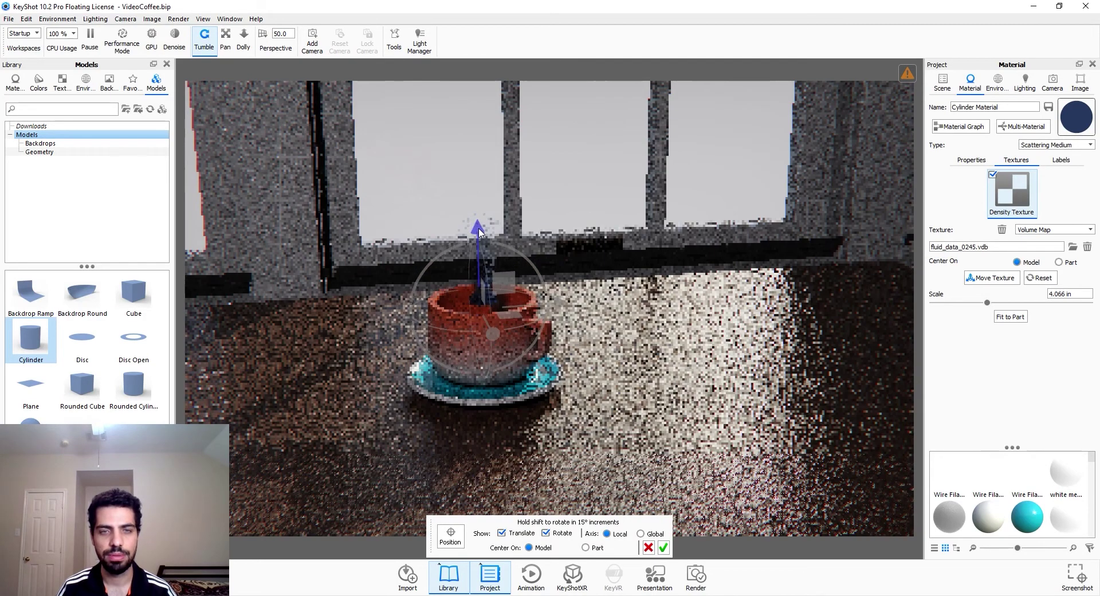
Shift the smoke volume horizontally to the middle of the cup and accept the texture move.
{"action": "left_click_drag", "start_coordinate": [425, 341], "coordinate": [516, 353]}
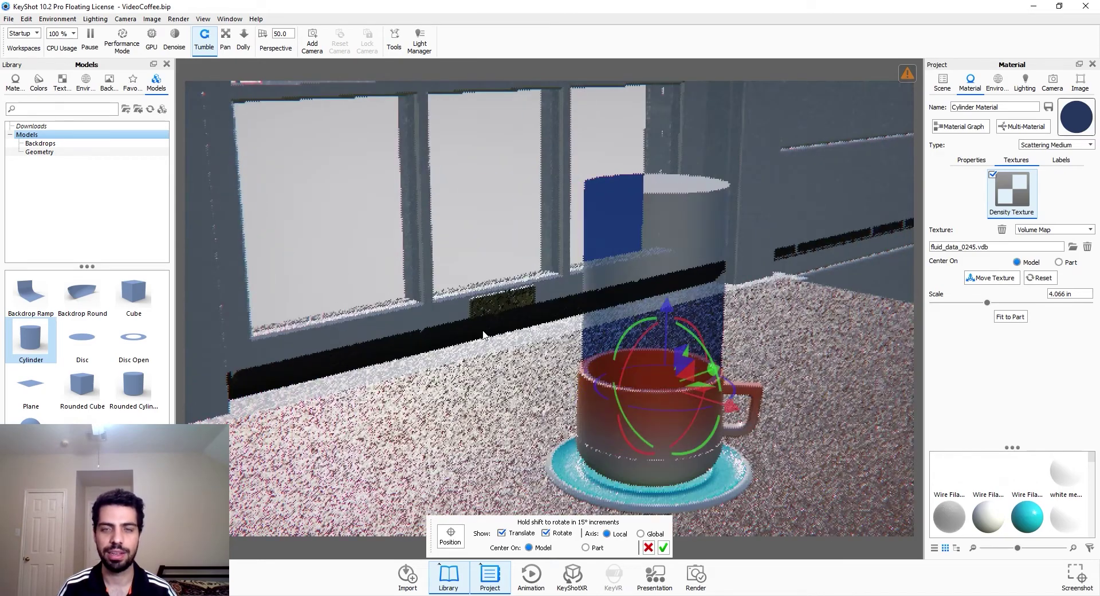
{"action": "middle_click_drag", "start_coordinate": [516, 354], "coordinate": [374, 248]}
{"action": "left_click_drag", "start_coordinate": [697, 393], "coordinate": [539, 393]}
{"action": "scroll", "coordinate": [658, 327], "scroll_direction": "down", "scroll_amount": 5}
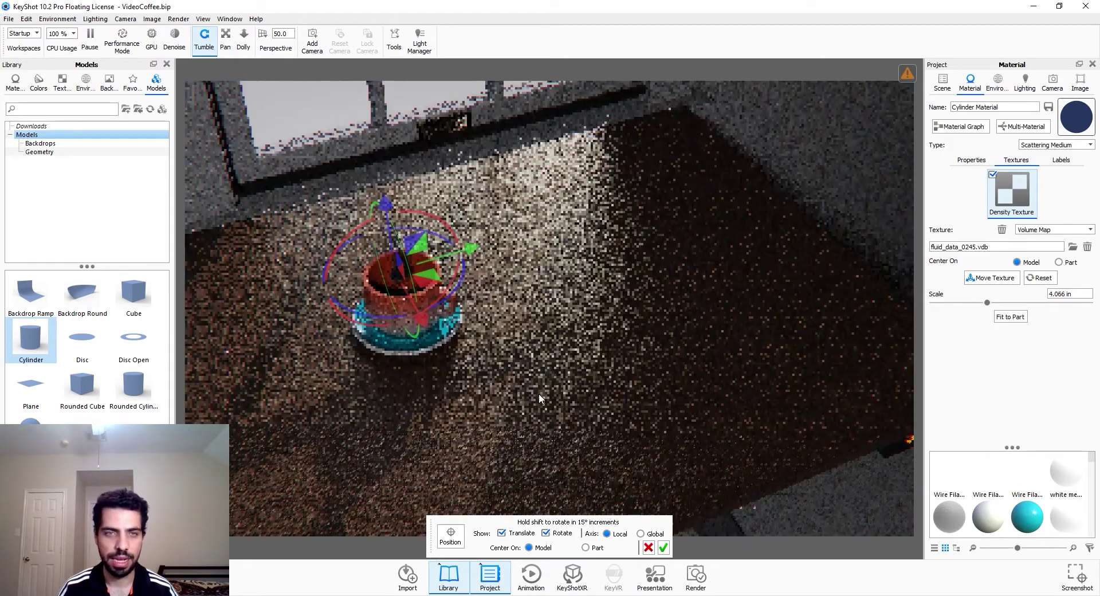
{"action": "middle_click_drag", "start_coordinate": [429, 306], "coordinate": [501, 298]}
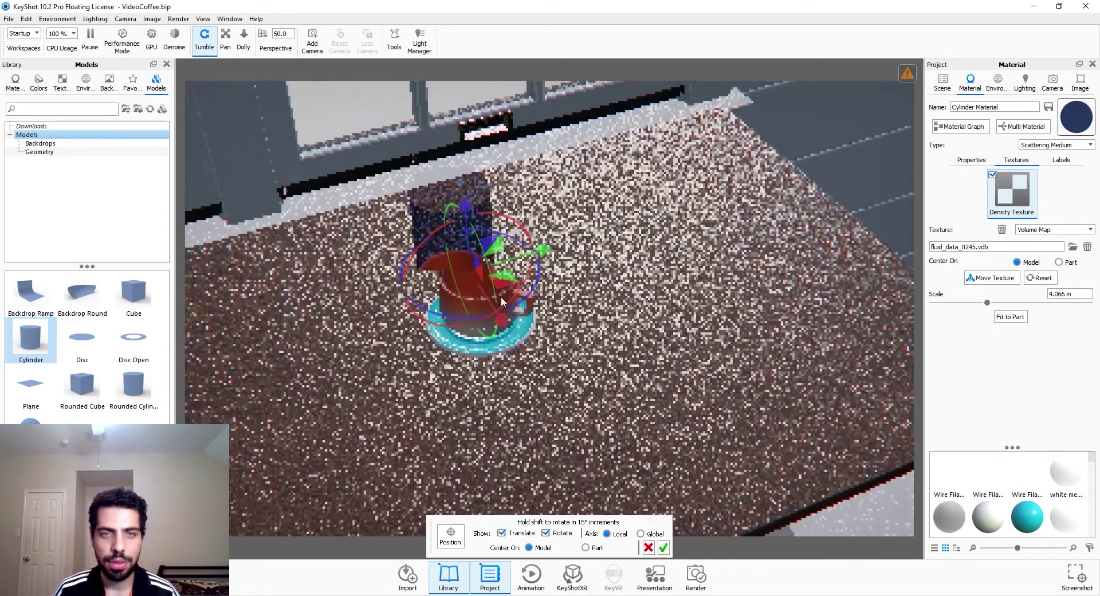
{"action": "left_click_drag", "start_coordinate": [501, 297], "coordinate": [683, 334]}
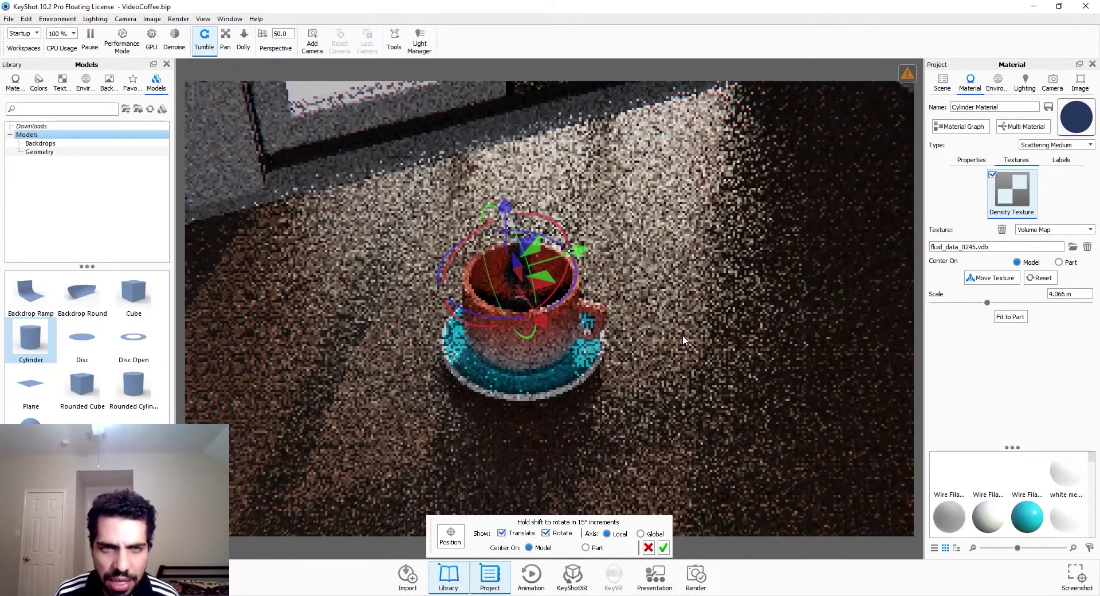
{"action": "left_click_drag", "start_coordinate": [579, 273], "coordinate": [583, 275]}
{"action": "left_click_drag", "start_coordinate": [545, 319], "coordinate": [547, 325]}
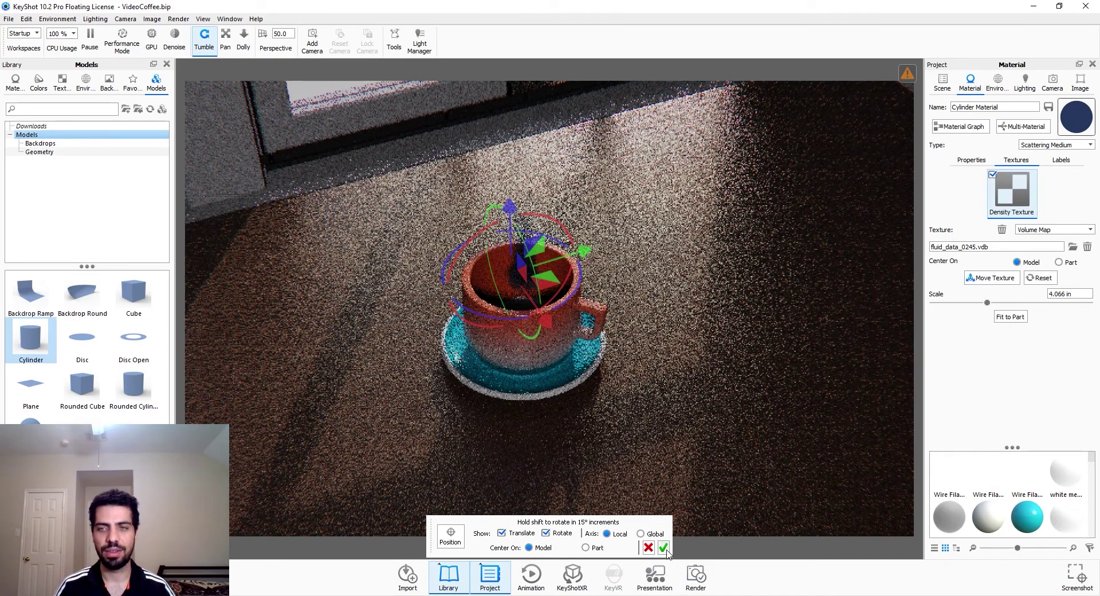
{"action": "left_click", "coordinate": [664, 549]}
Set the volume map's scale to 8 in.
{"action": "left_click_drag", "start_coordinate": [1080, 293], "coordinate": [1028, 293]}
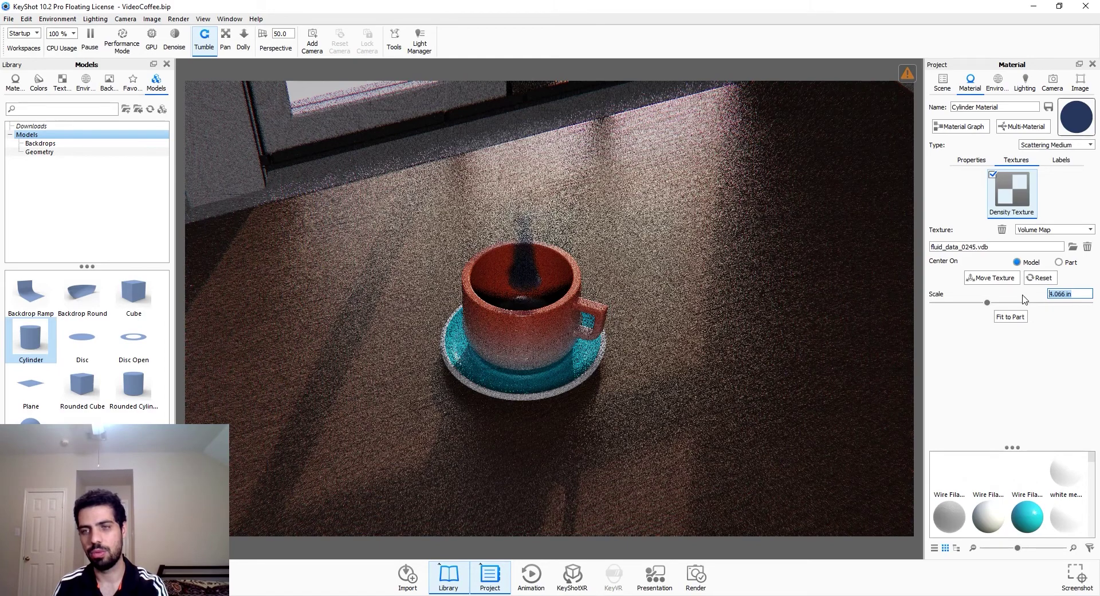
{"action": "type", "text": "5"}
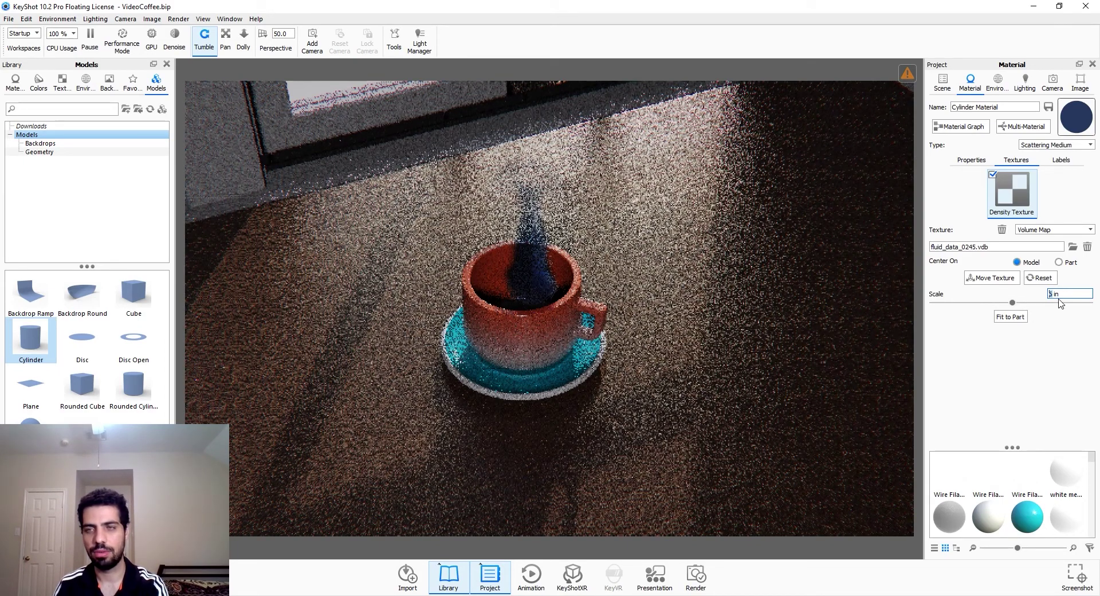
{"action": "type", "text": "8"}
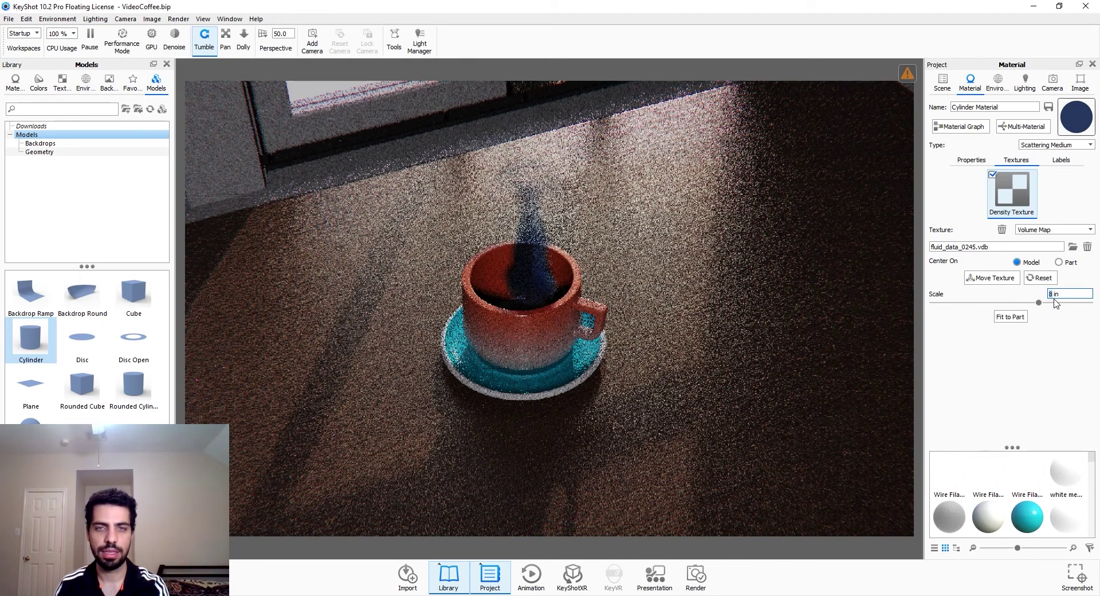
Re-center the enlarged smoke volume horizontally over the cup with Move Texture.
{"action": "left_click", "coordinate": [1000, 279]}
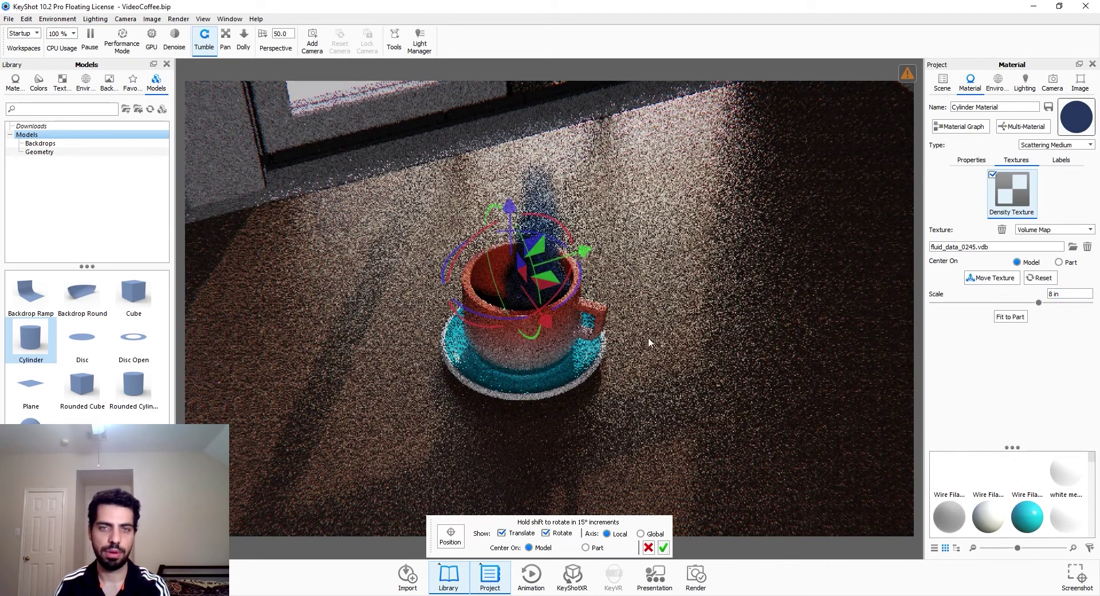
{"action": "left_click_drag", "start_coordinate": [544, 319], "coordinate": [538, 312]}
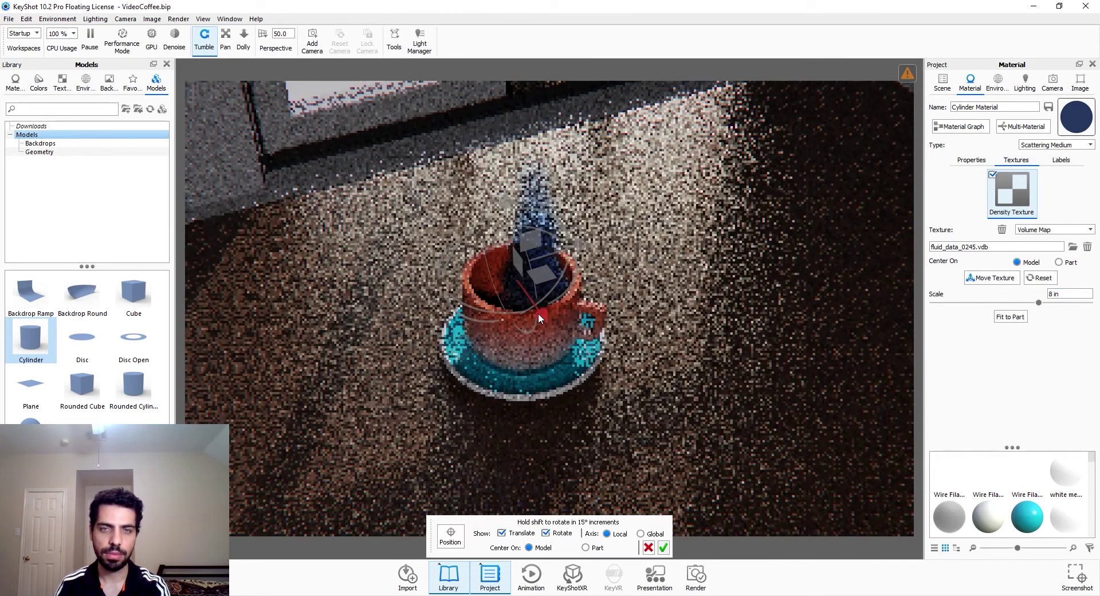
{"action": "left_click_drag", "start_coordinate": [577, 245], "coordinate": [571, 253]}
{"action": "left_click_drag", "start_coordinate": [531, 321], "coordinate": [530, 318]}
{"action": "left_click_drag", "start_coordinate": [567, 246], "coordinate": [567, 243]}
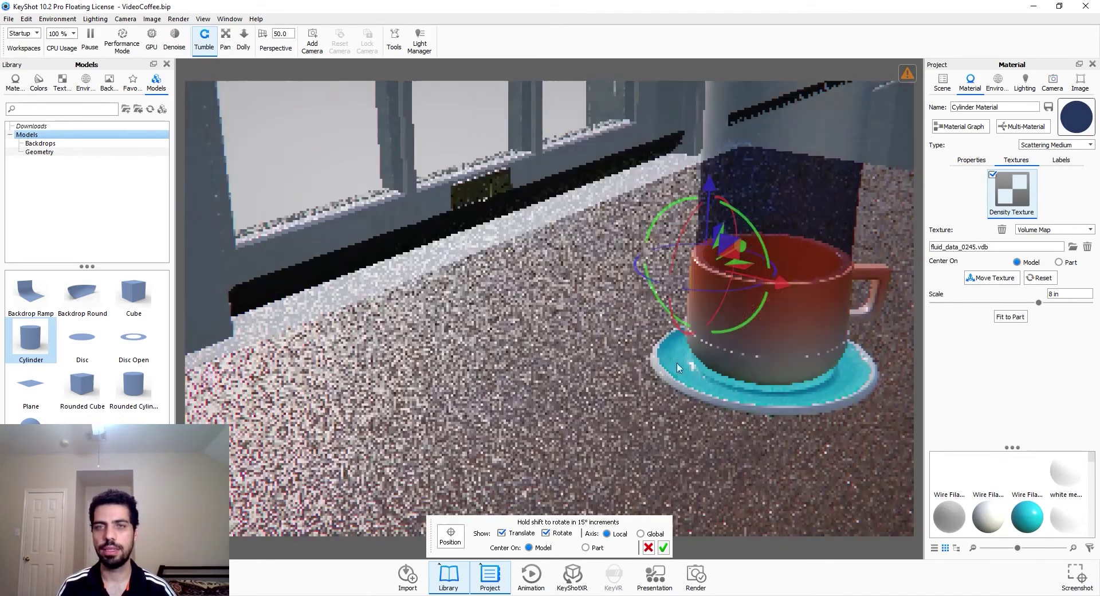
{"action": "left_click_drag", "start_coordinate": [759, 356], "coordinate": [614, 373]}
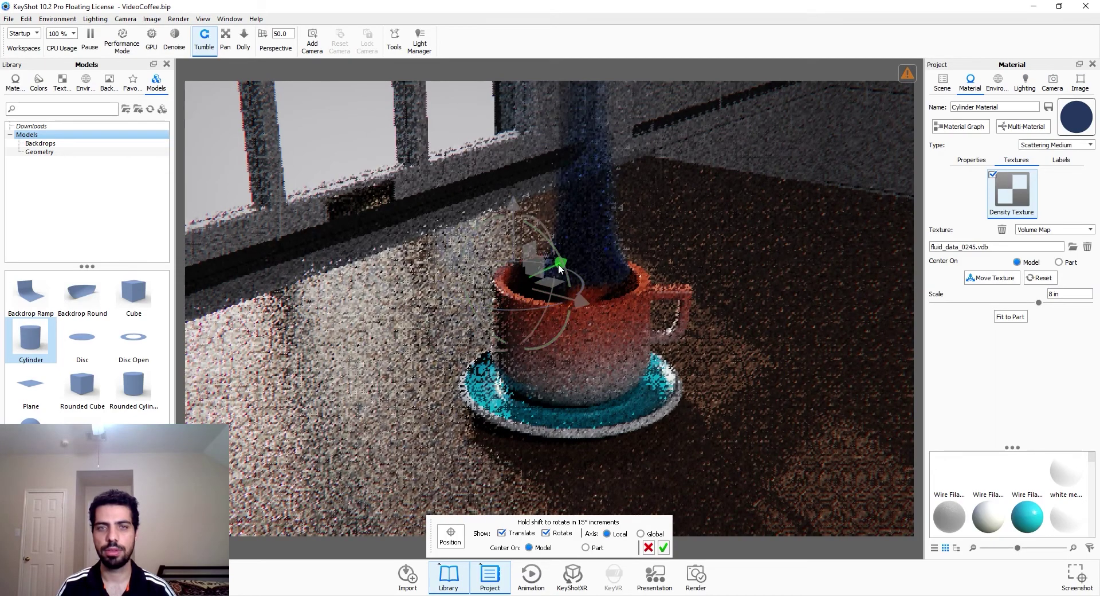
Switch to Camera 18 and fine-tune the smoke volume sideways and slightly downward in the cup.
{"action": "left_click", "coordinate": [1053, 83]}
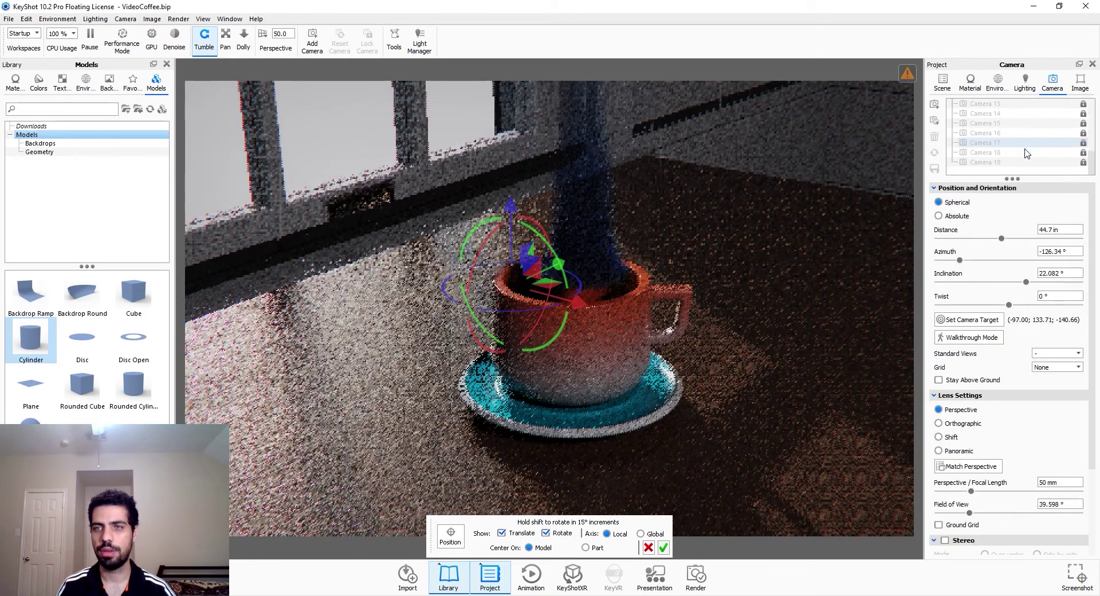
{"action": "left_click", "coordinate": [1021, 153]}
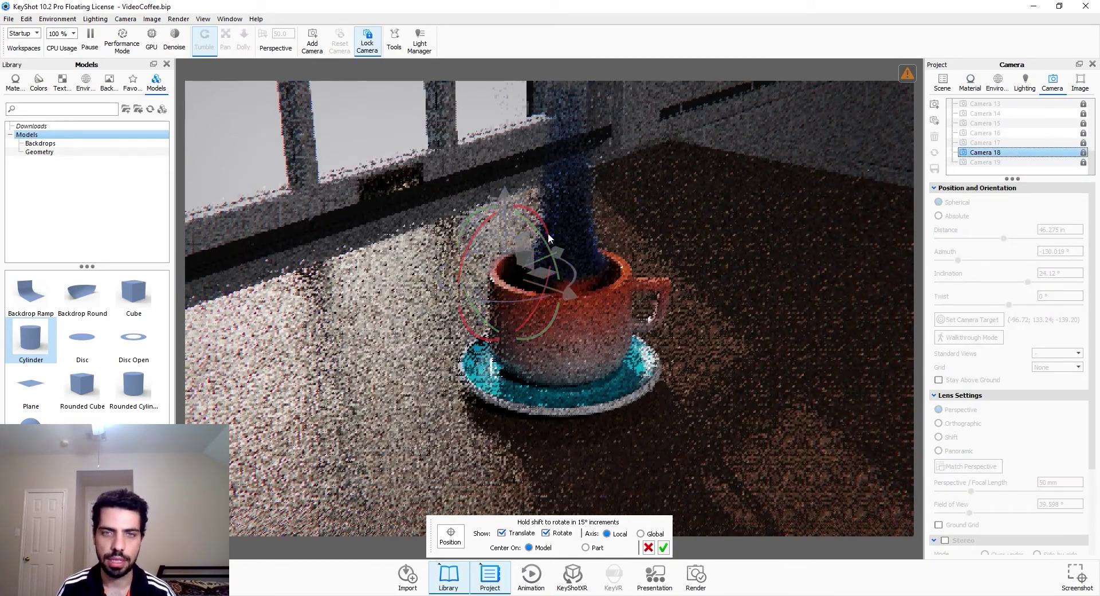
{"action": "left_click_drag", "start_coordinate": [559, 249], "coordinate": [542, 257]}
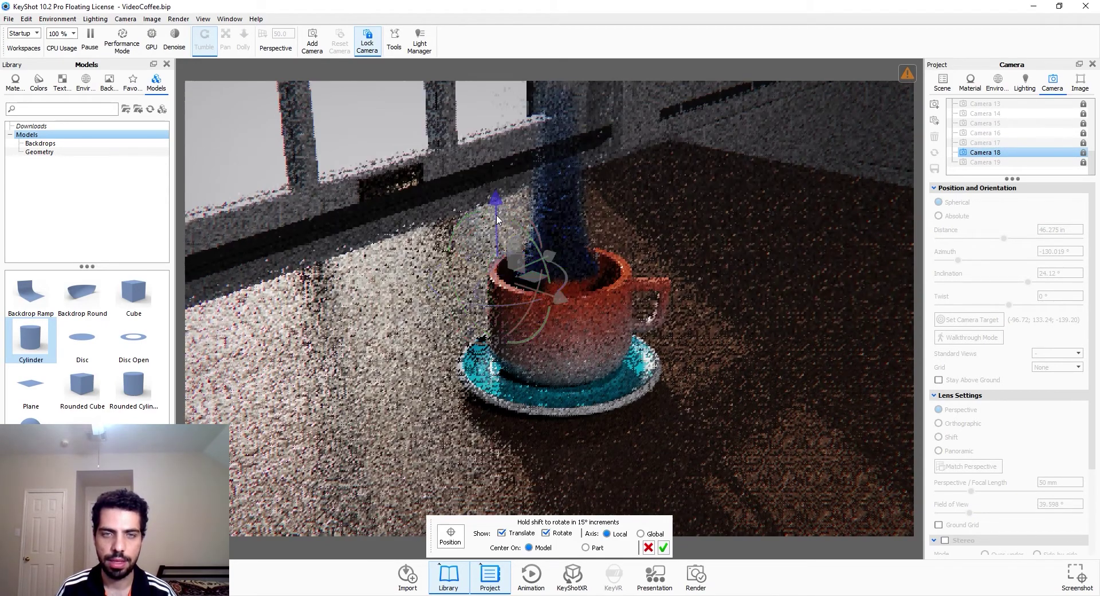
{"action": "left_click_drag", "start_coordinate": [496, 204], "coordinate": [496, 220]}
Unhide the Disc inside the cup and accept the smoke texture's new position.
{"action": "left_click", "coordinate": [943, 82]}
{"action": "scroll", "coordinate": [1010, 197], "scroll_direction": "down", "scroll_amount": 1}
{"action": "scroll", "coordinate": [1010, 197], "scroll_direction": "up", "scroll_amount": 4}
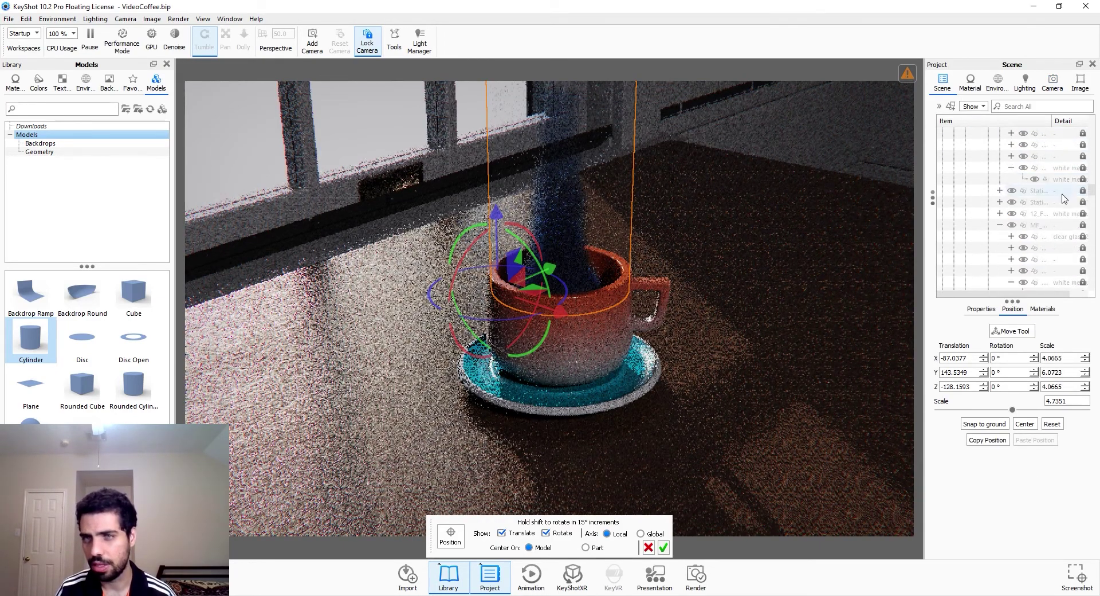
{"action": "left_click_drag", "start_coordinate": [1091, 190], "coordinate": [1087, 130]}
{"action": "scroll", "coordinate": [1083, 132], "scroll_direction": "up", "scroll_amount": 1}
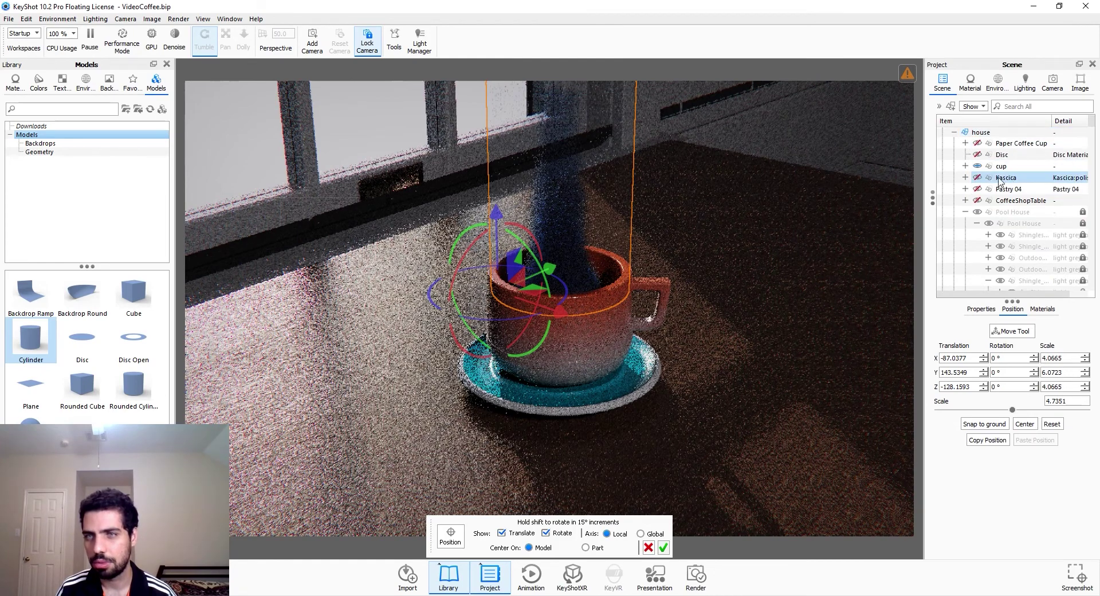
{"action": "left_click", "coordinate": [964, 156]}
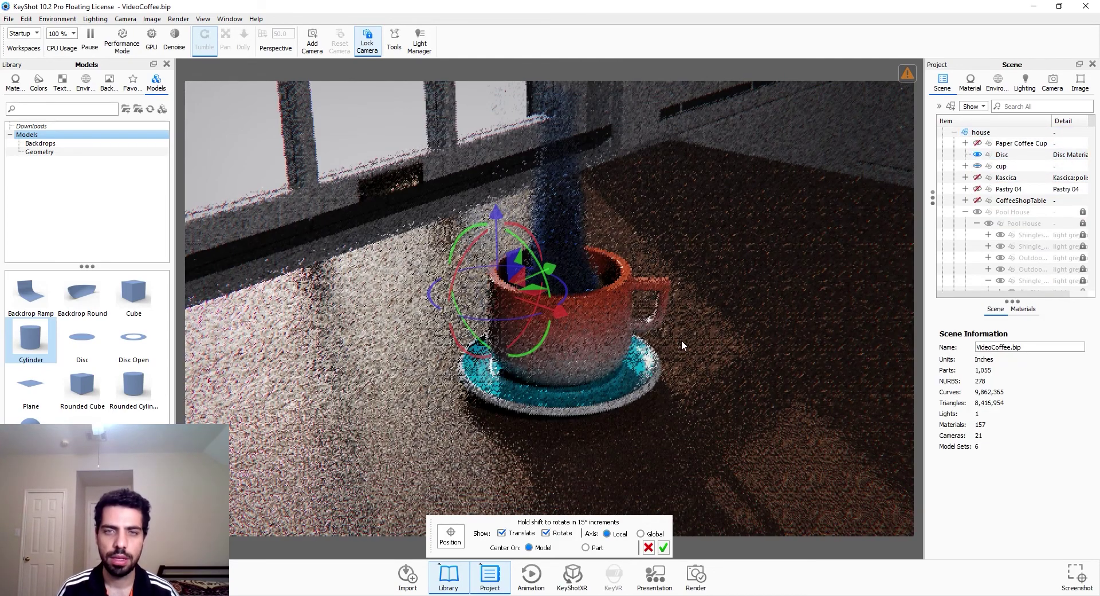
{"action": "left_click", "coordinate": [1028, 156]}
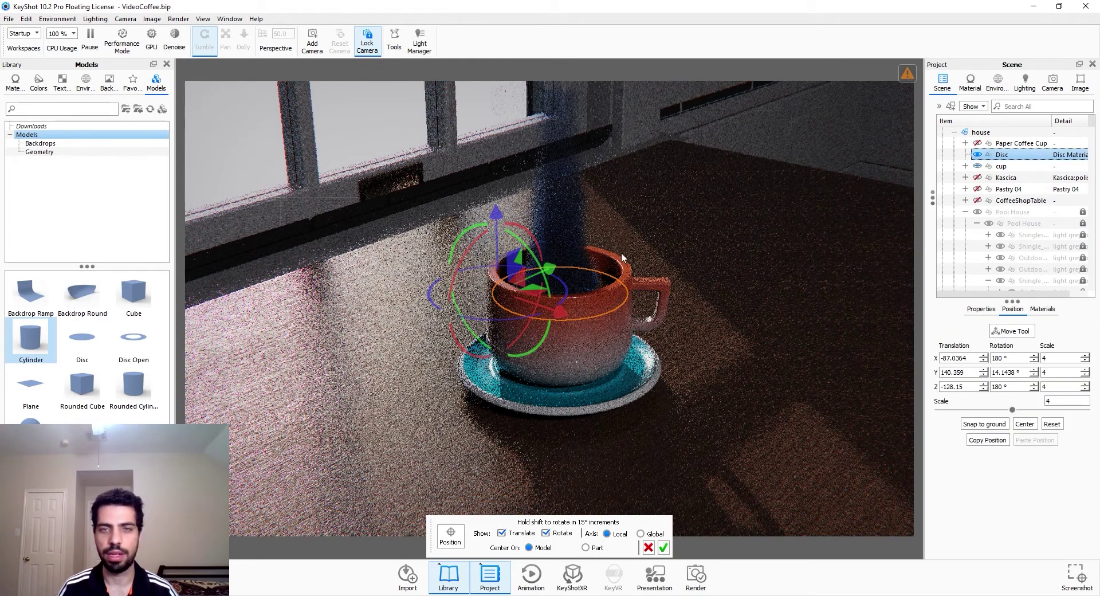
{"action": "left_click", "coordinate": [663, 547]}
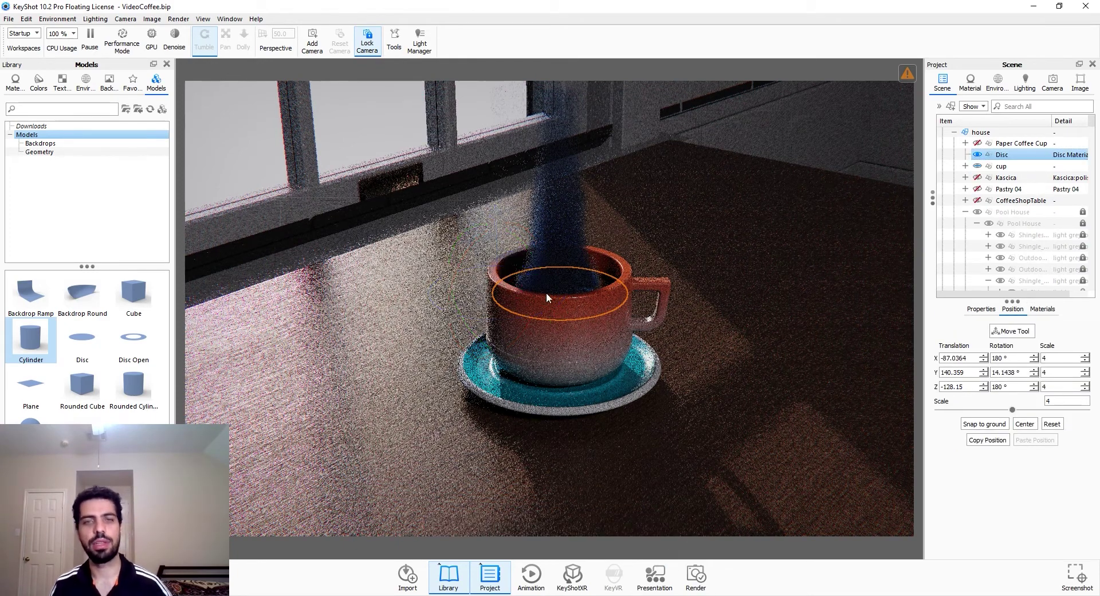
Change the smoke material's Transmission color to a light grey with 0% saturation and 85% value.
{"action": "double_click", "coordinate": [556, 217]}
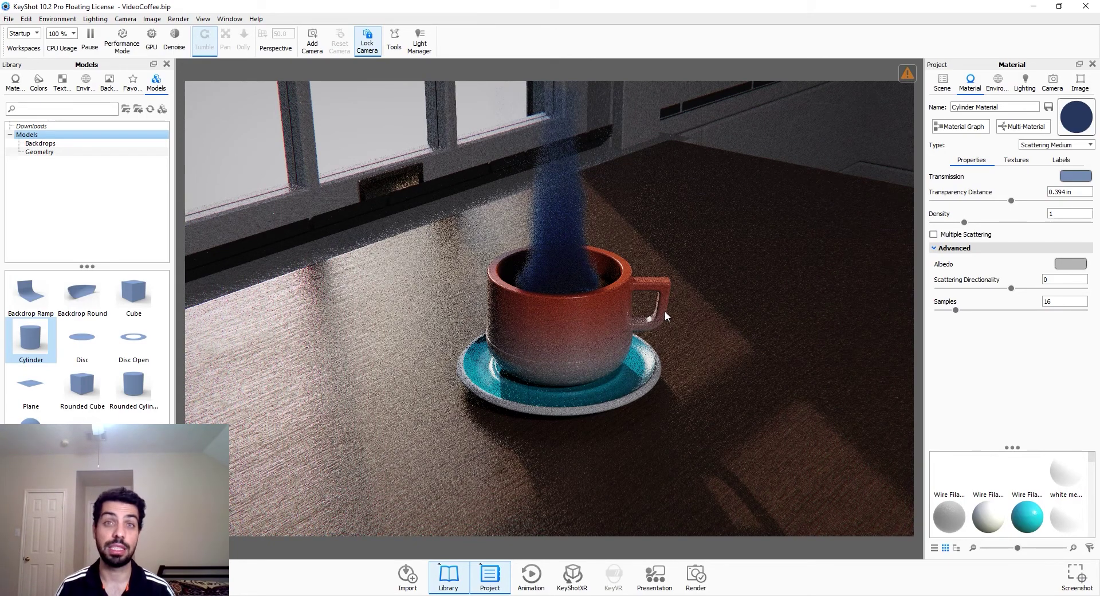
{"action": "left_click", "coordinate": [1068, 179]}
{"action": "left_click_drag", "start_coordinate": [978, 114], "coordinate": [955, 110]}
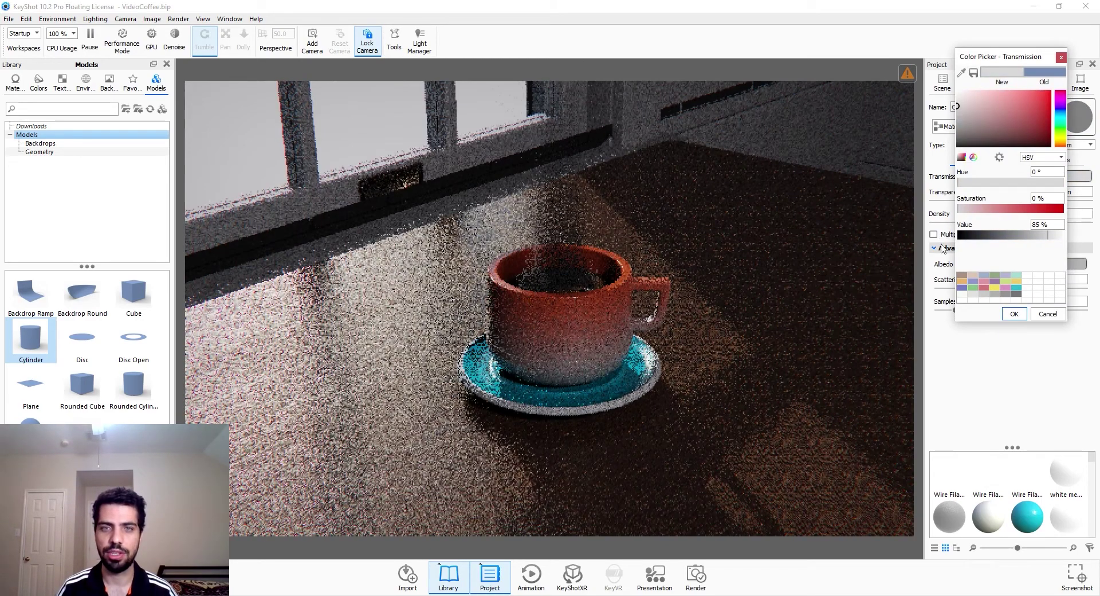
{"action": "left_click", "coordinate": [1014, 313]}
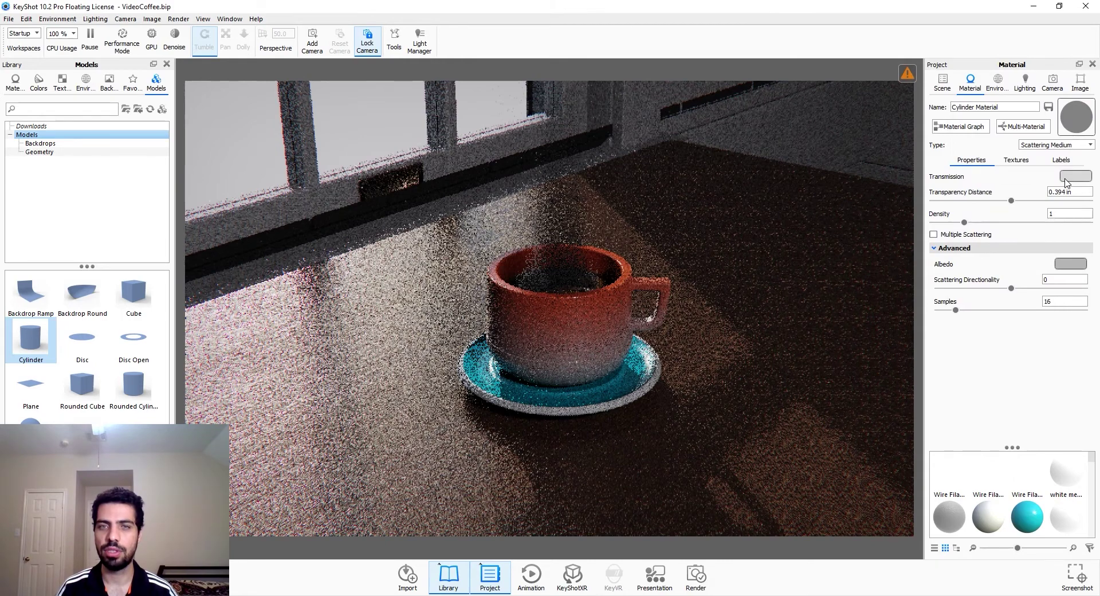
Brighten the smoke material's Transmission color to a value of 90%.
{"action": "left_click", "coordinate": [1066, 179]}
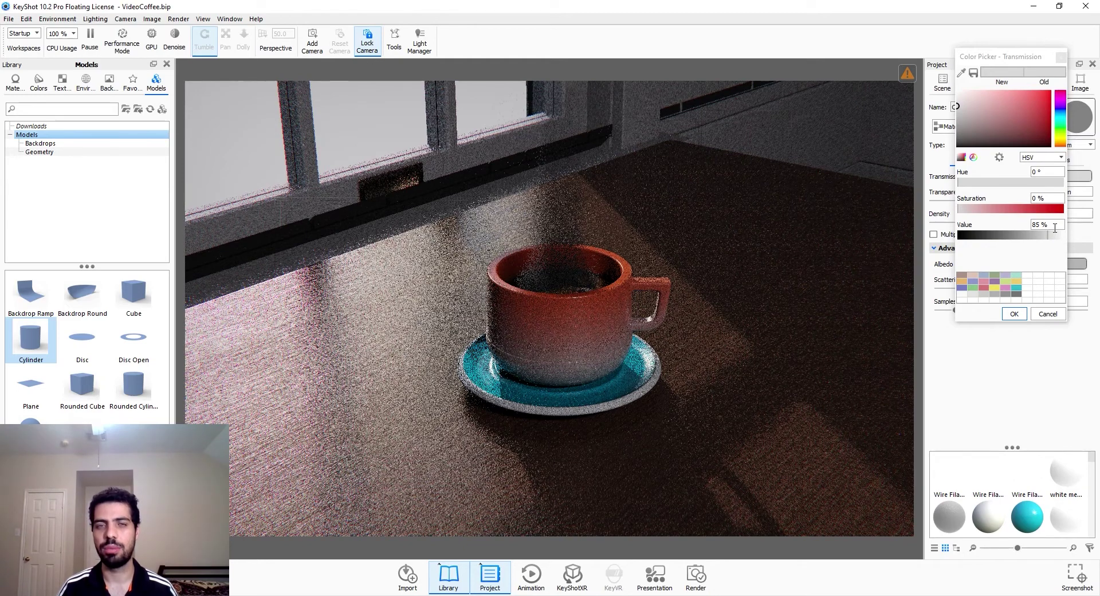
{"action": "left_click_drag", "start_coordinate": [1055, 227], "coordinate": [1011, 228]}
{"action": "type", "text": "100"}
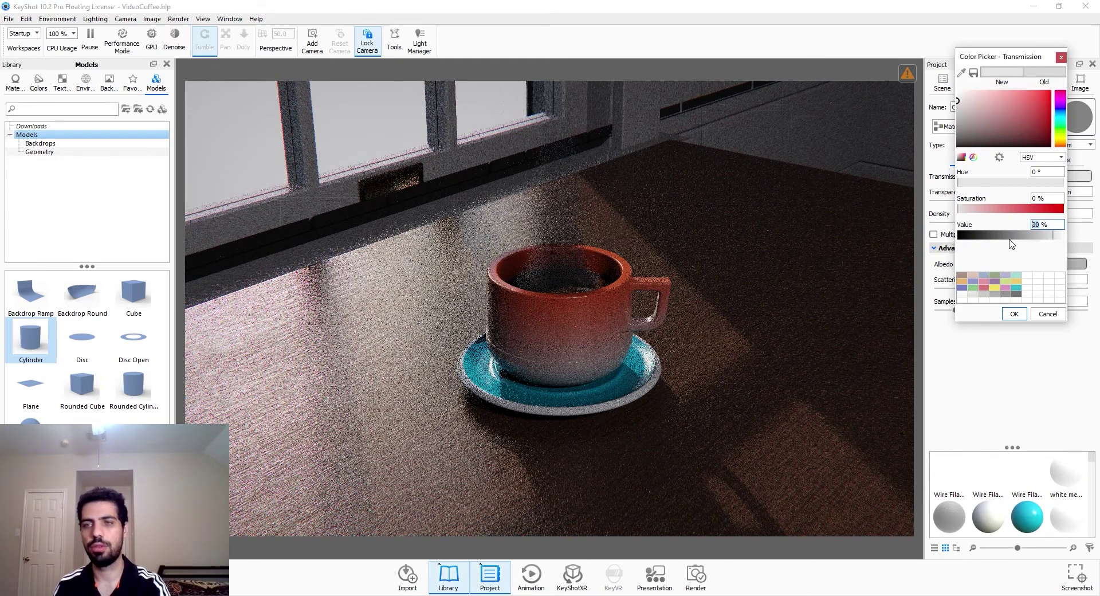
{"action": "left_click", "coordinate": [1014, 314]}
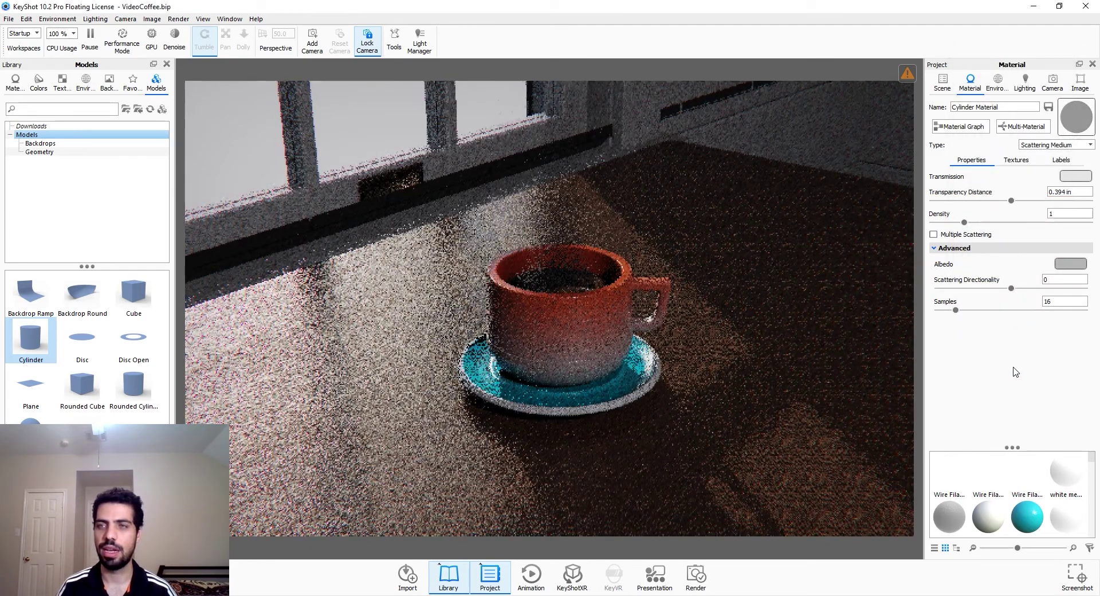
Set the smoke material's Transparency Distance to 0.000394 in.
{"action": "double_click", "coordinate": [1057, 192]}
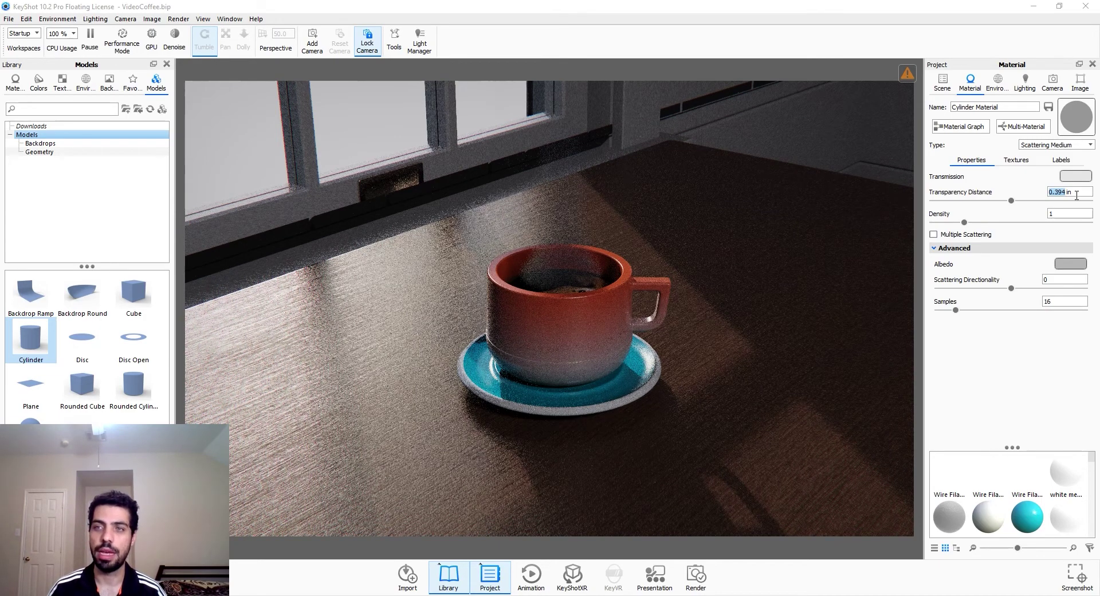
{"action": "type", "text": "0.000394"}
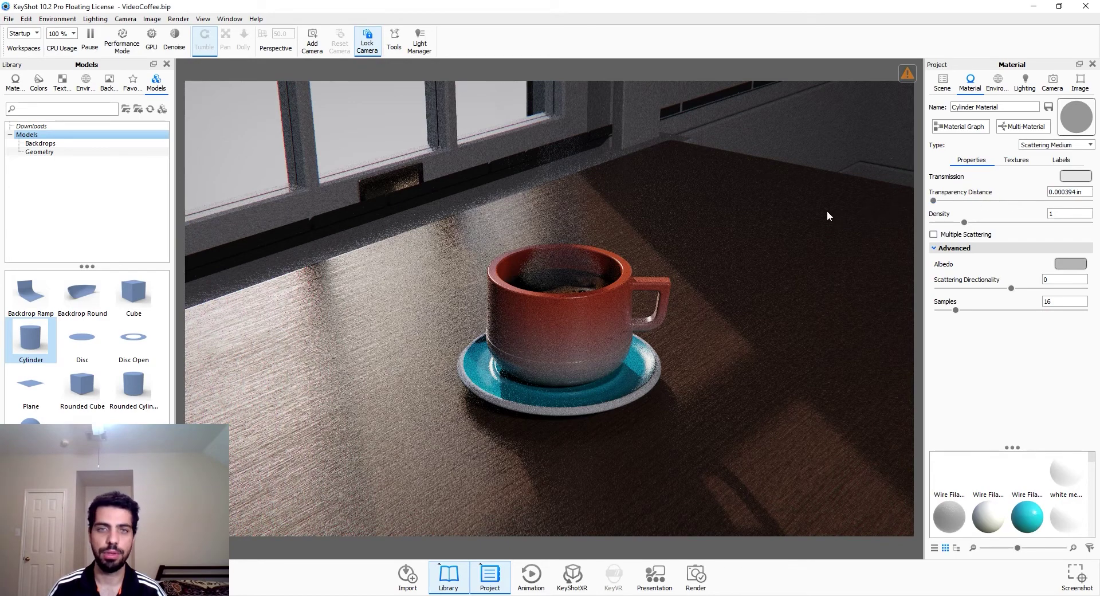
{"action": "key", "text": "Return"}
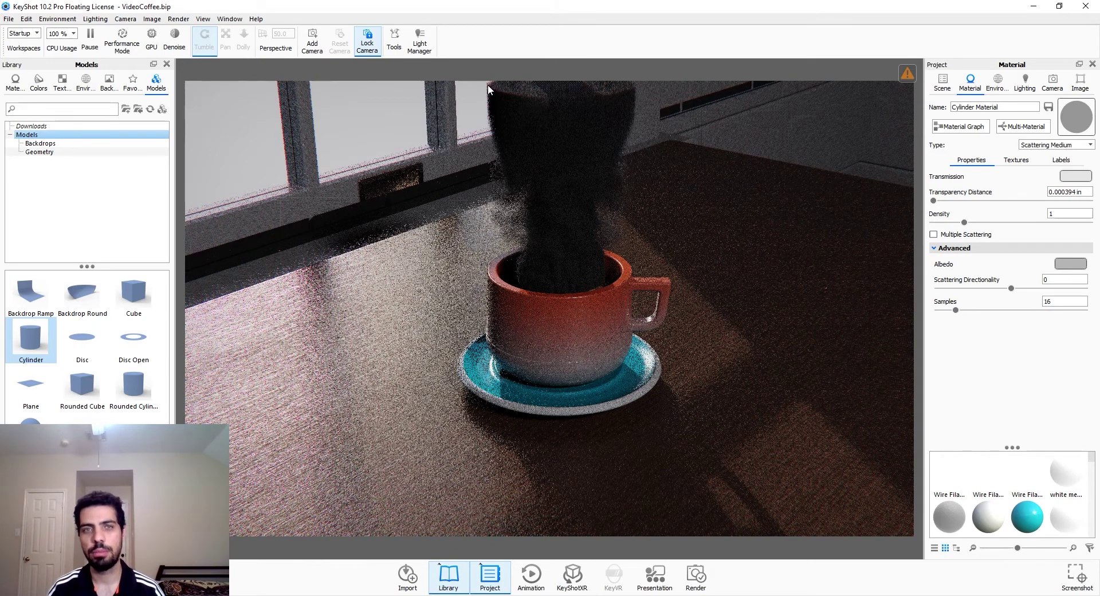
Switch to the Free Camera and stretch the smoke cylinder vertically by a factor of about 1.456 with the Move Tool.
{"action": "left_click", "coordinate": [942, 83]}
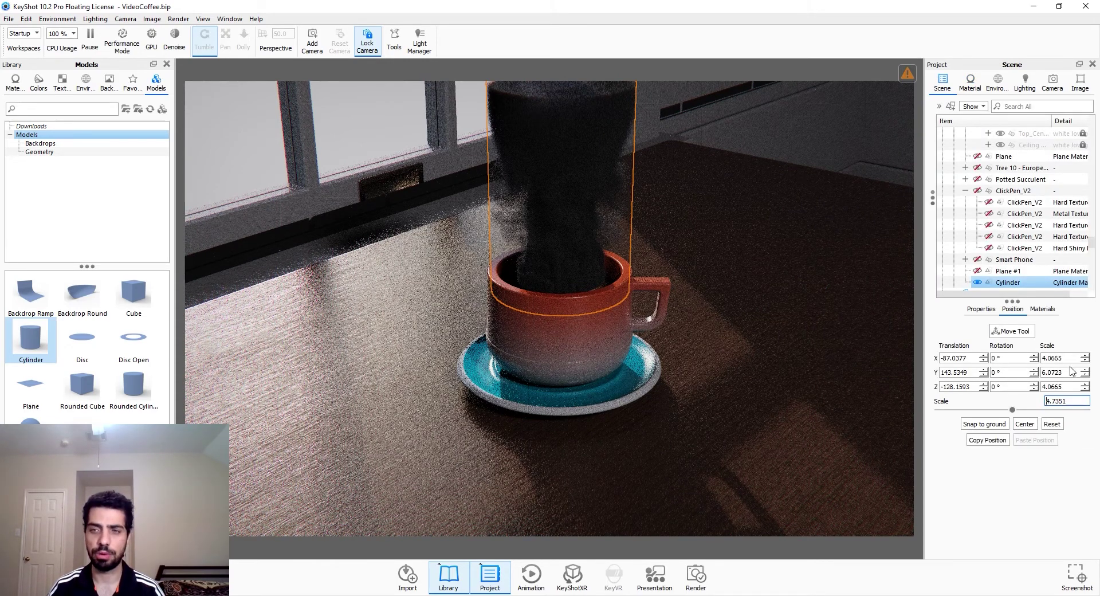
{"action": "left_click", "coordinate": [1052, 83]}
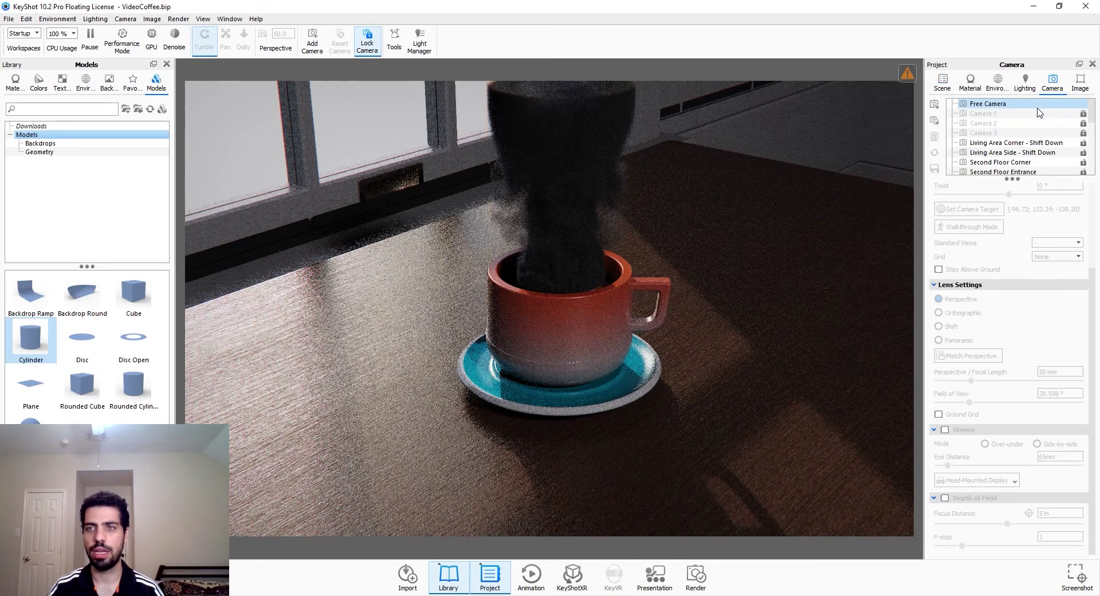
{"action": "left_click", "coordinate": [988, 103]}
{"action": "left_click_drag", "start_coordinate": [639, 238], "coordinate": [730, 321]}
{"action": "scroll", "coordinate": [730, 316], "scroll_direction": "up", "scroll_amount": 3}
{"action": "left_click", "coordinate": [945, 87]}
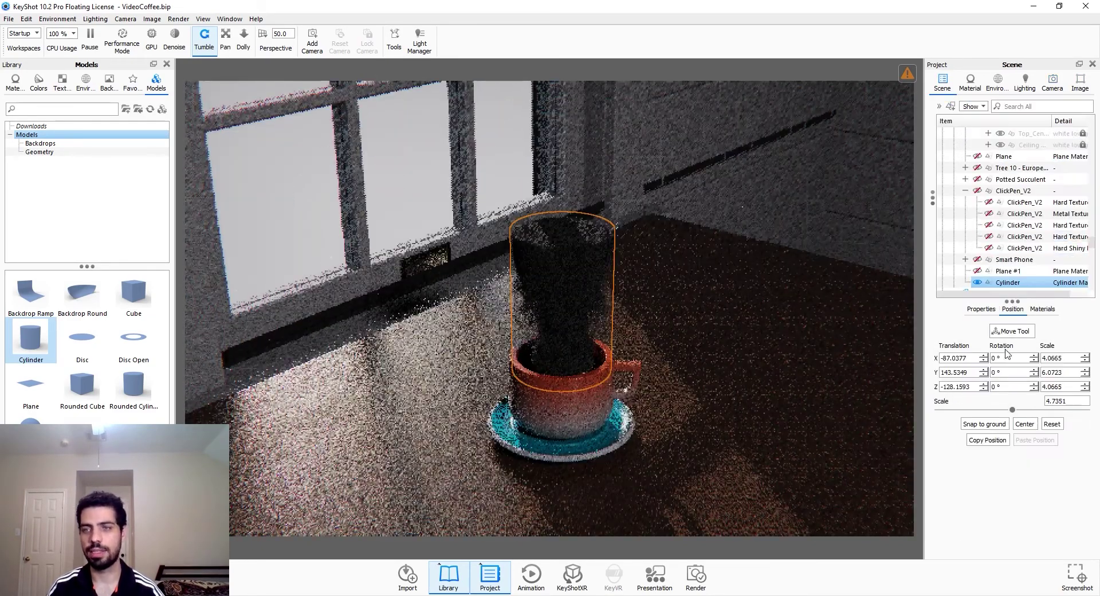
{"action": "left_click", "coordinate": [1012, 331]}
{"action": "left_click_drag", "start_coordinate": [562, 317], "coordinate": [562, 341]}
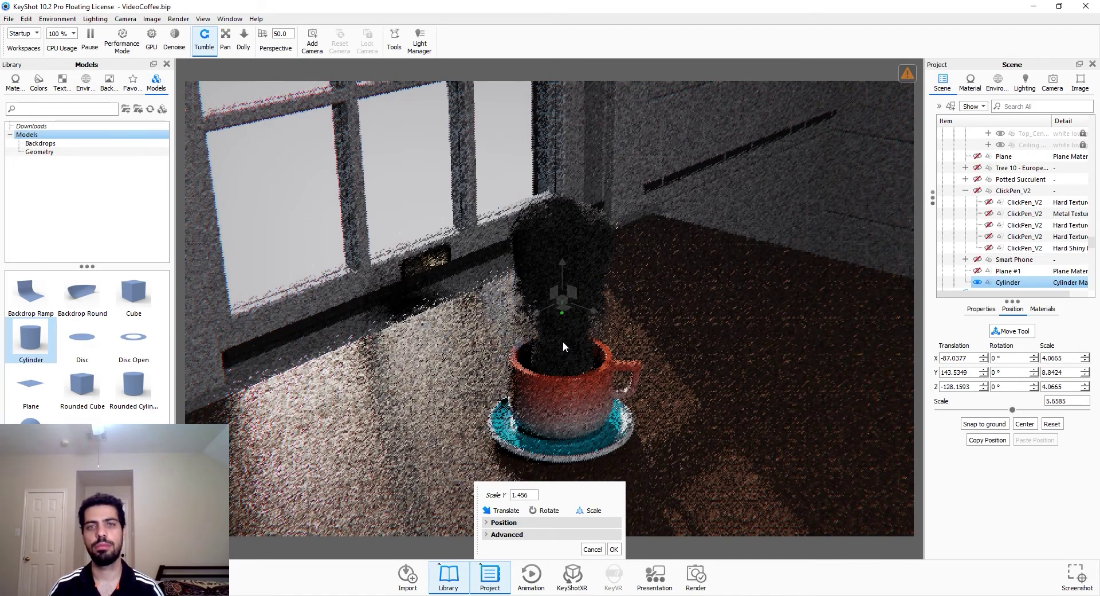
{"action": "left_click", "coordinate": [613, 549]}
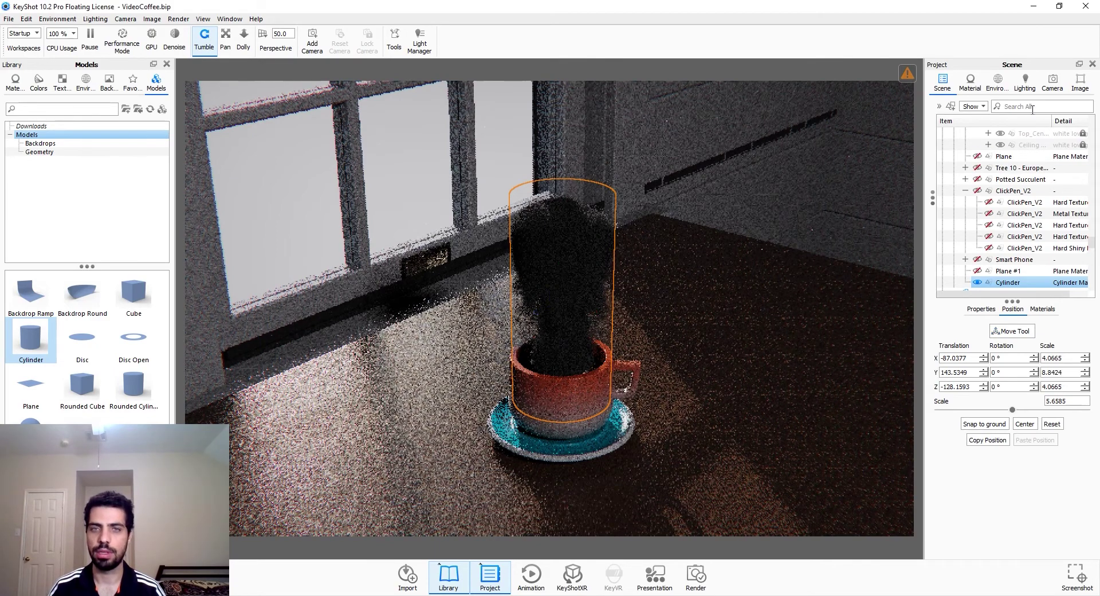
Return to Camera 18 and set the smoke material's Transparency Distance to 0.5 in.
{"action": "left_click", "coordinate": [1052, 83]}
{"action": "scroll", "coordinate": [1004, 161], "scroll_direction": "down", "scroll_amount": 5}
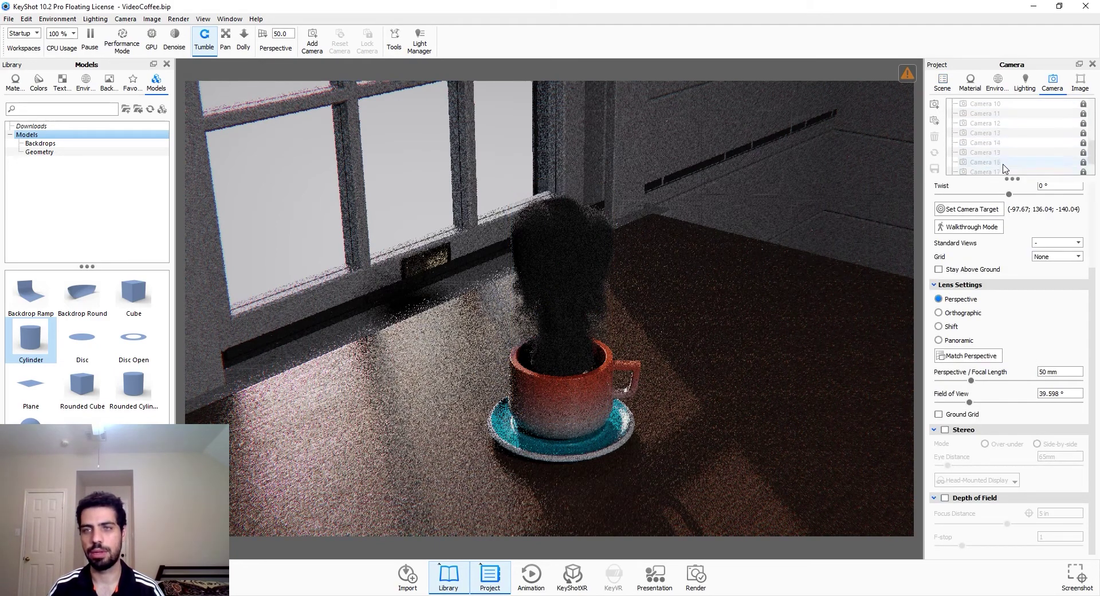
{"action": "left_click", "coordinate": [1003, 152]}
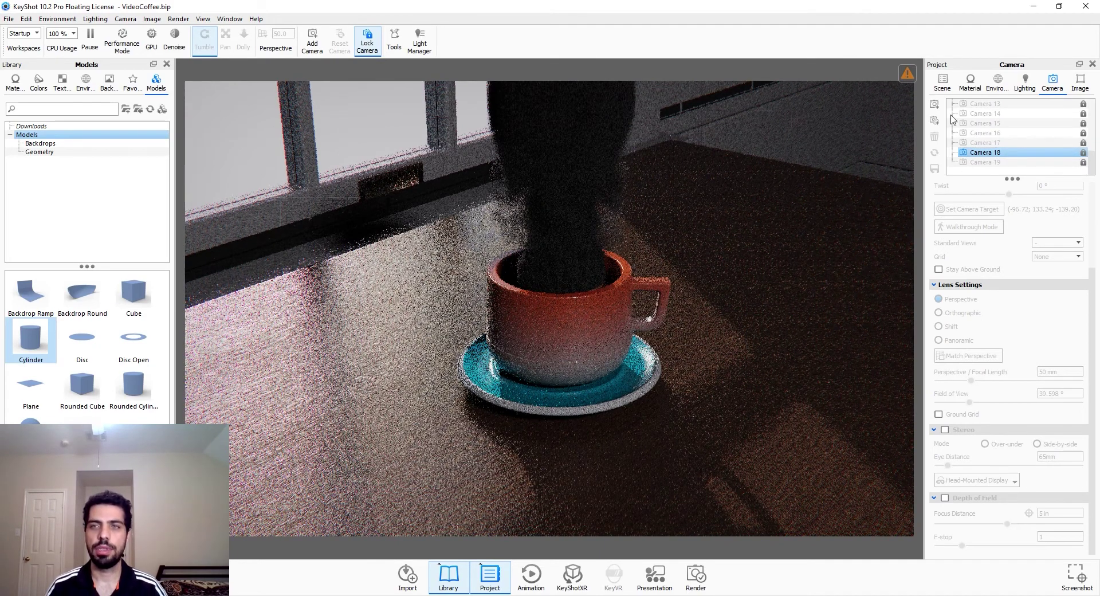
{"action": "double_click", "coordinate": [621, 210]}
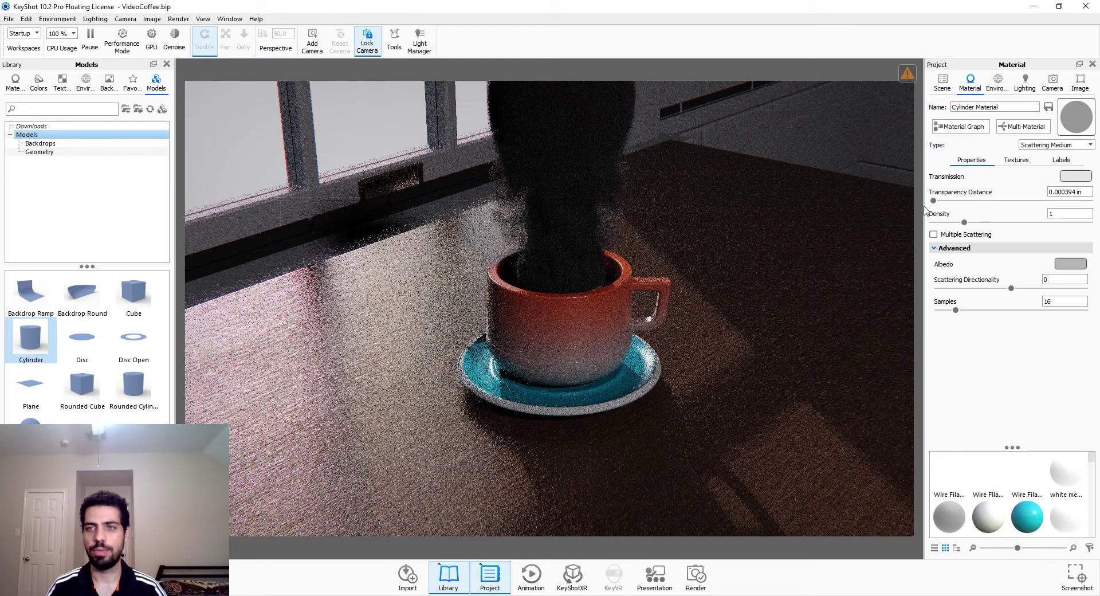
{"action": "left_click_drag", "start_coordinate": [1085, 192], "coordinate": [988, 197]}
{"action": "type", "text": ".5"}
{"action": "key", "text": "Return"}
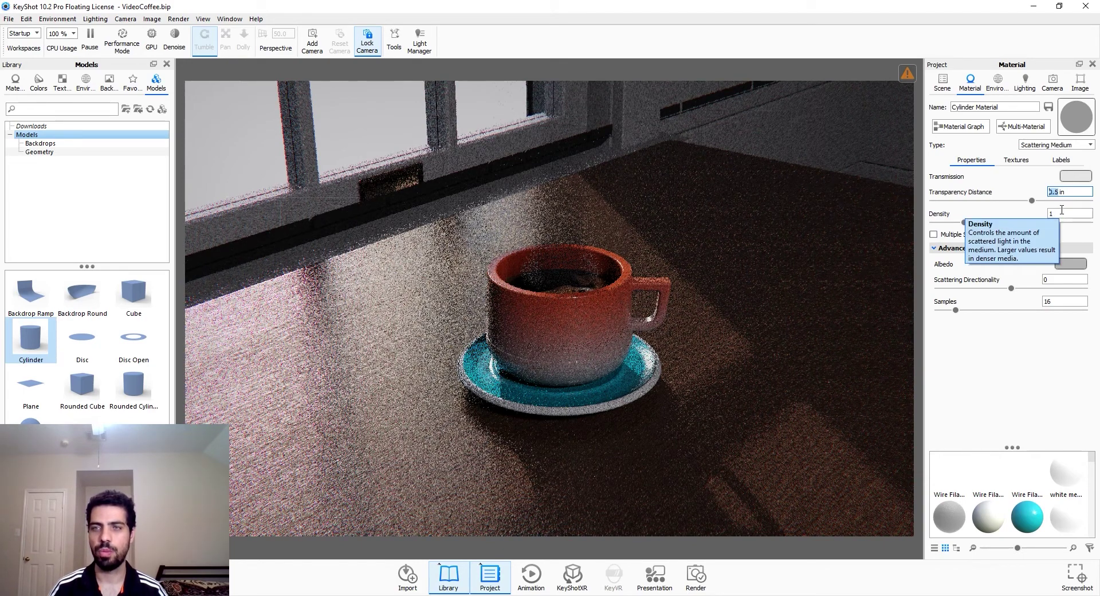
Set the smoke material's Density to 0.7 and enable Multiple Scattering.
{"action": "key", "text": "Tab"}
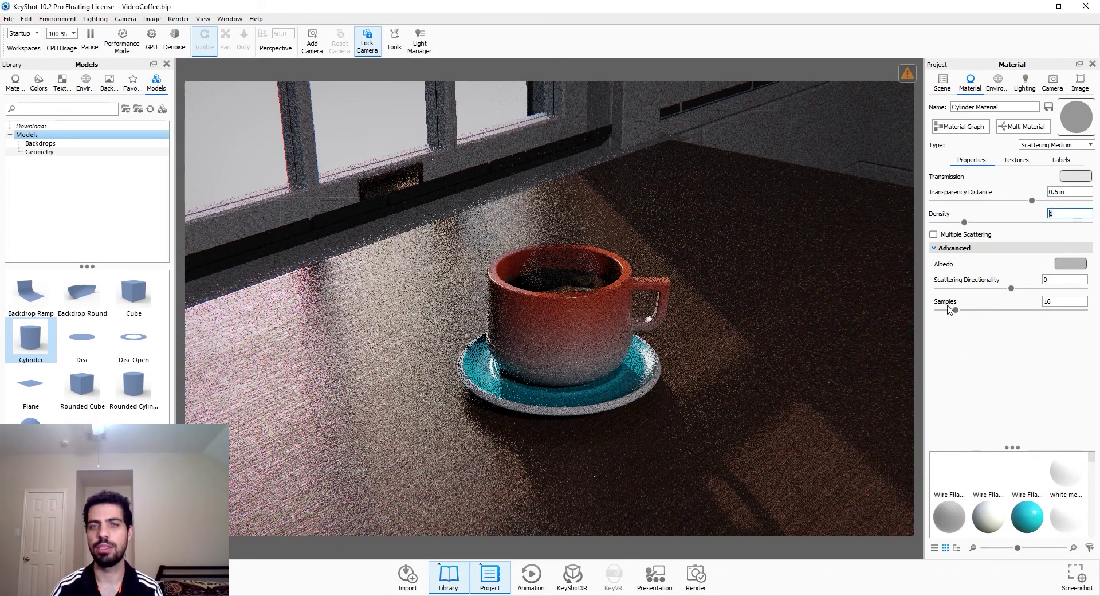
{"action": "type", "text": "0.7"}
{"action": "key", "text": "Return"}
{"action": "left_click", "coordinate": [960, 234]}
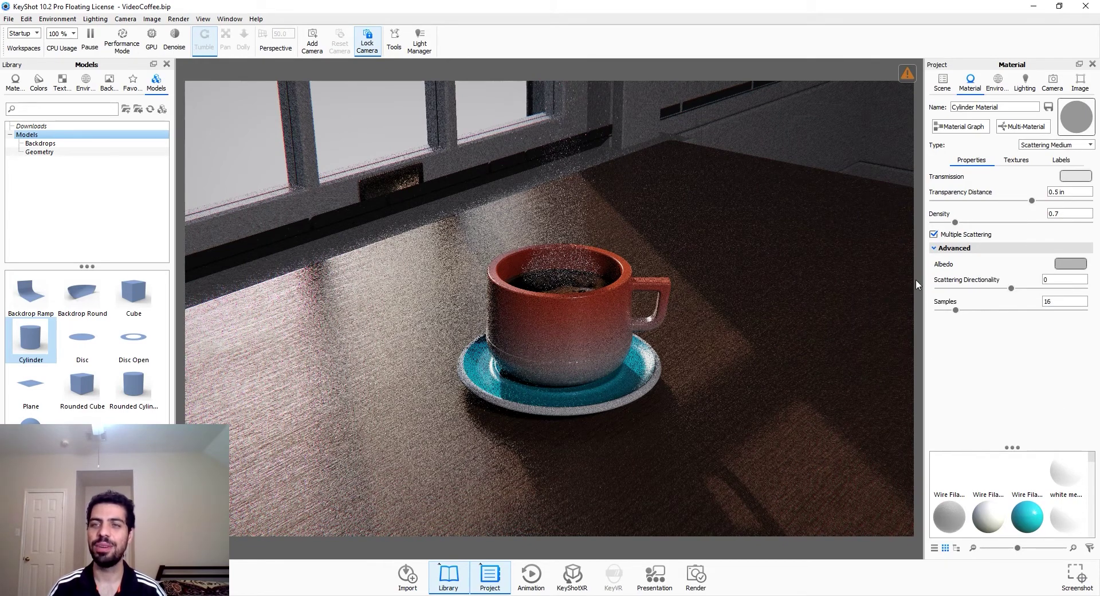
Change the smoke material's Albedo to a lighter grey with 0% saturation and 85% value.
{"action": "mouse_move", "coordinate": [959, 272]}
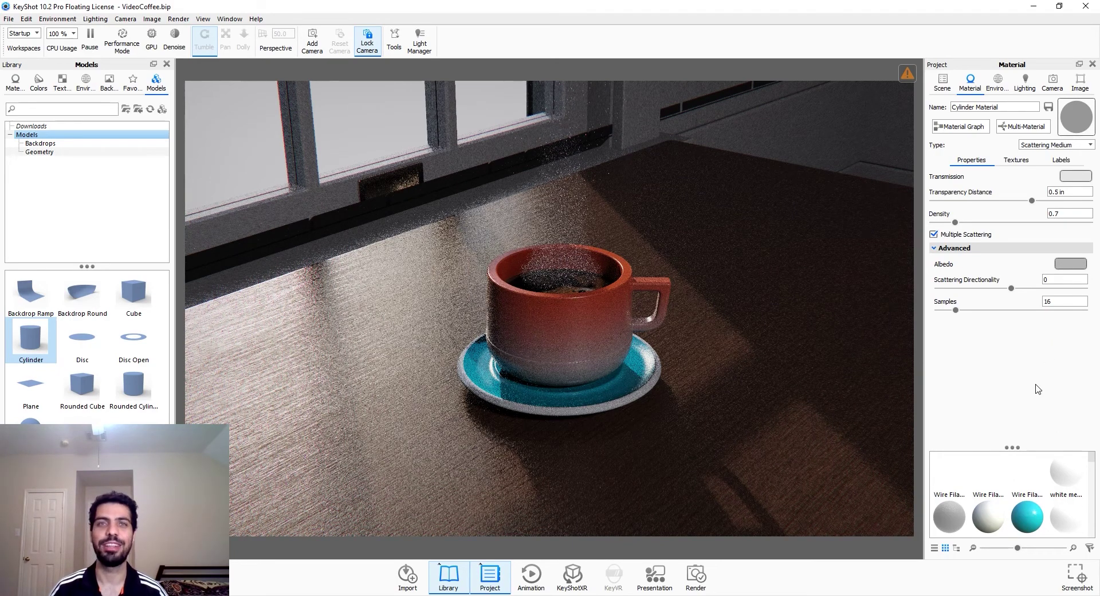
{"action": "left_click", "coordinate": [1060, 267]}
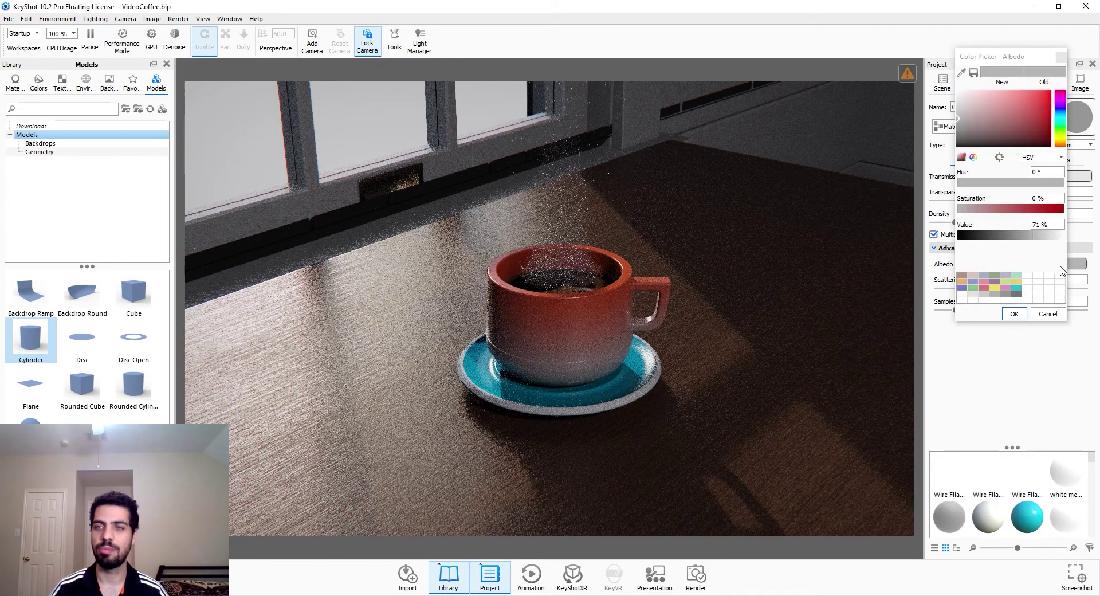
{"action": "left_click_drag", "start_coordinate": [1021, 57], "coordinate": [1011, 263]}
{"action": "left_click", "coordinate": [945, 315]}
{"action": "left_click_drag", "start_coordinate": [945, 315], "coordinate": [945, 314]}
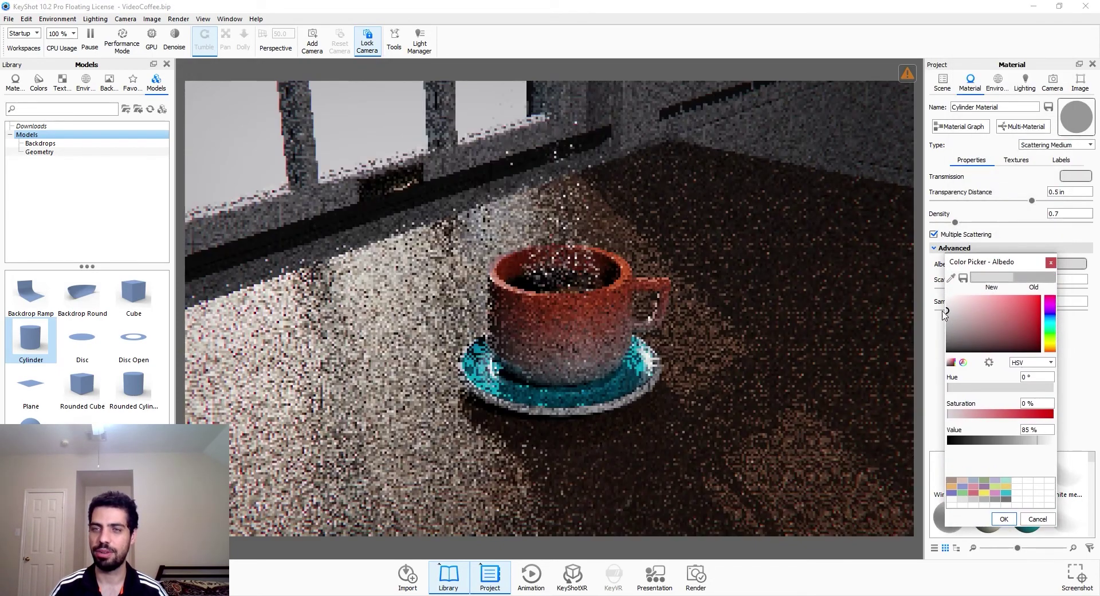
{"action": "left_click", "coordinate": [1004, 519]}
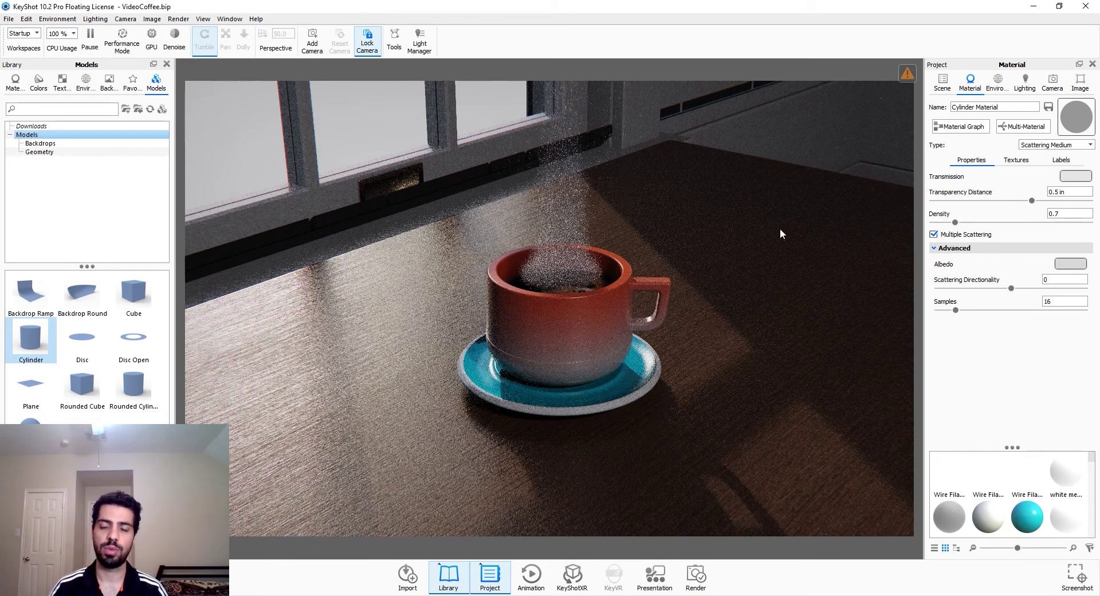
Lower the smoke density texture slightly into the cup with Move Texture and accept the new position.
{"action": "left_click", "coordinate": [567, 263]}
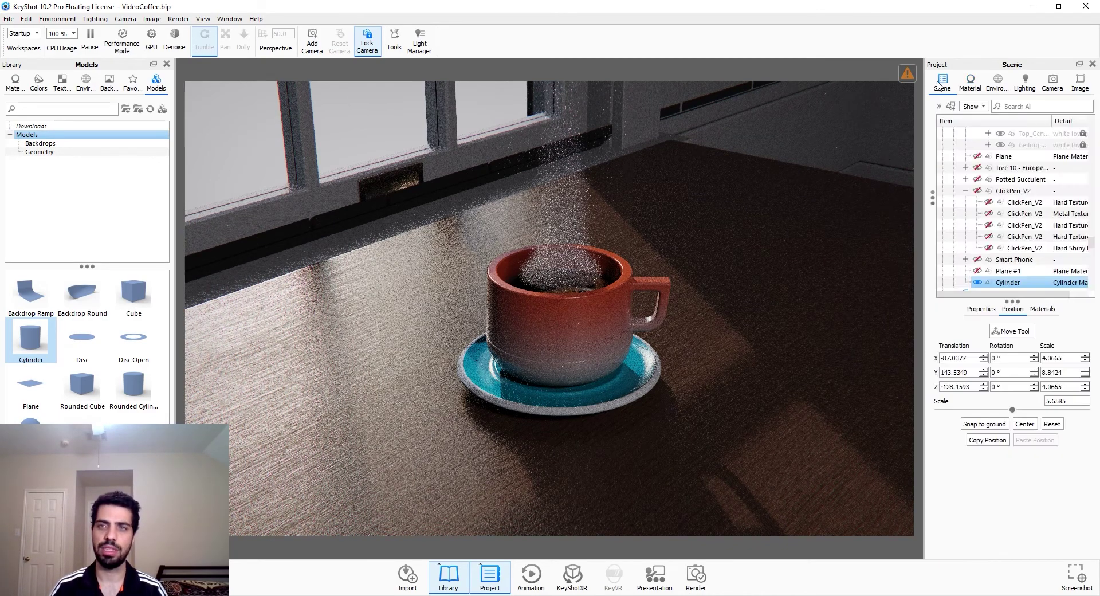
{"action": "double_click", "coordinate": [557, 264]}
{"action": "left_click", "coordinate": [1016, 160]}
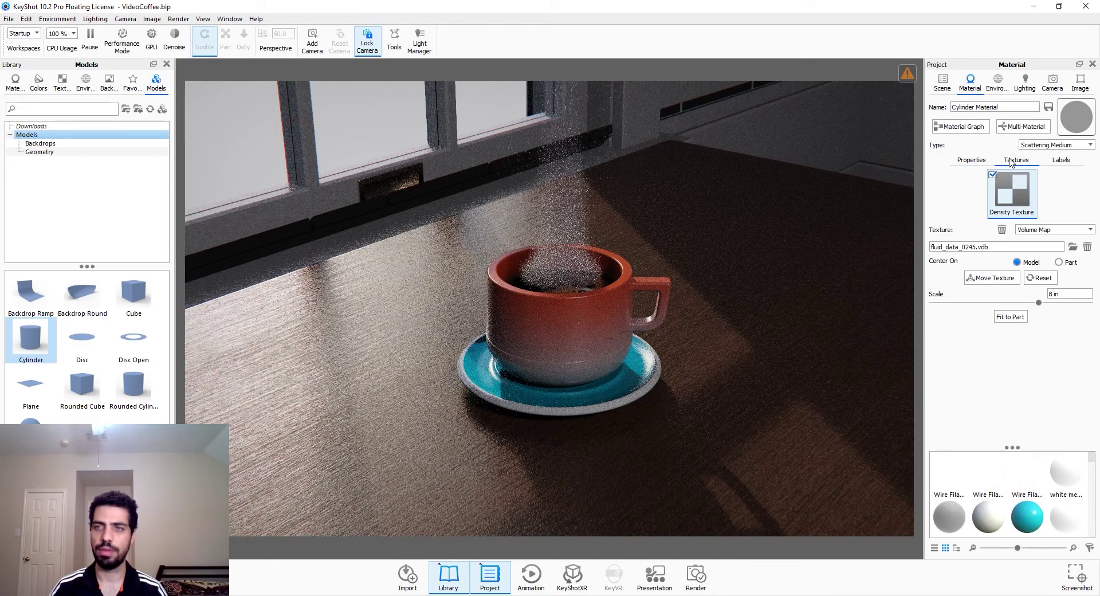
{"action": "left_click", "coordinate": [990, 277]}
{"action": "left_click_drag", "start_coordinate": [499, 195], "coordinate": [501, 228]}
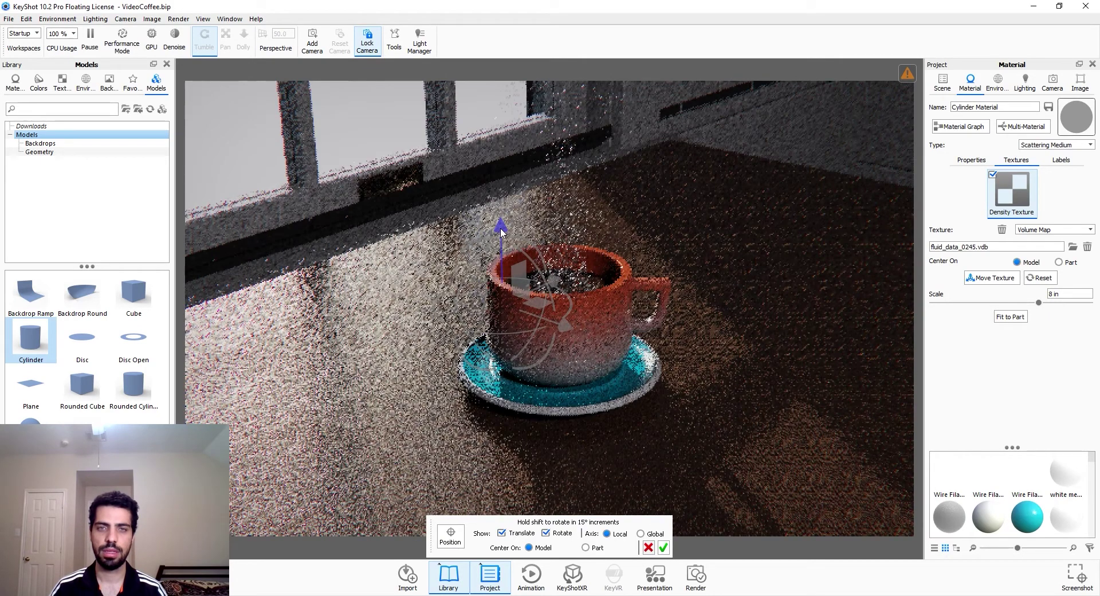
{"action": "left_click", "coordinate": [663, 547]}
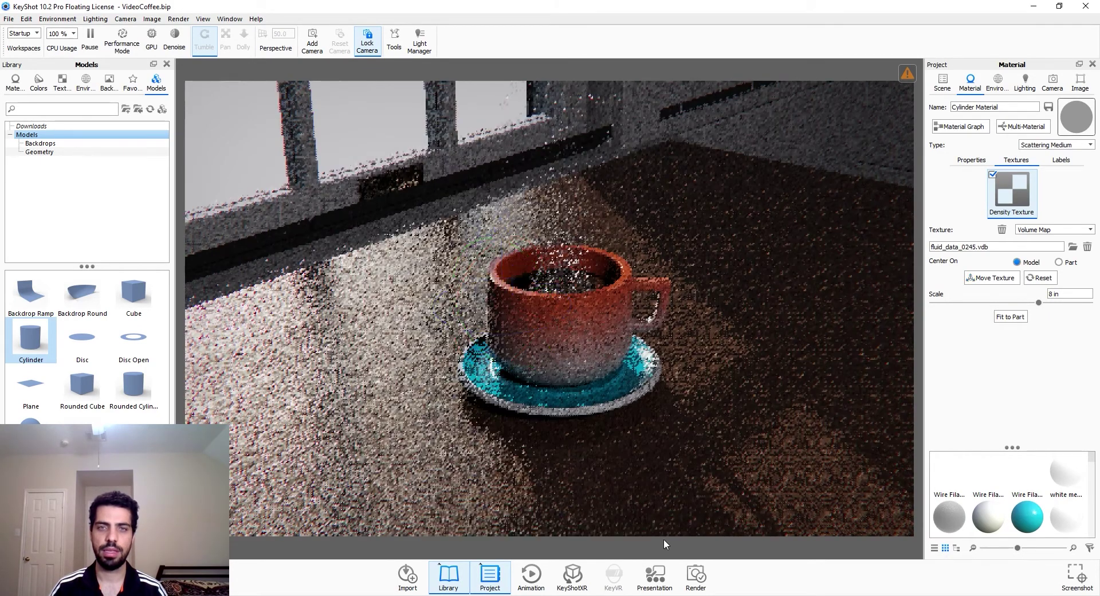
Reduce the smoke material's Density to 0.5.
{"action": "left_click", "coordinate": [942, 82]}
{"action": "double_click", "coordinate": [600, 200]}
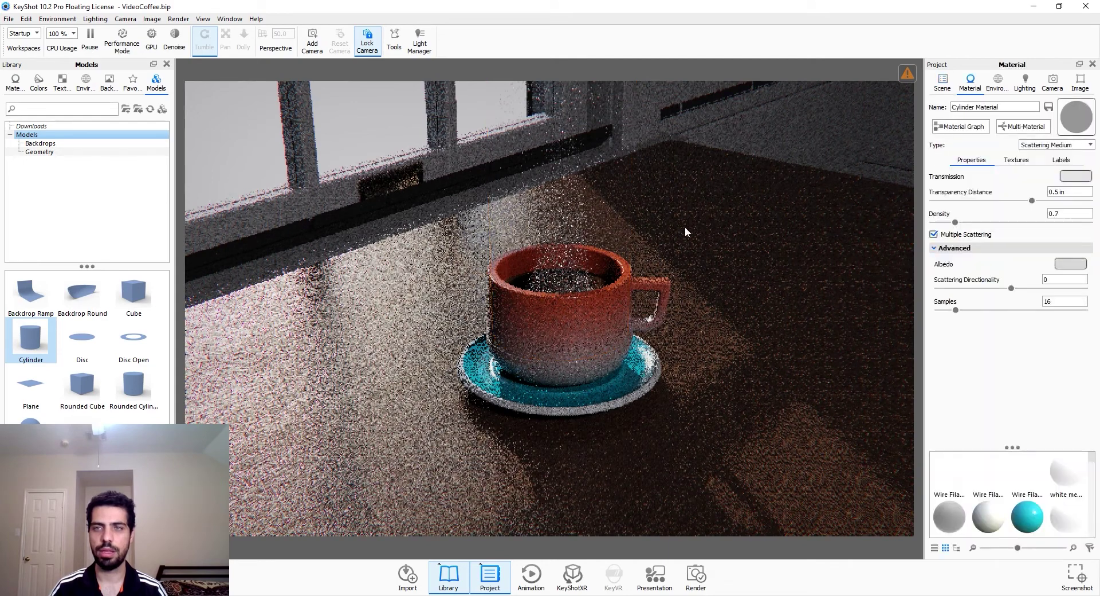
{"action": "left_click", "coordinate": [1066, 214]}
{"action": "key", "text": "BackSpace"}
{"action": "type", "text": "5"}
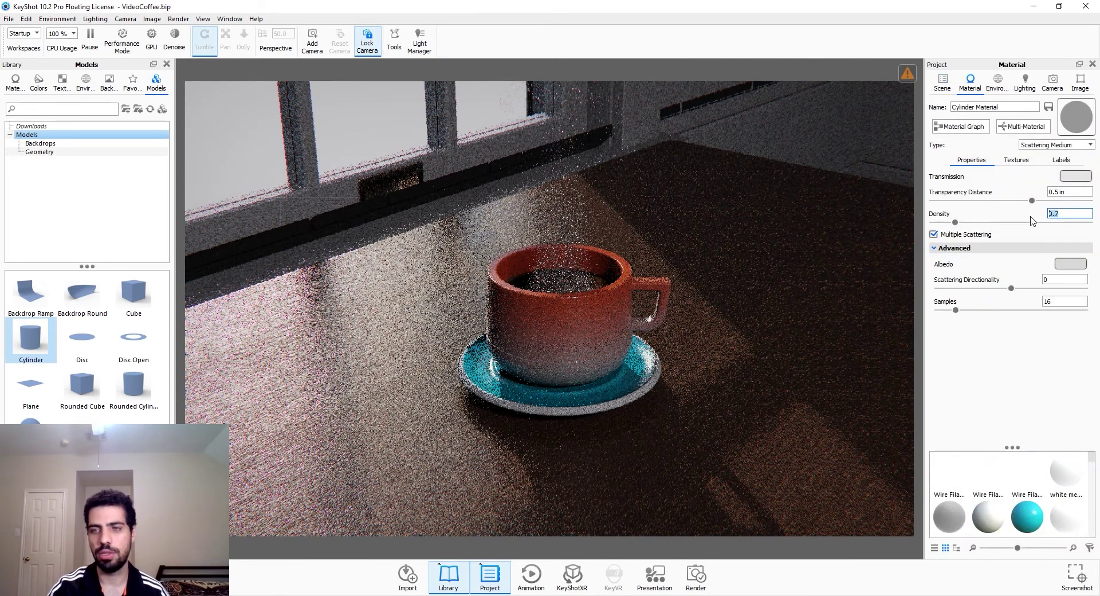
{"action": "key", "text": "Return"}
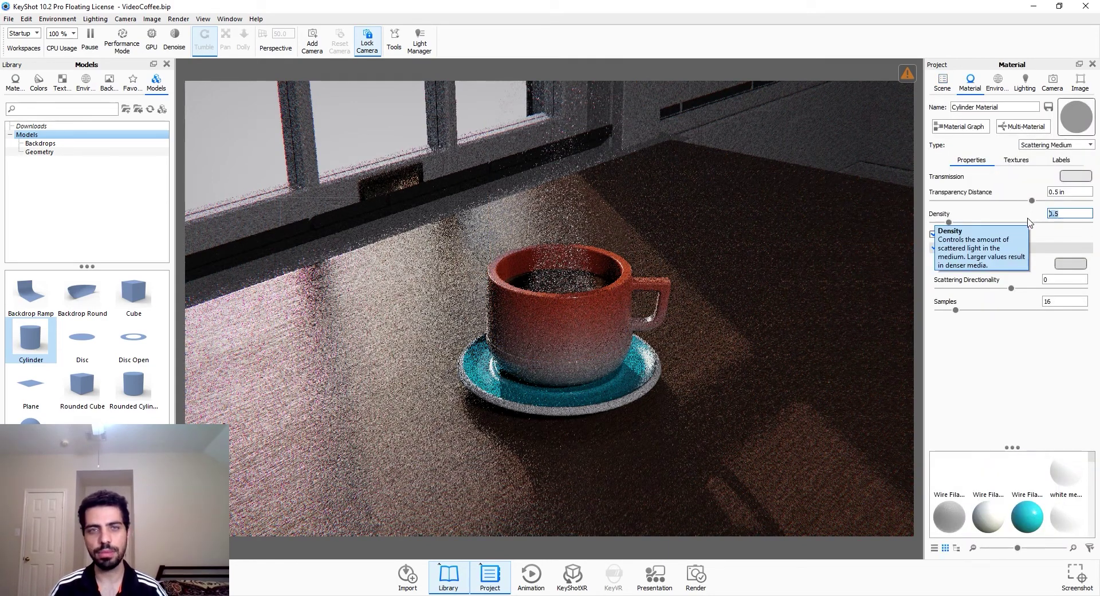